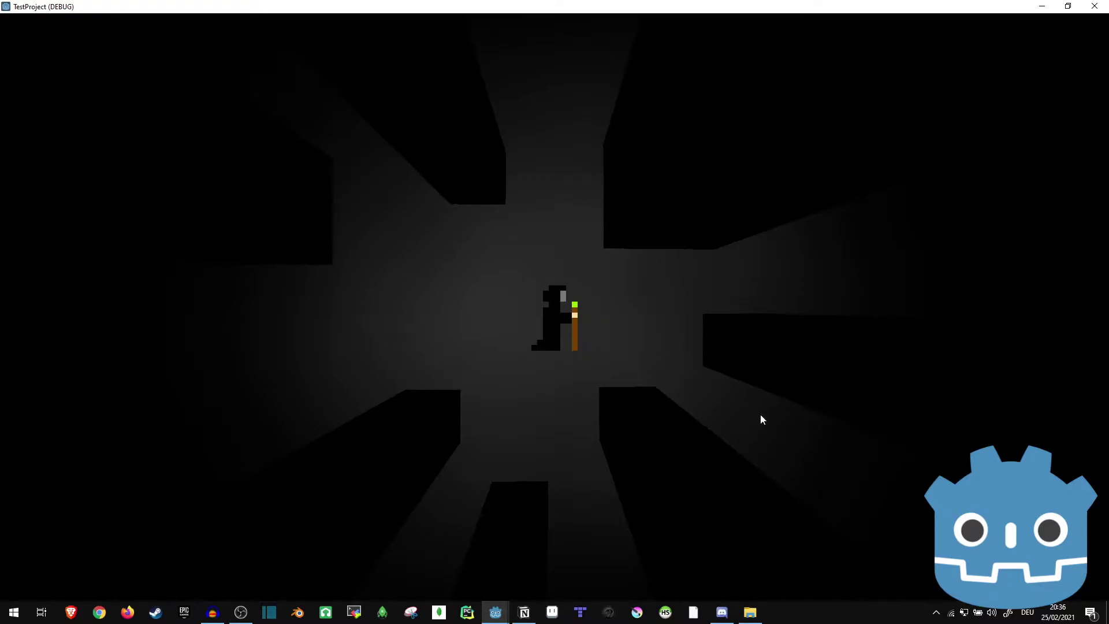
- Walk the character around the running demo level to examine how its light and the wall shadows behave
key("Up")
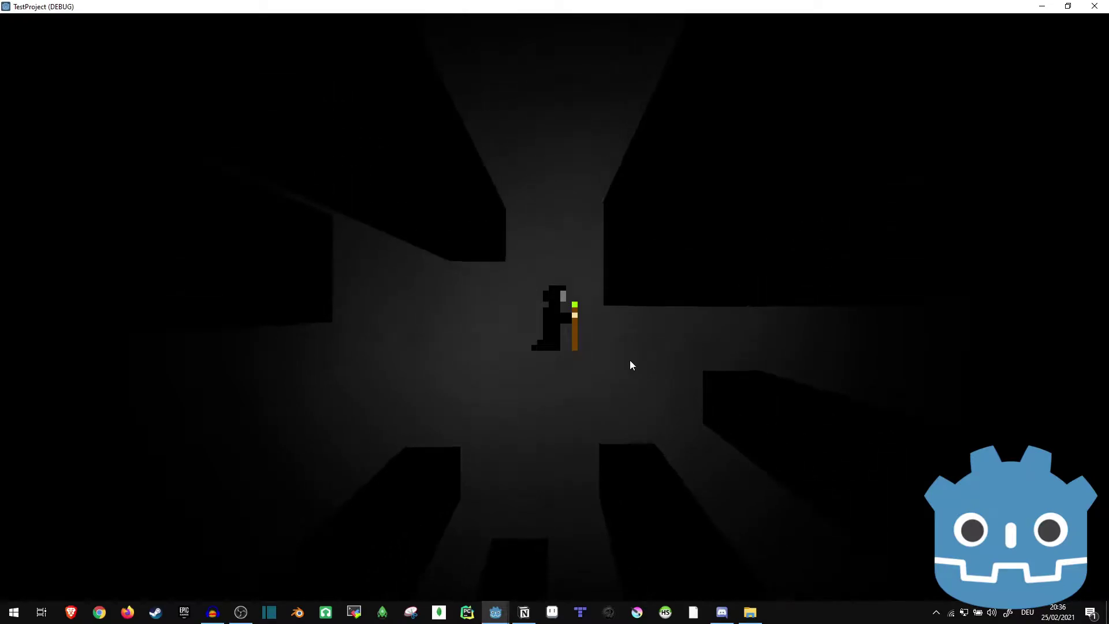
key("Left")
key("Down")
key("Up")
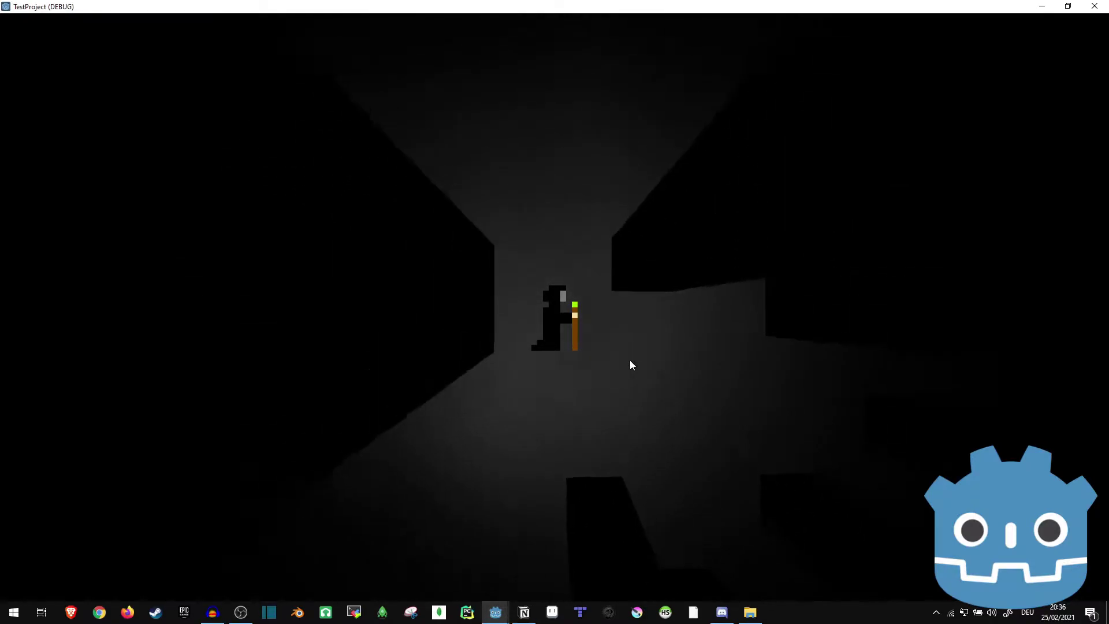
key("Right")
key("Down")
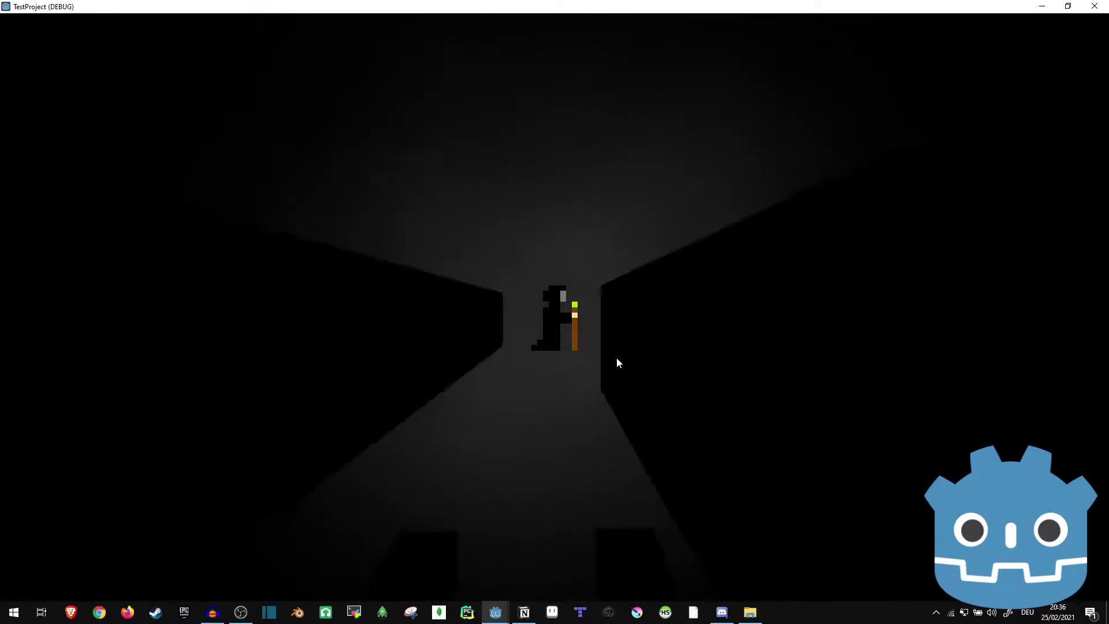
key("Right")
key("Left")
key("Up")
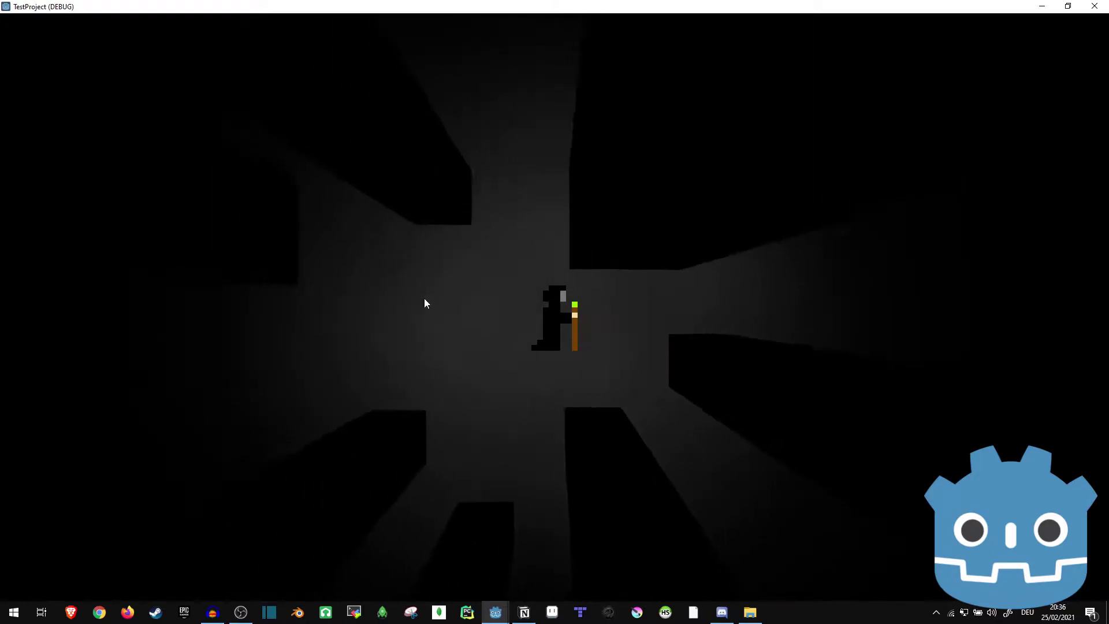
key("w")
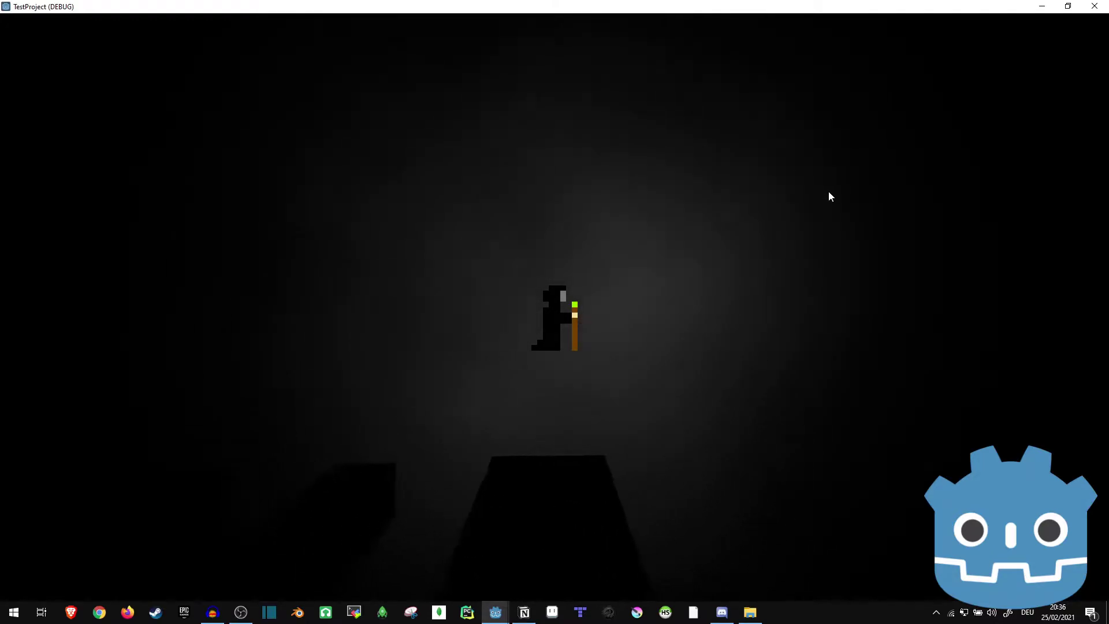
key("w")
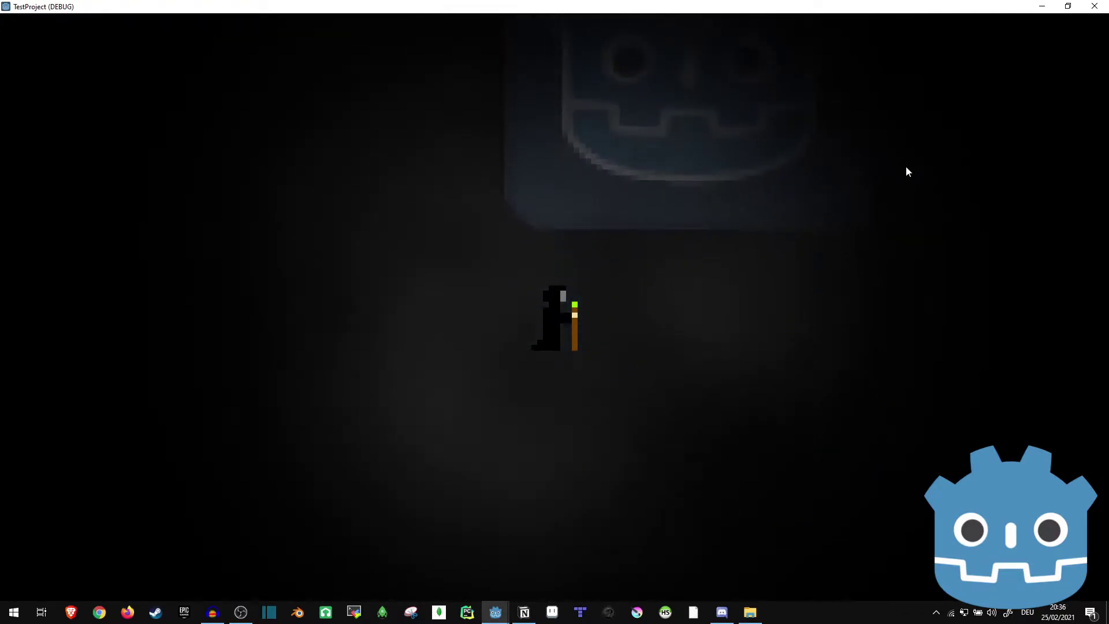
key("a")
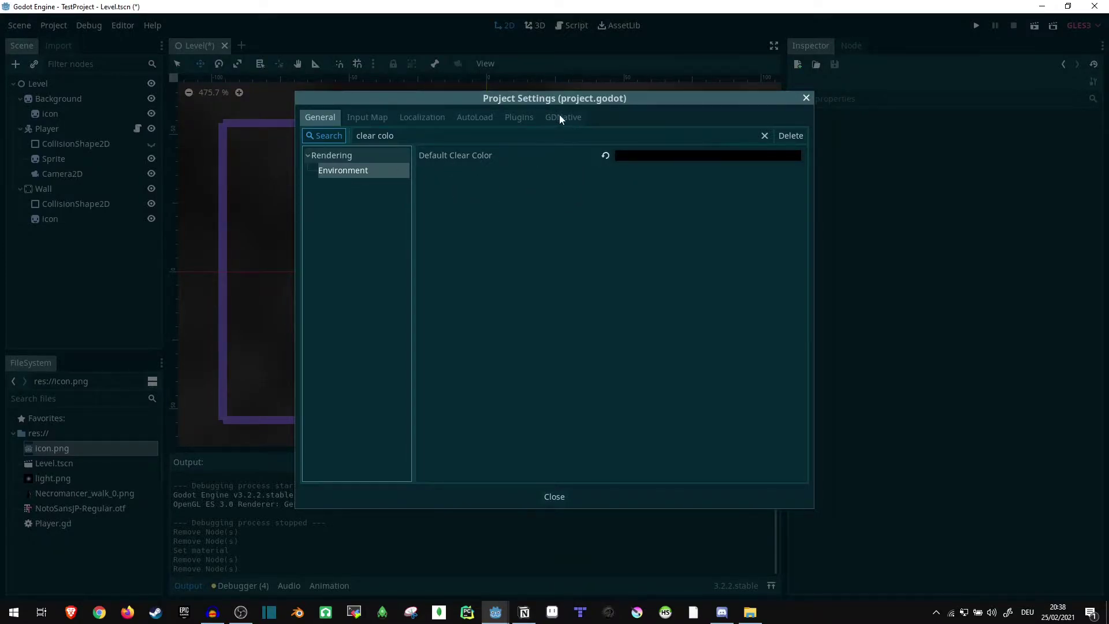
- Check the Default Clear Color in its color picker and close the project settings
left_click(653, 156)
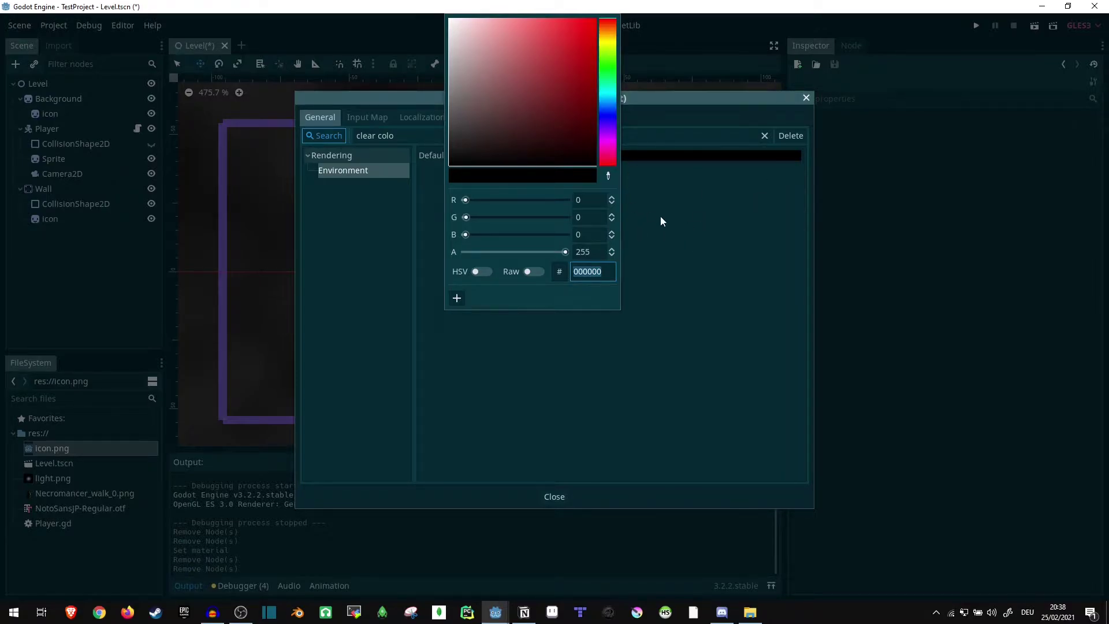
left_click(706, 230)
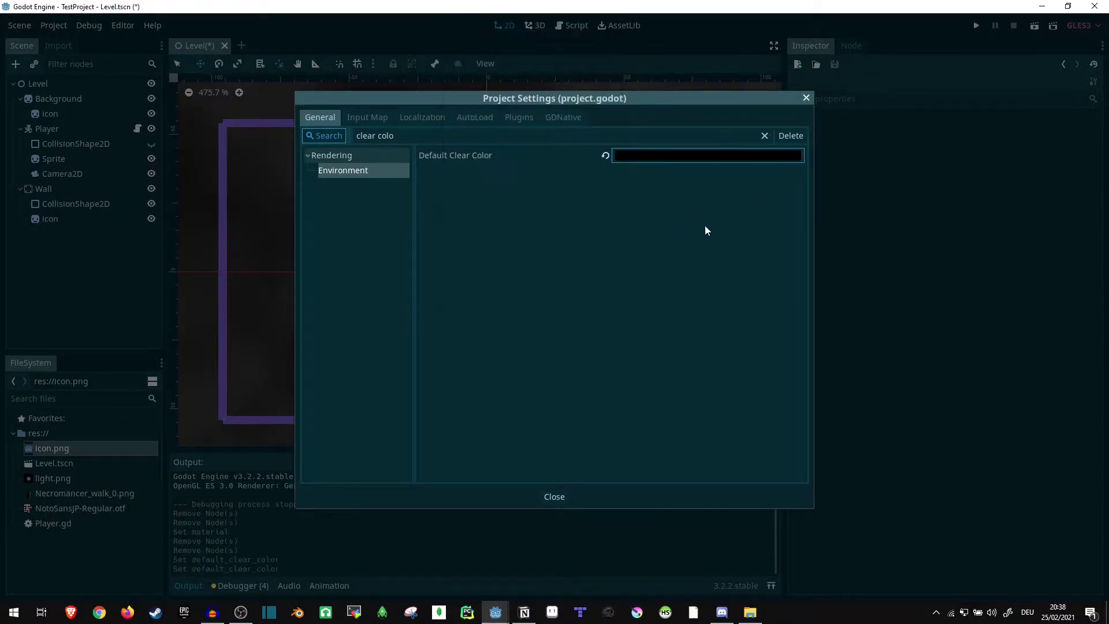
left_click(555, 497)
- Select the Wall node and the Player node in turn to review their properties and placement in the level
scroll(505, 264, "down", 1)
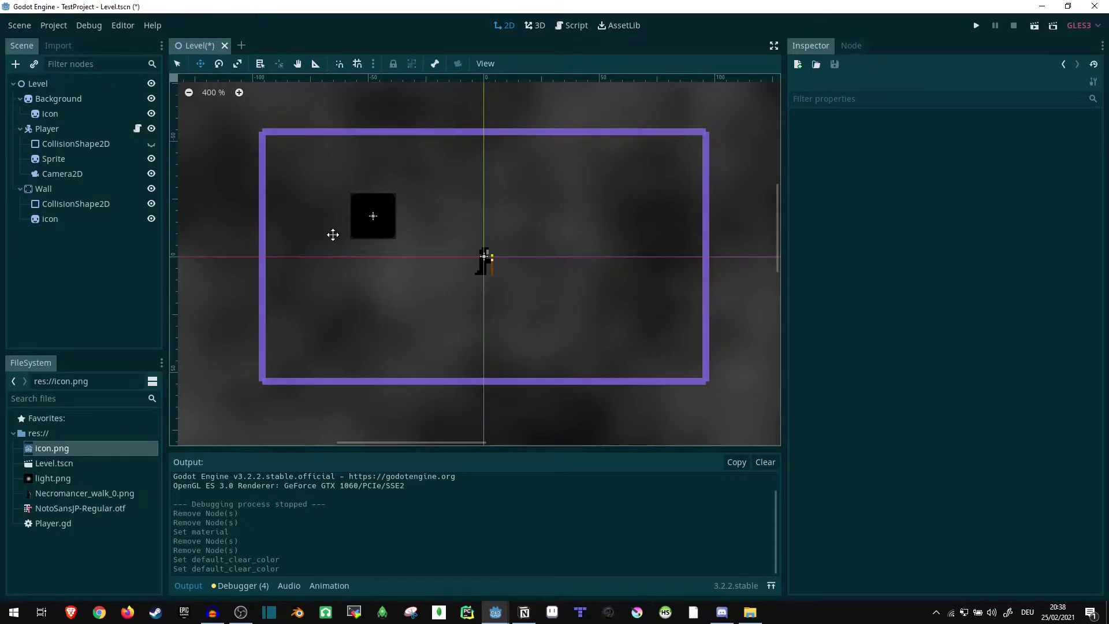
left_click(53, 191)
scroll(352, 213, "up", 3)
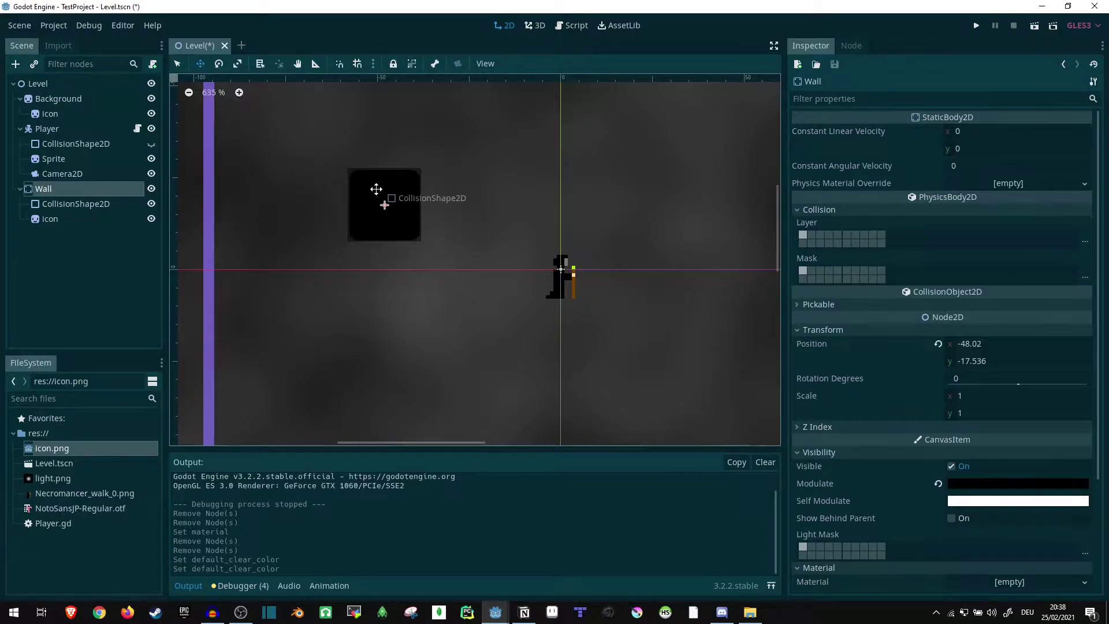
scroll(353, 203, "down", 2)
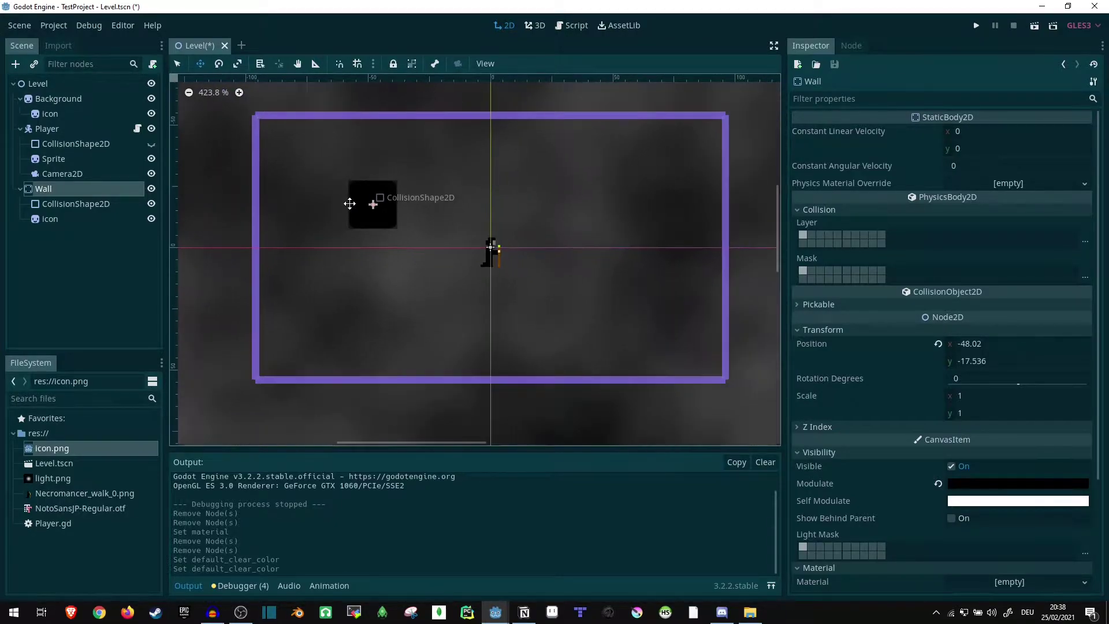
left_click(60, 132)
scroll(520, 267, "up", 3)
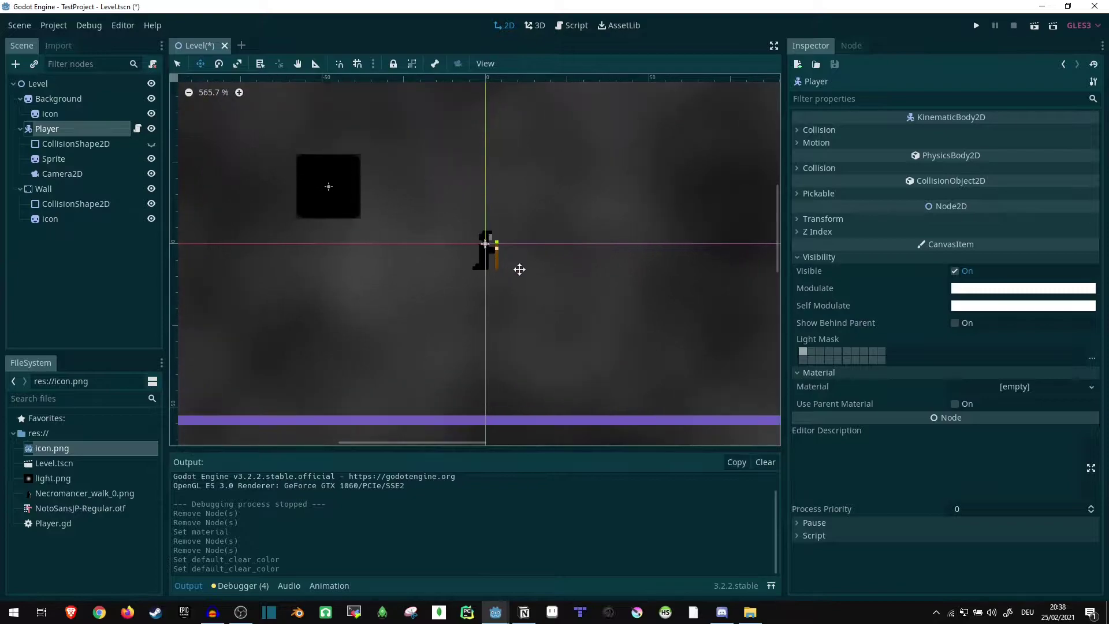
- Run the current scene, walk the player around near the wall block, and close the game window
left_click(1034, 27)
key("Up")
key("Left")
key("Down")
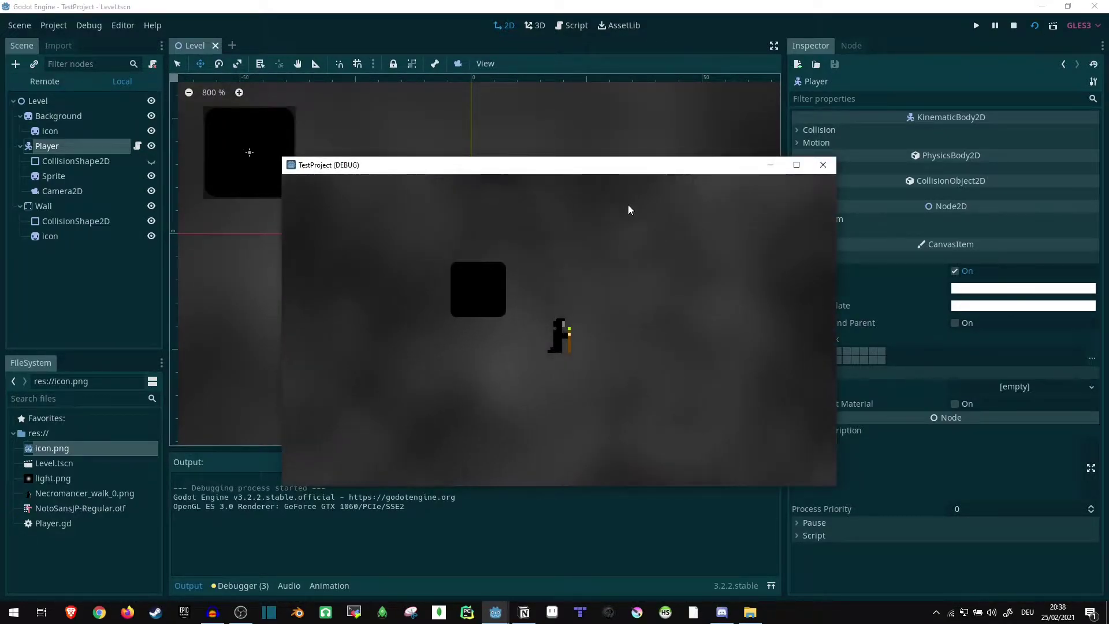
key("Right")
key("Up")
key("Left")
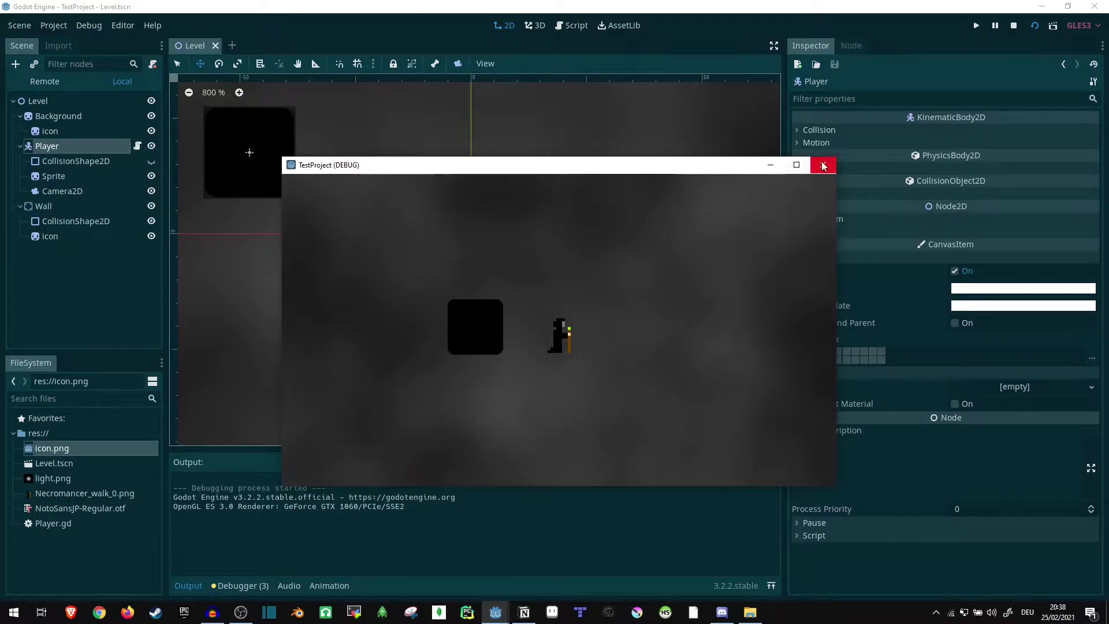
left_click(823, 164)
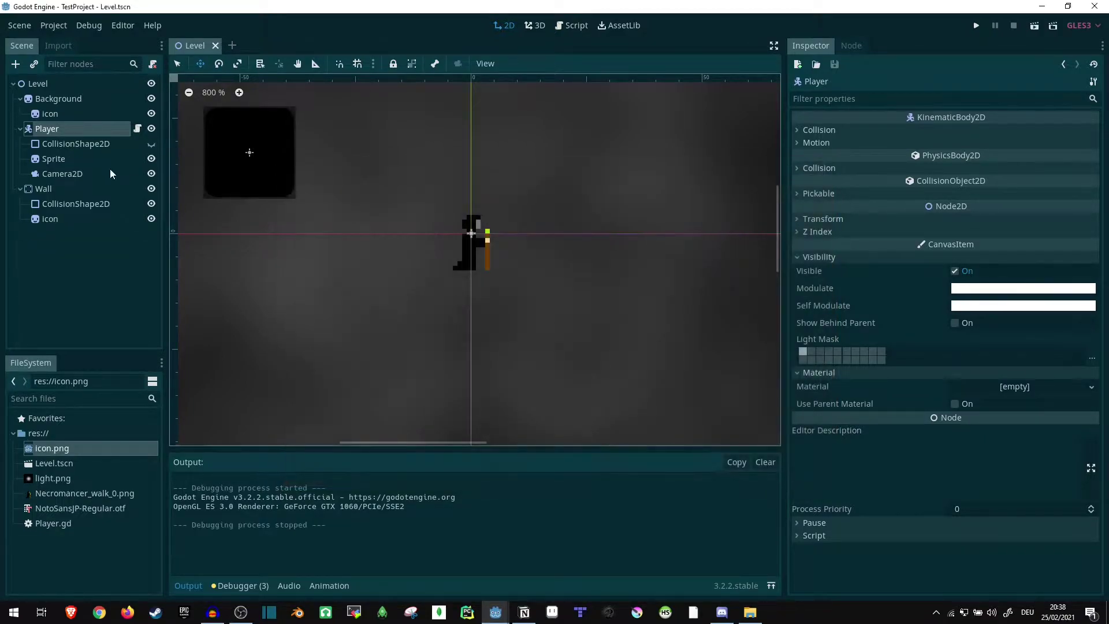
- Select the Background node and examine its noise texture settings and its extent in the level
left_click(57, 100)
scroll(315, 218, "down", 4)
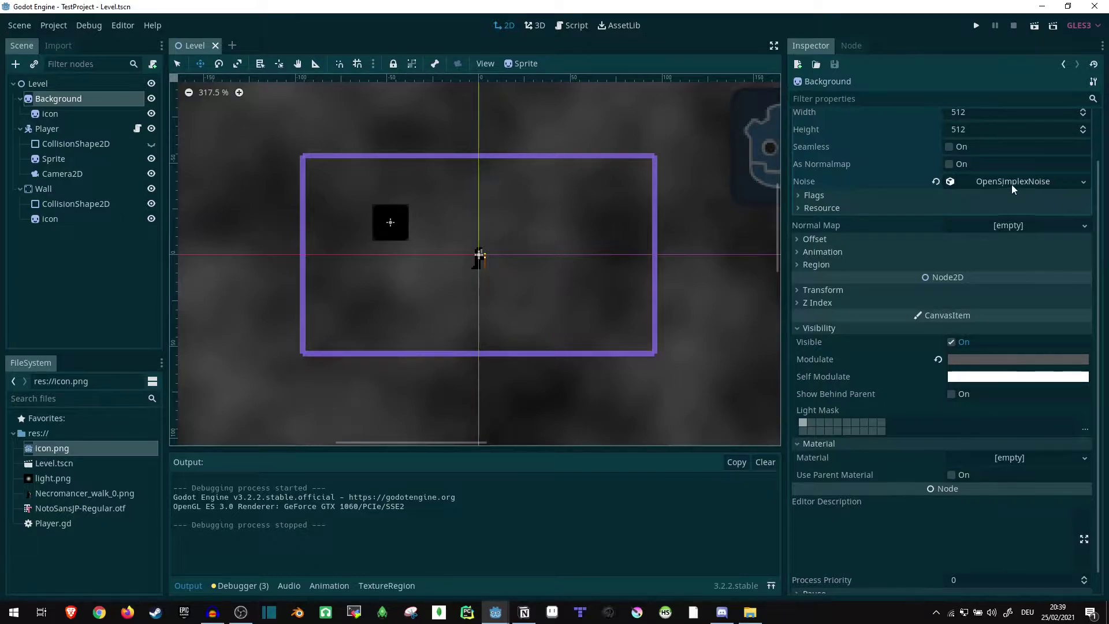
scroll(448, 255, "down", 4)
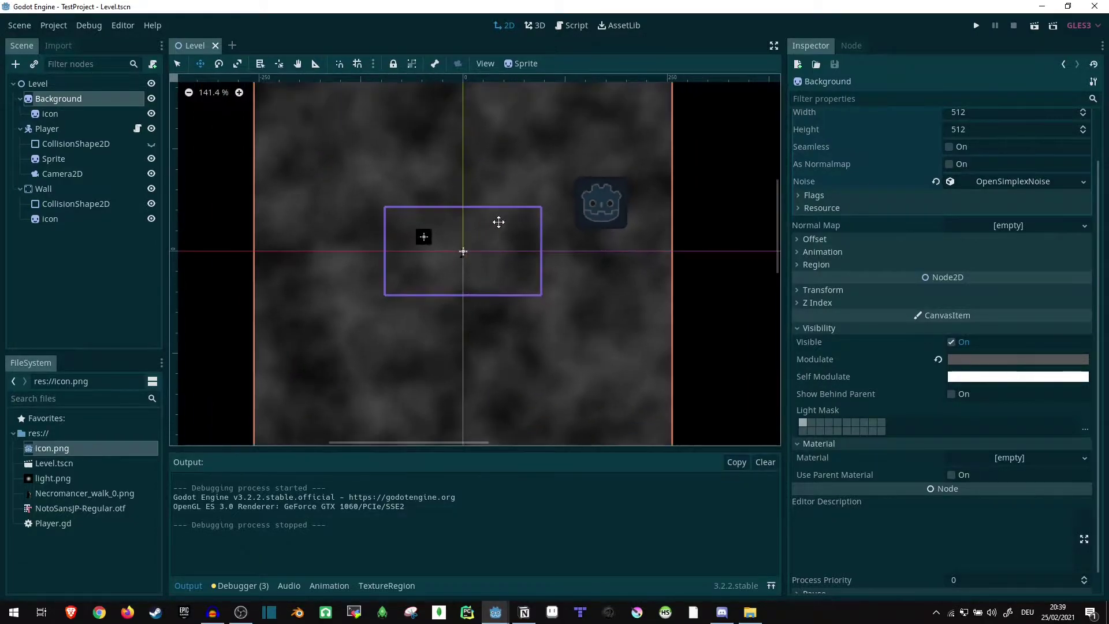
scroll(563, 341, "up", 2)
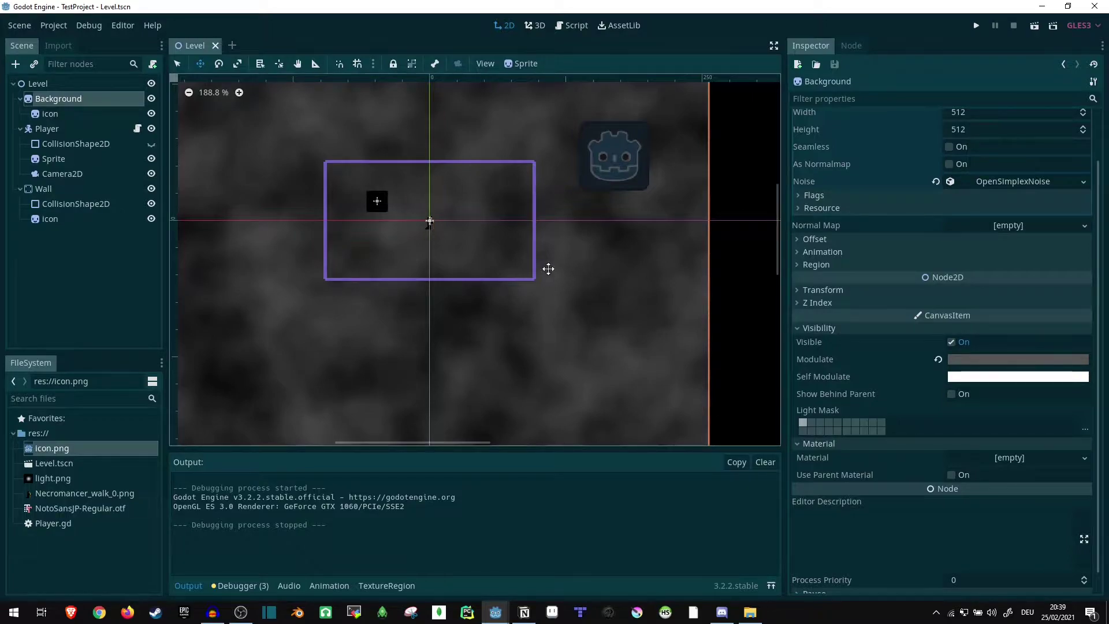
- Examine the Background's child icon sprite, including its Use Parent Material setting and its look up close
left_click(50, 113)
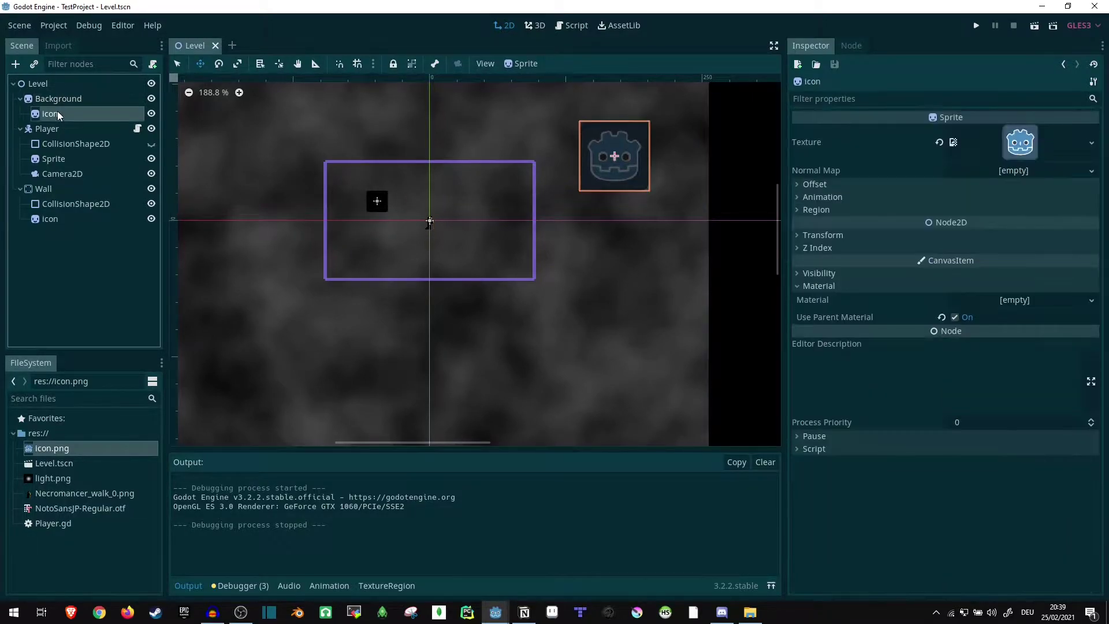
scroll(612, 167, "up", 1)
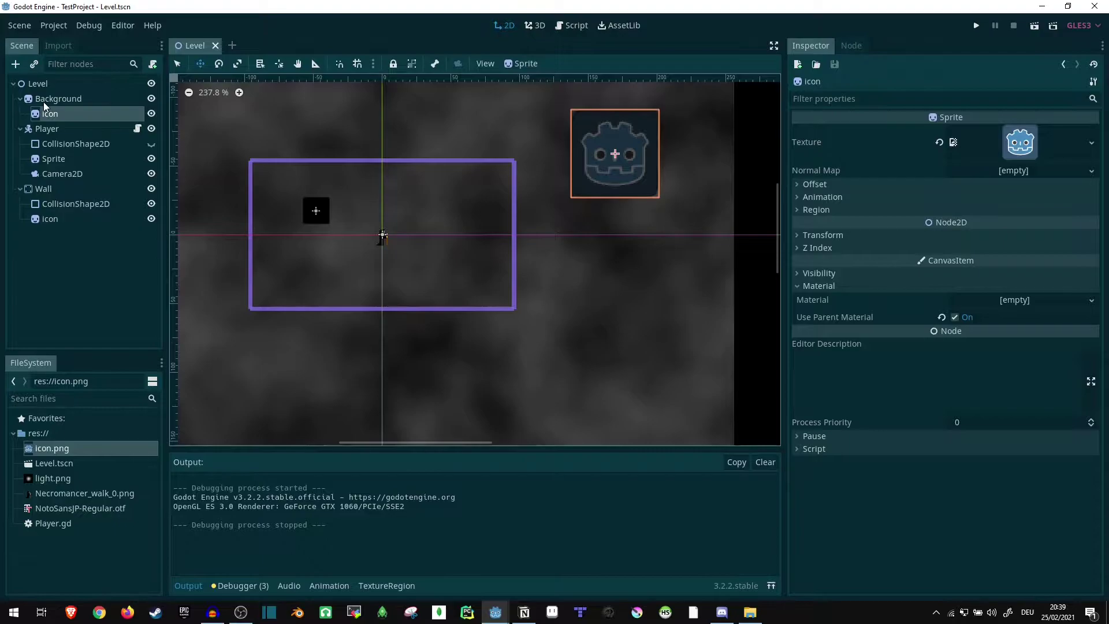
left_click(45, 102)
left_click(66, 118)
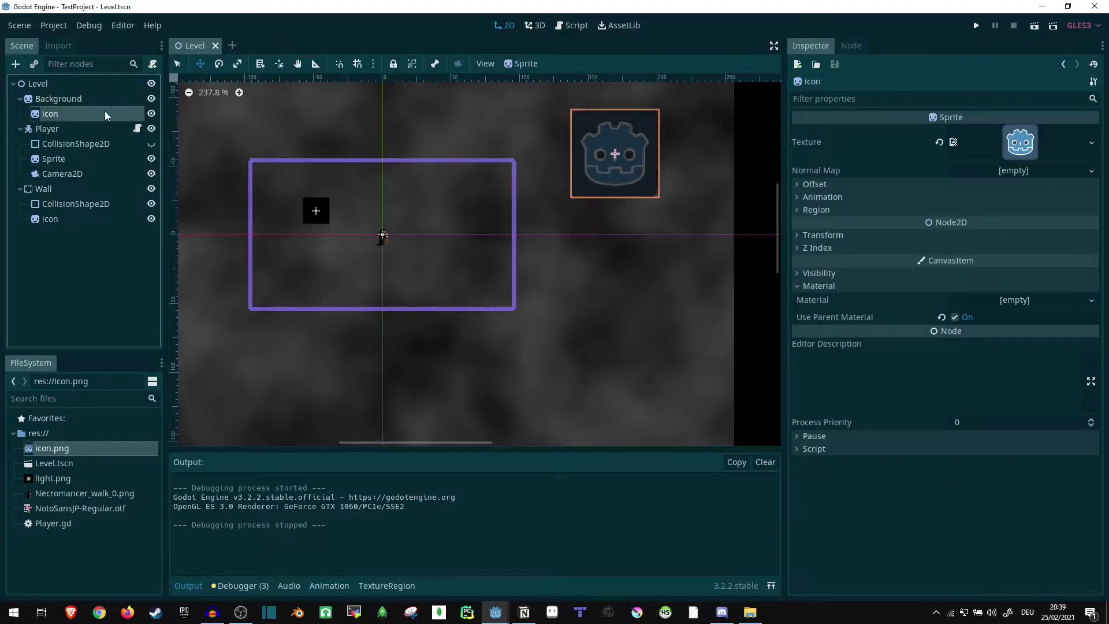
scroll(686, 139, "up", 1)
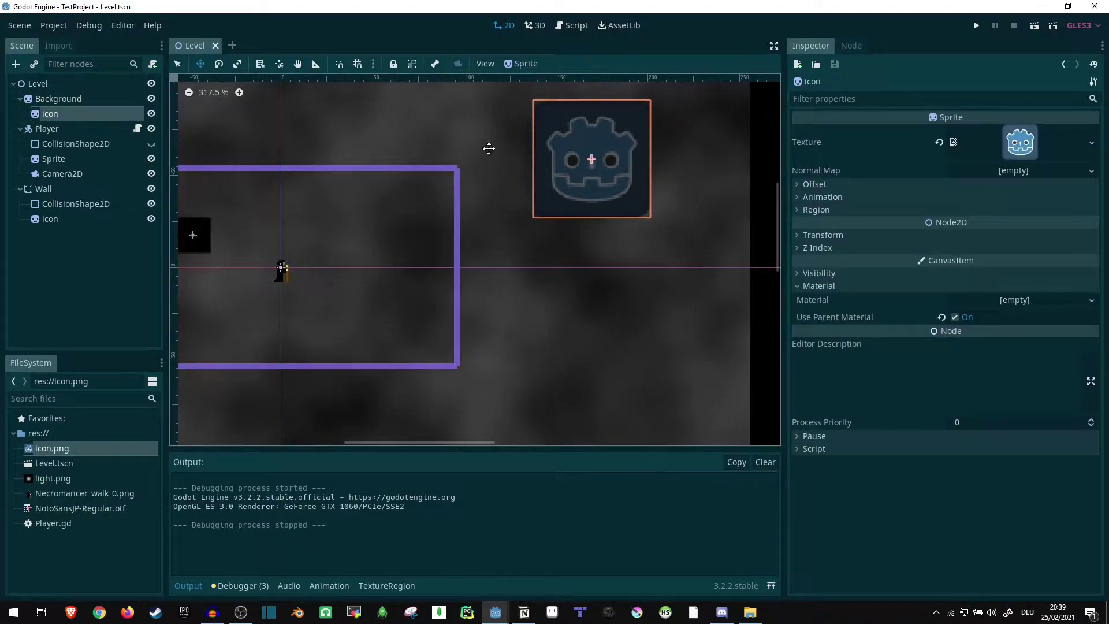
scroll(505, 148, "up", 3)
scroll(602, 247, "down", 1)
scroll(640, 234, "up", 1)
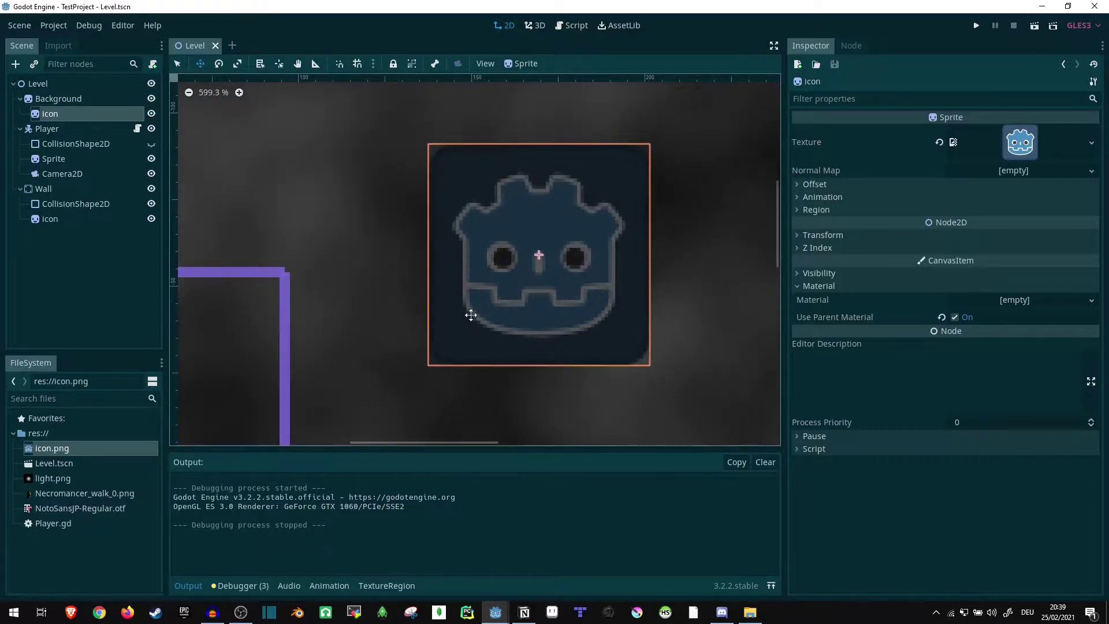
scroll(555, 208, "down", 4)
scroll(583, 187, "down", 3)
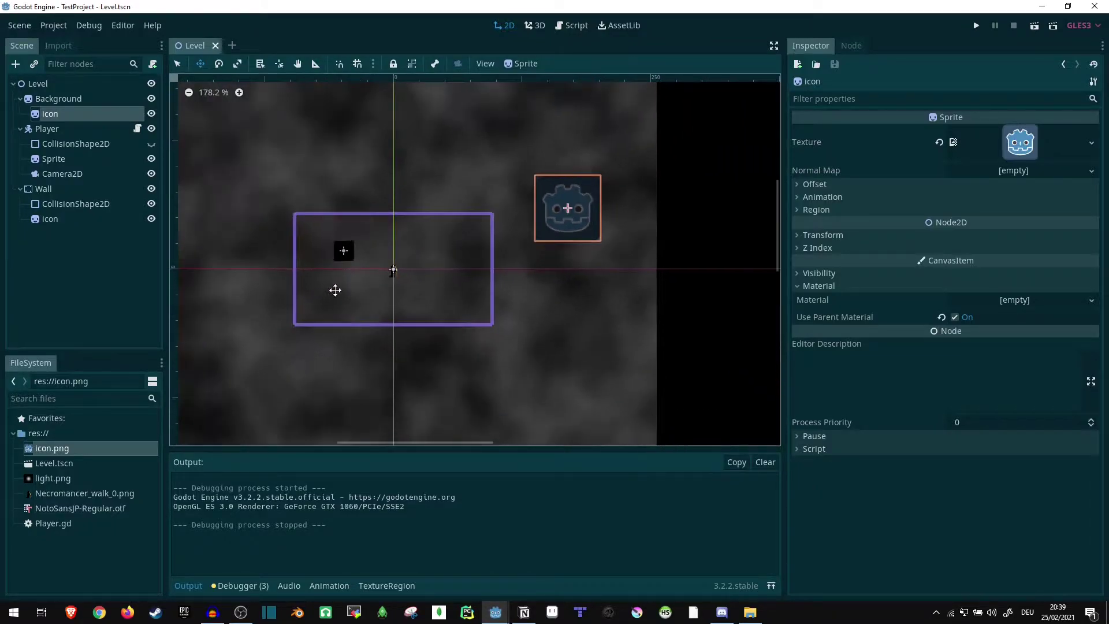
scroll(334, 290, "up", 5)
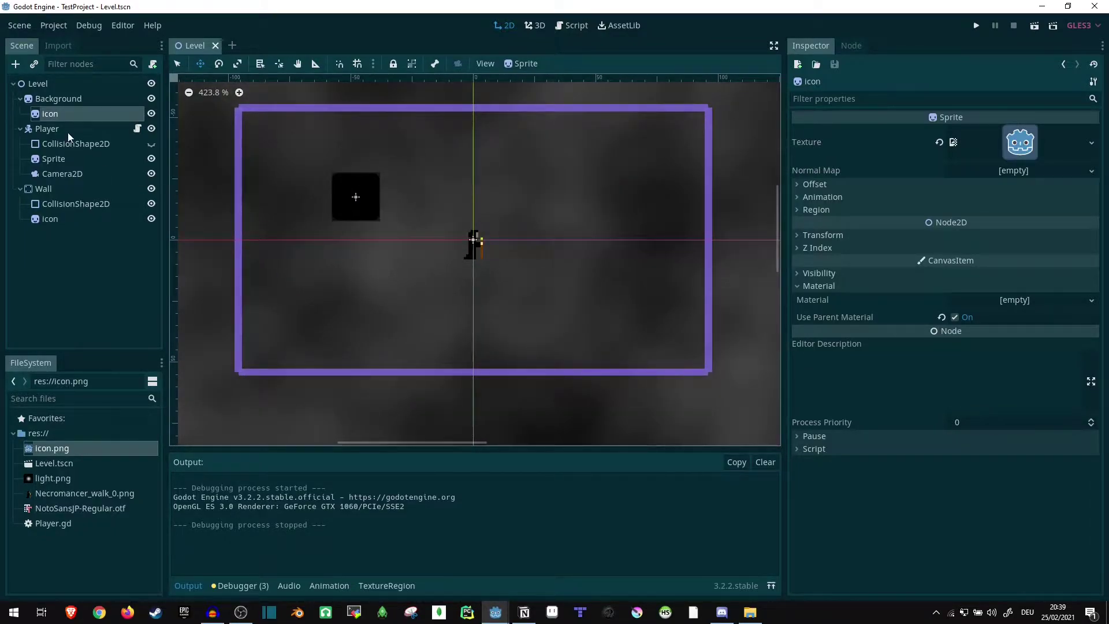
- Add a Light2D node as a child of the Player
right_click(66, 130)
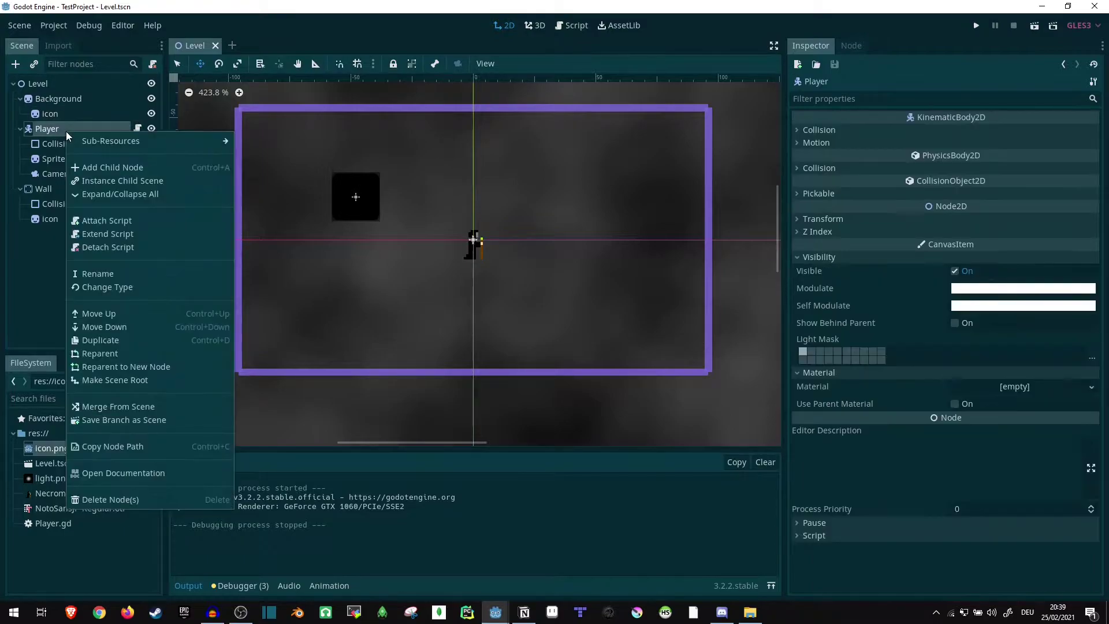
left_click(130, 168)
type("Ligh")
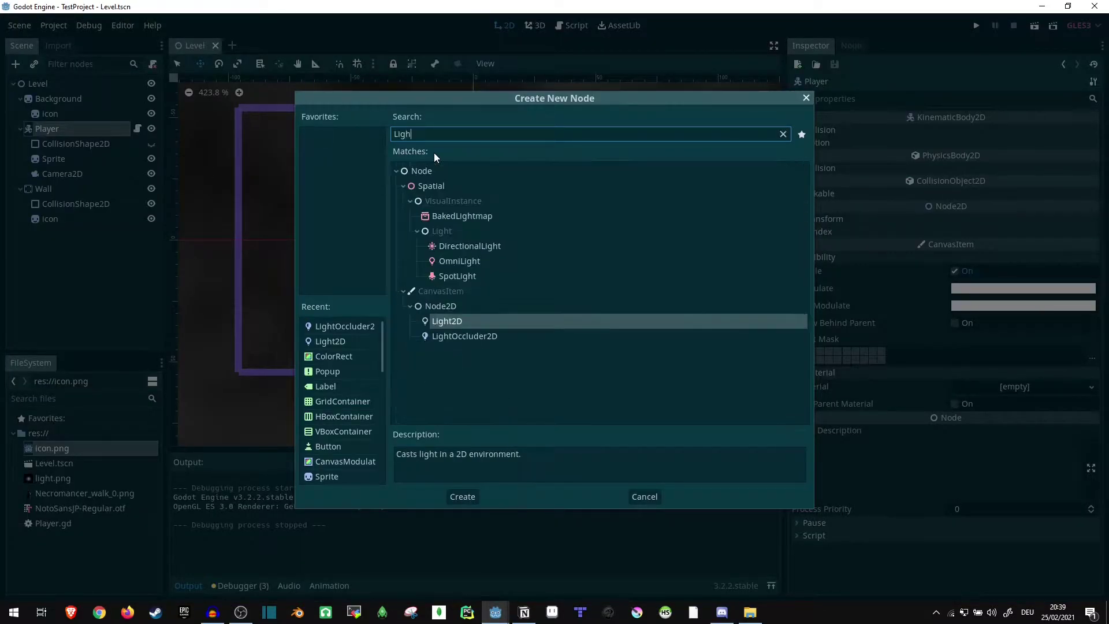
type("t")
key("Return")
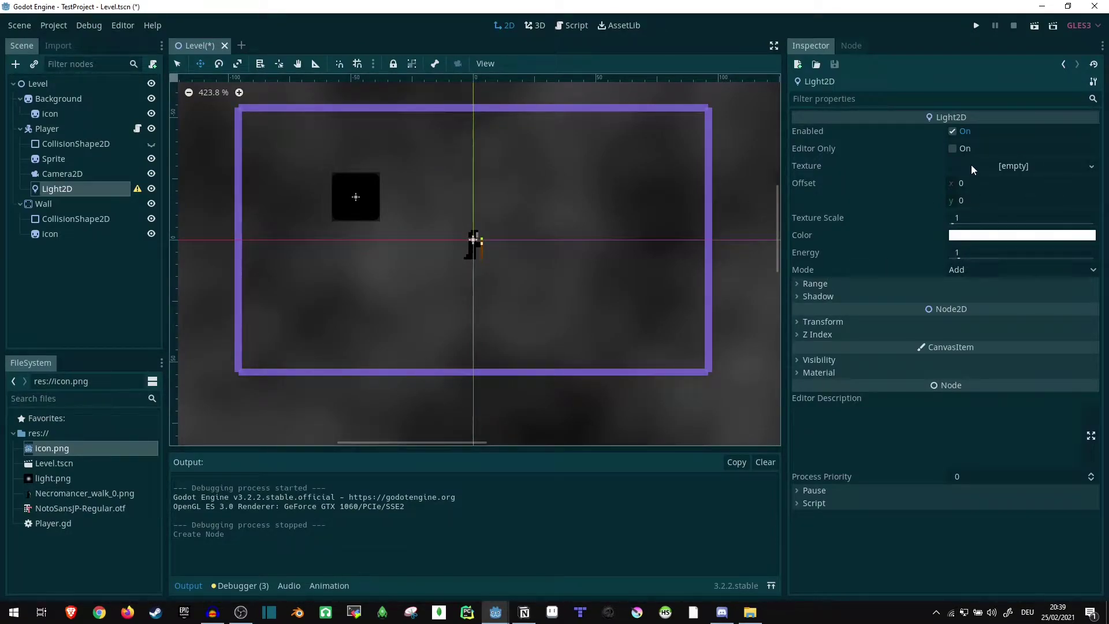
- Preview light.png and assign it as the texture of the Player's Light2D
double_click(64, 479)
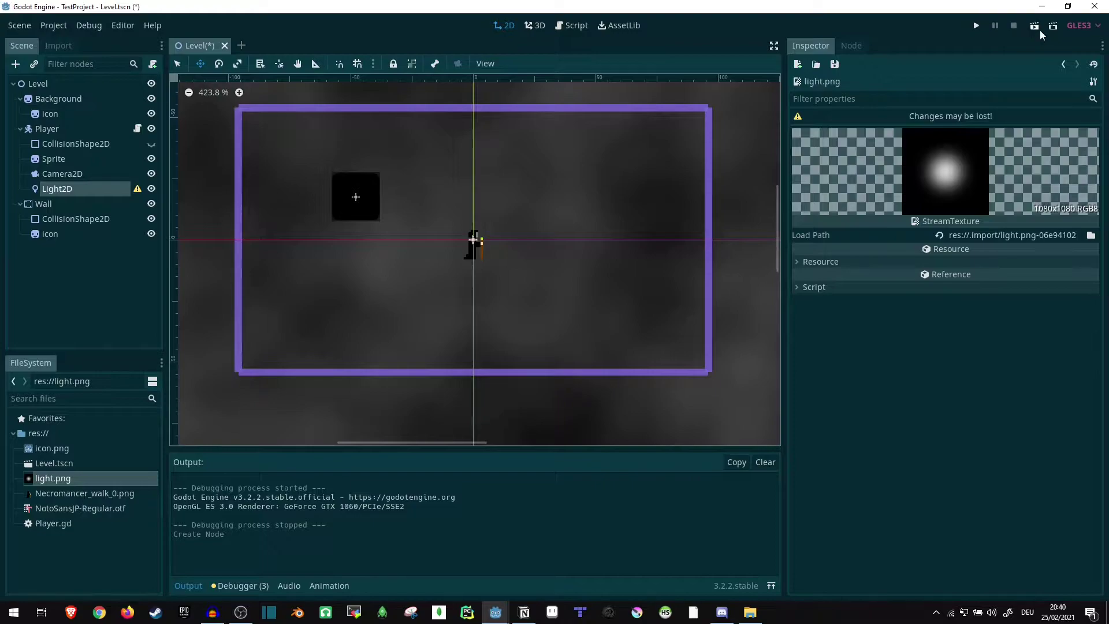
left_click(87, 193)
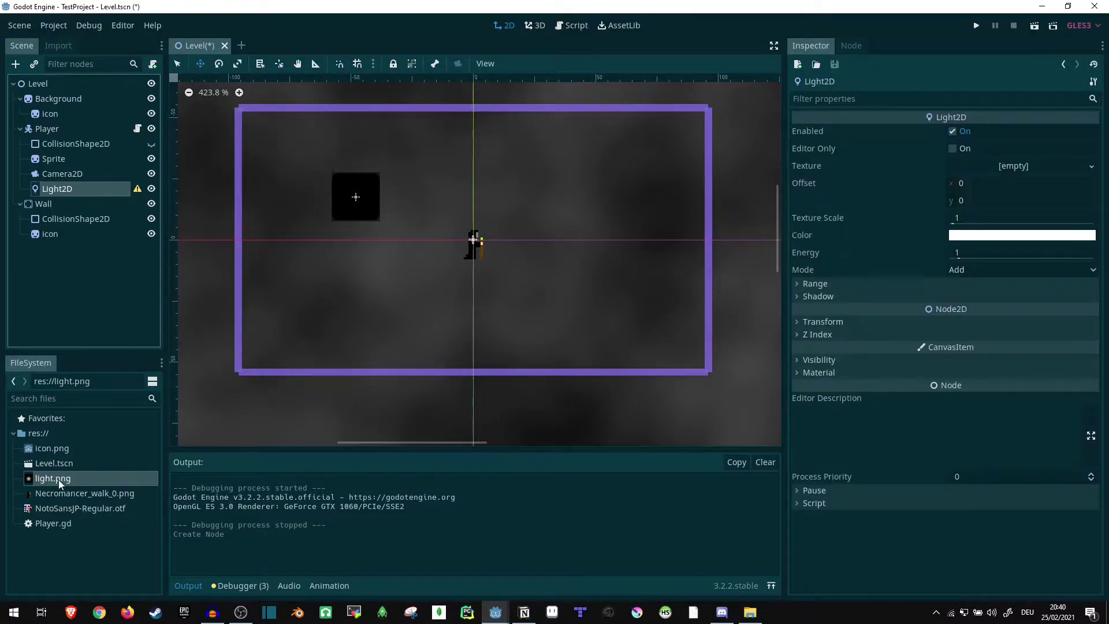
left_click_drag(59, 484, 1005, 170)
scroll(628, 280, "down", 15)
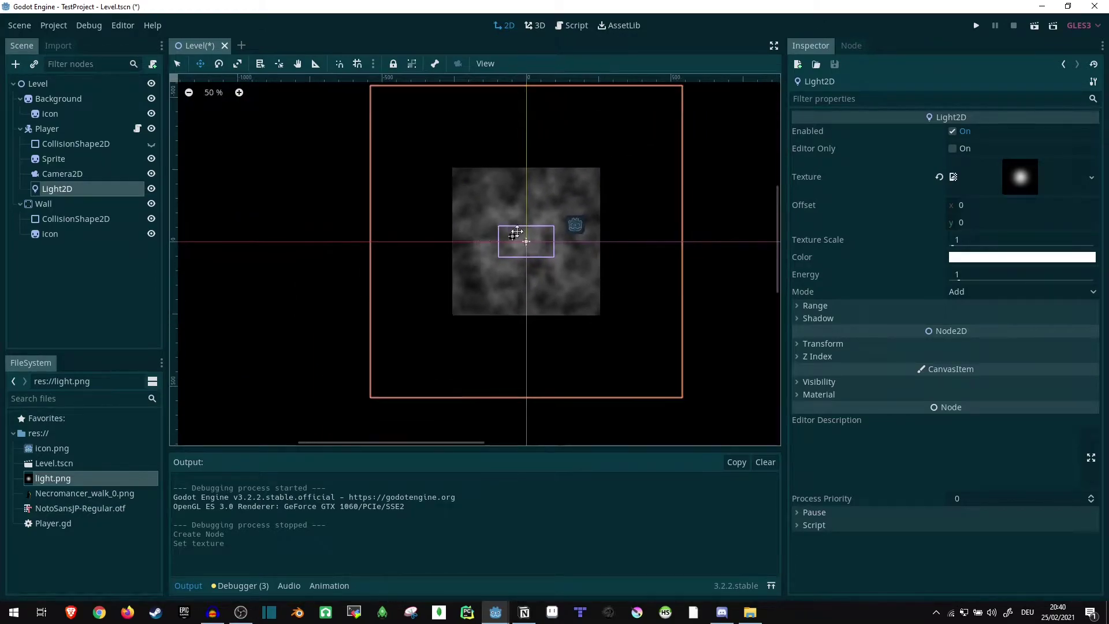
scroll(522, 233, "up", 2)
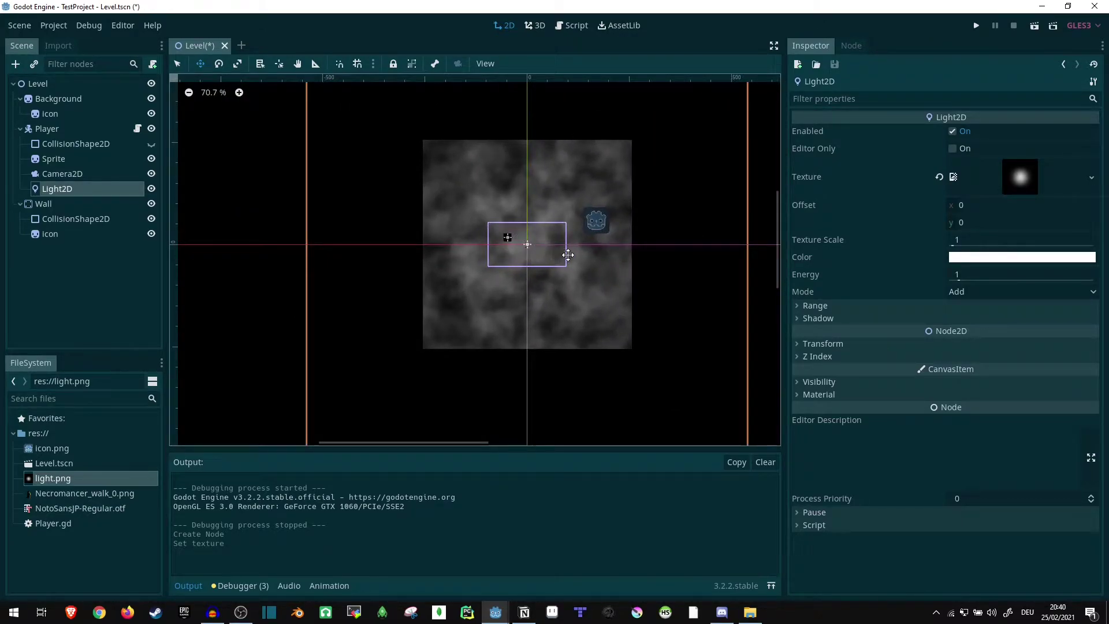
scroll(592, 288, "up", 2)
scroll(710, 235, "down", 3)
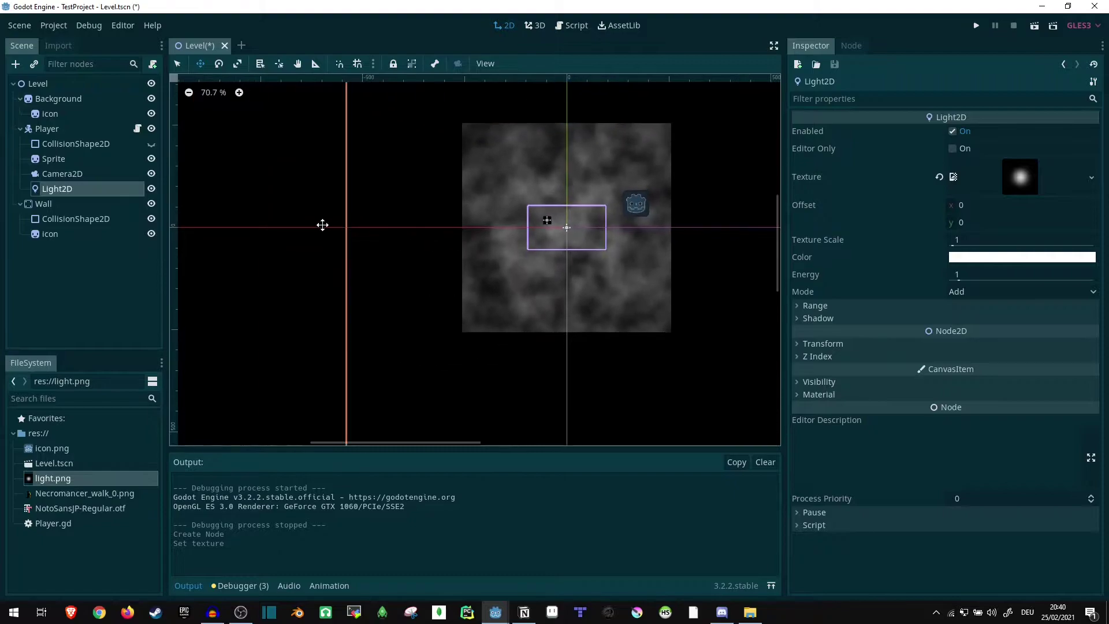
scroll(467, 215, "up", 1)
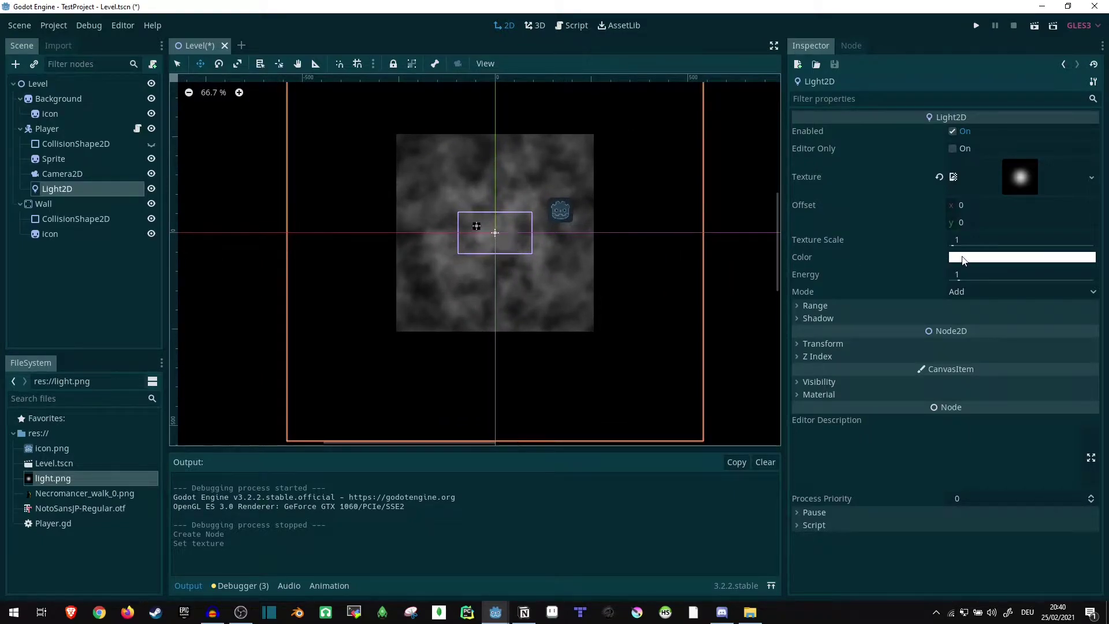
- Set the texture scale of the Player's Light2D to 0.2
left_click(969, 240)
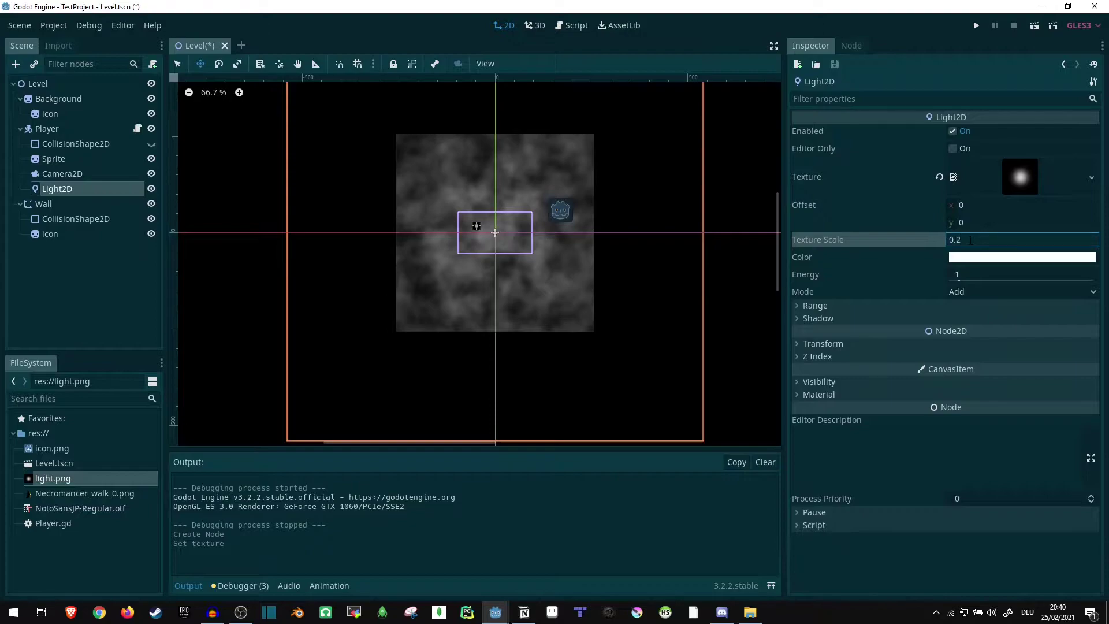
key("Return")
scroll(520, 254, "up", 8)
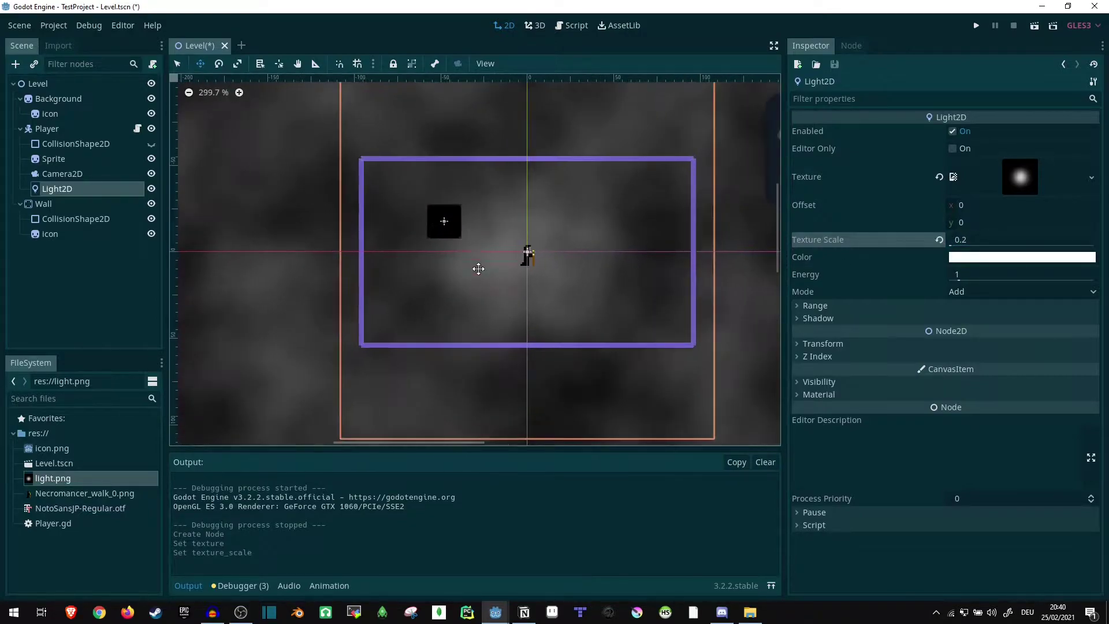
scroll(485, 306, "up", 6)
scroll(302, 292, "down", 7)
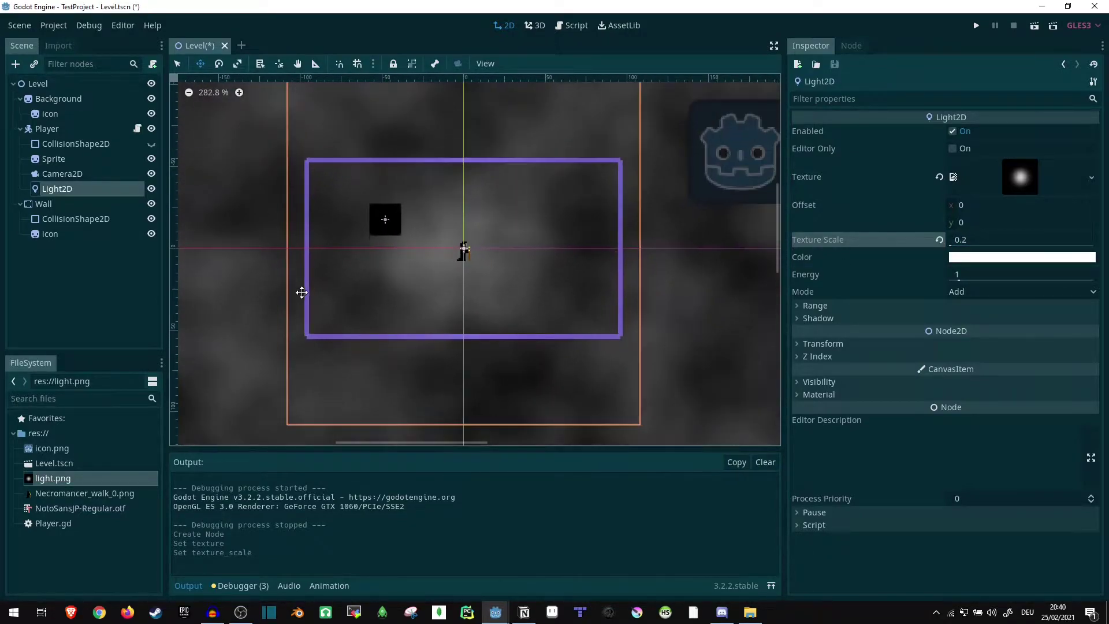
- Run the current scene, walk the player around the wall block to check the scaled light, and close the game
left_click(1035, 26)
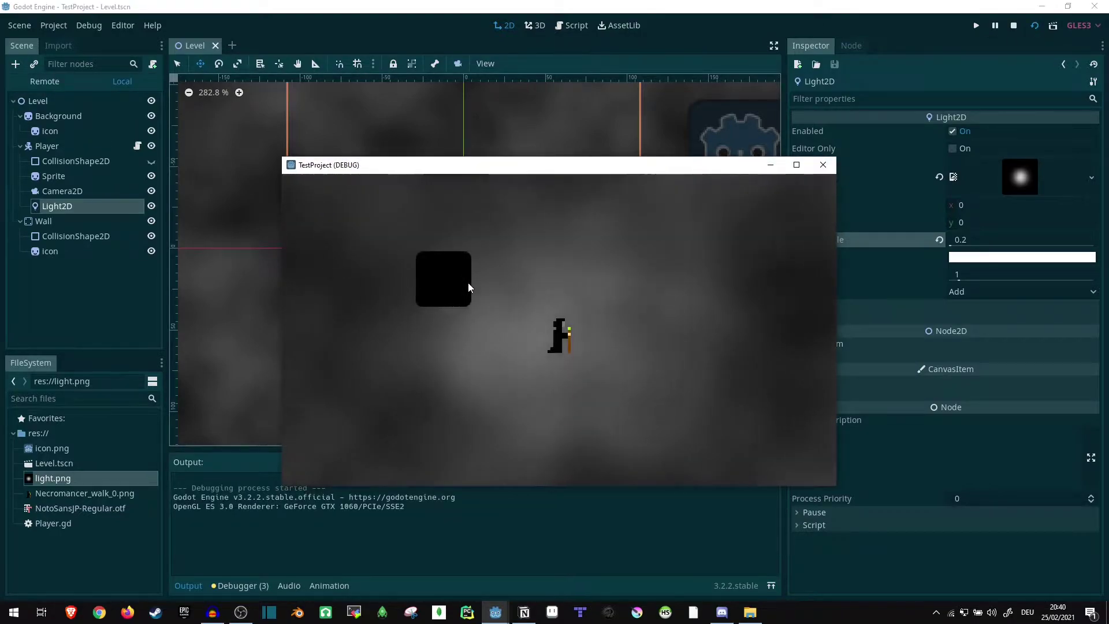
key("Left")
key("Down")
key("Right")
key("Up")
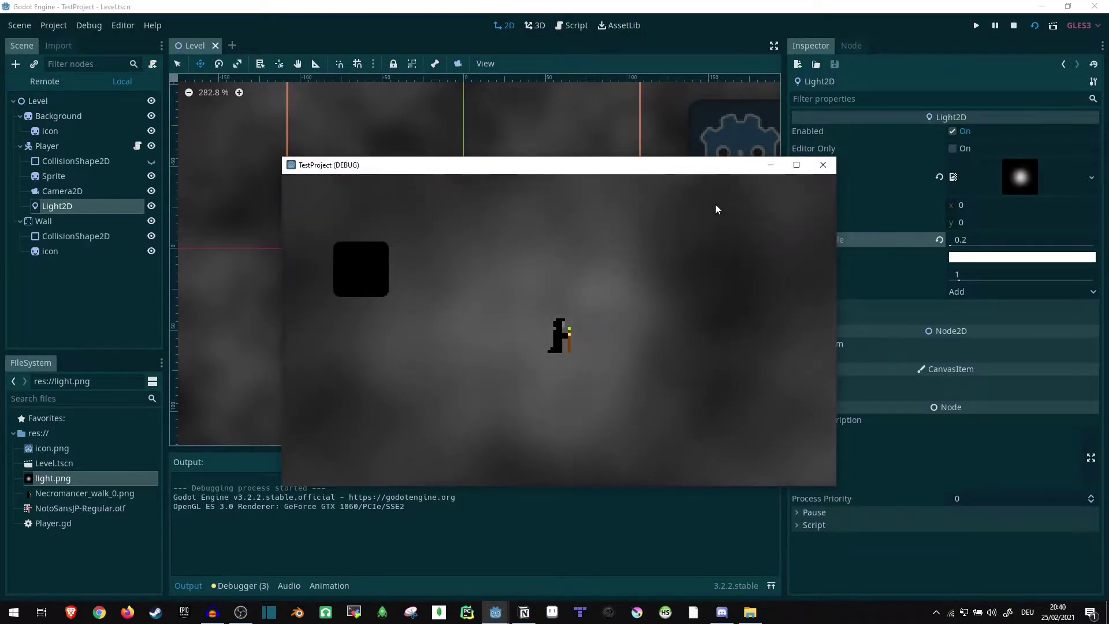
key("Up")
key("Up")
key("Left")
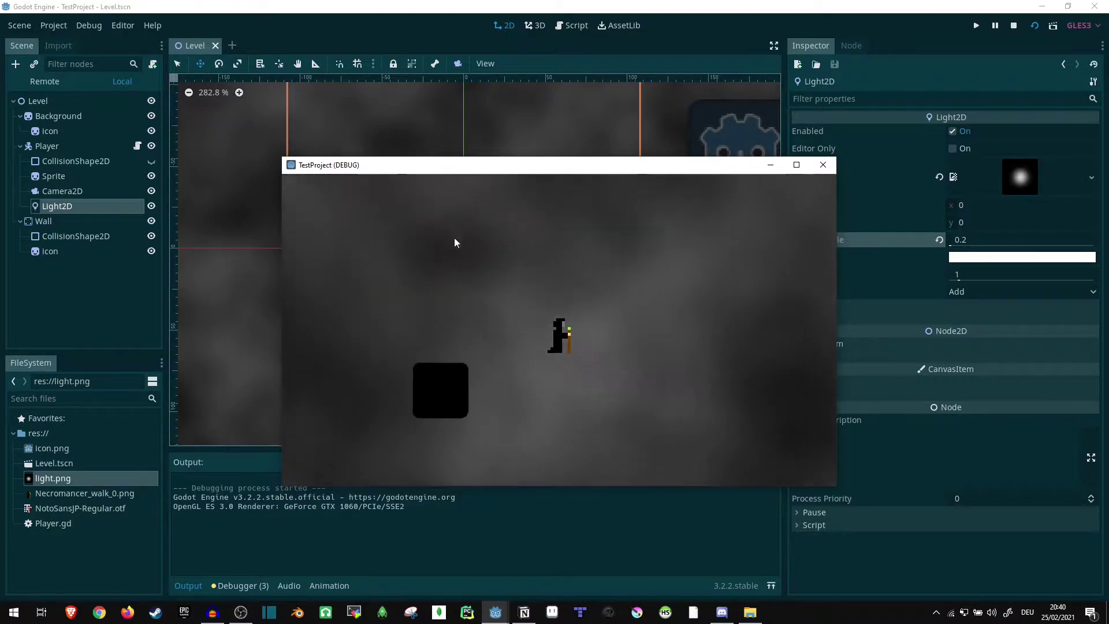
key("Left")
key("Up")
key("Right")
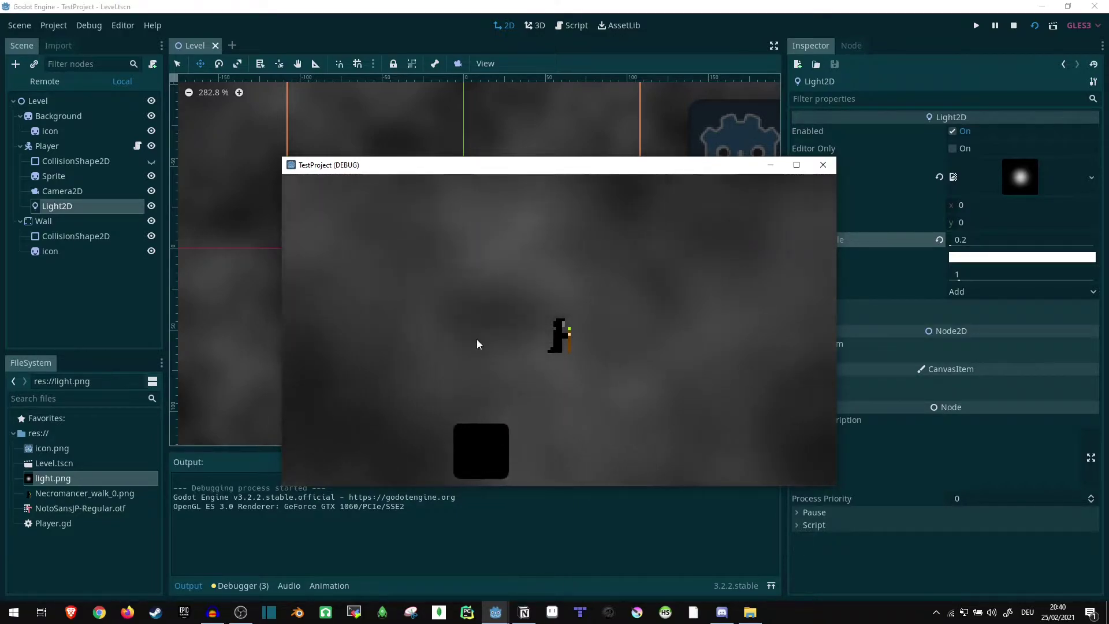
key("Right")
key("Down")
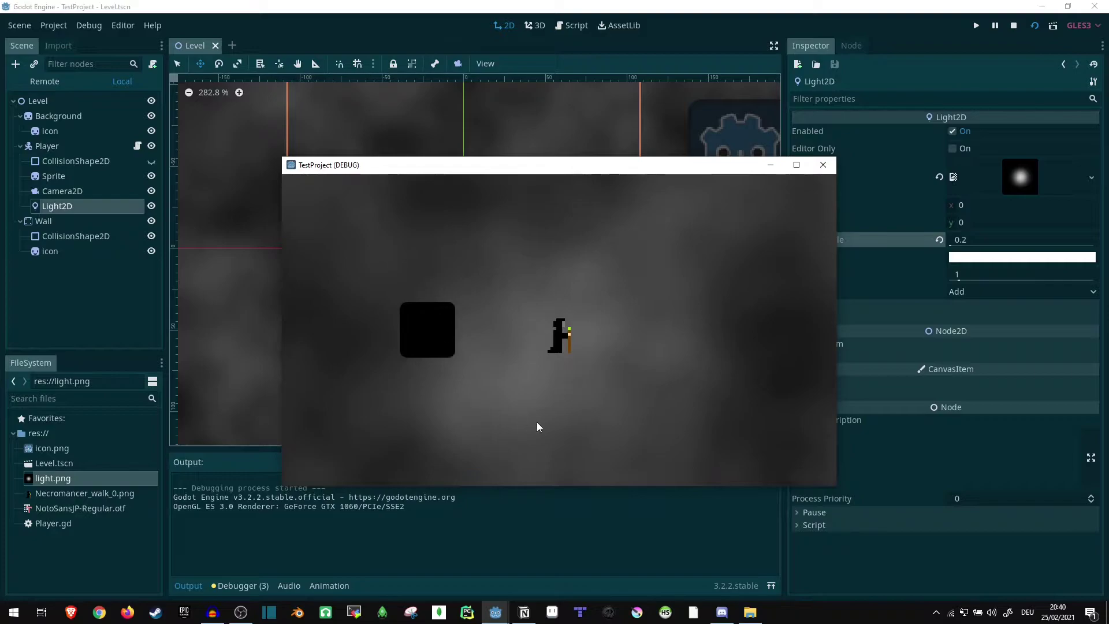
key("Down")
key("Left")
key("Up")
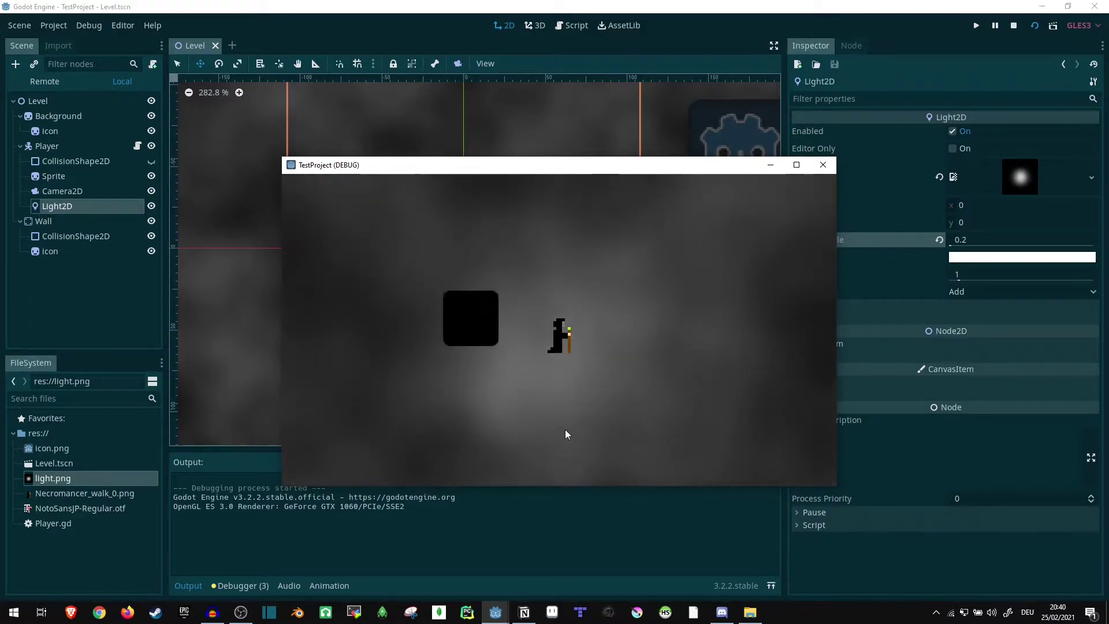
key("Left")
key("Down")
key("Right")
key("Up")
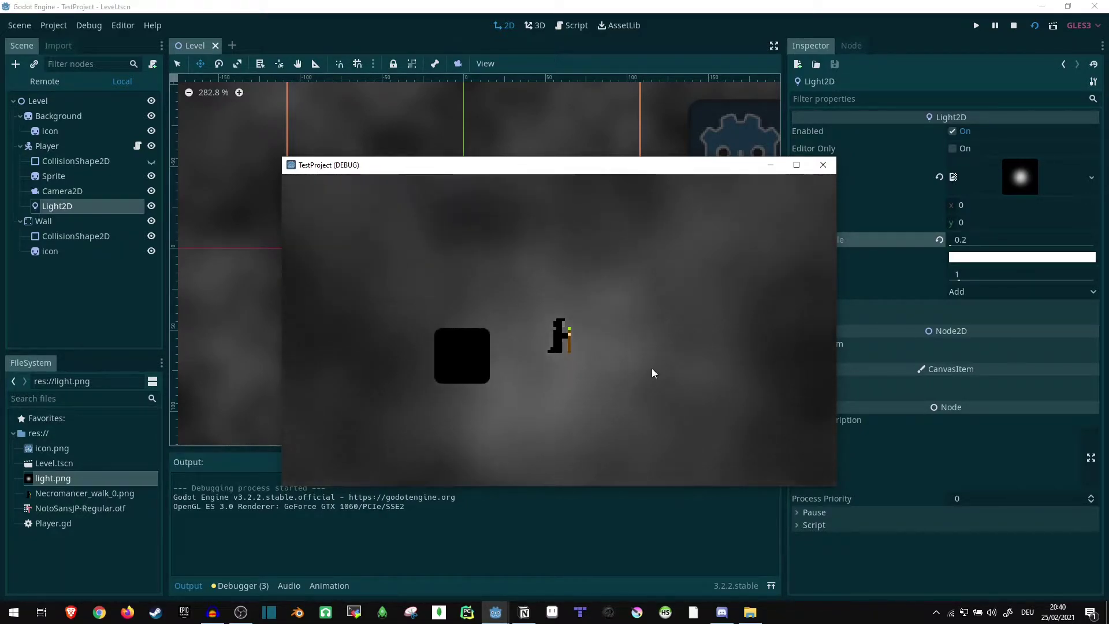
left_click(823, 166)
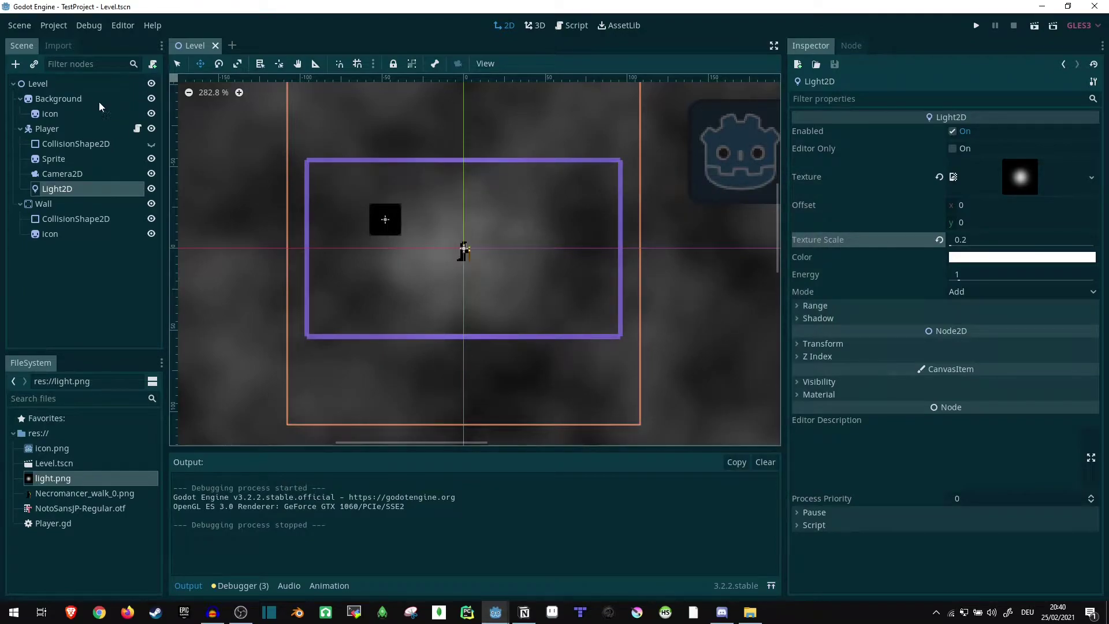
- Give the Background a new CanvasItemMaterial and set its light mode to Light Only
left_click(100, 103)
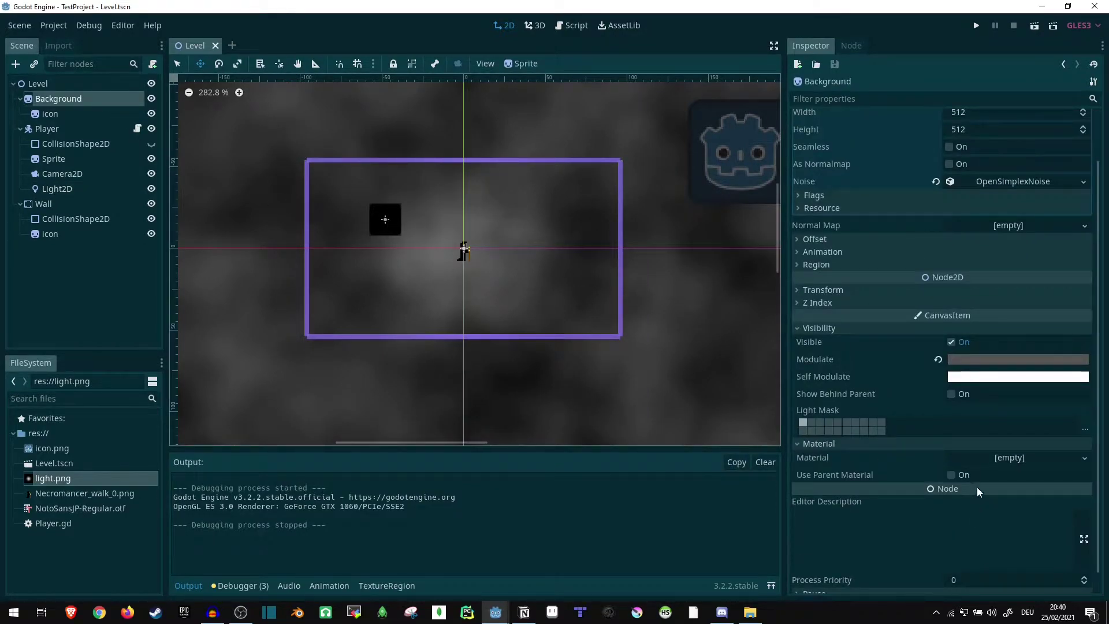
mouse_move(812, 459)
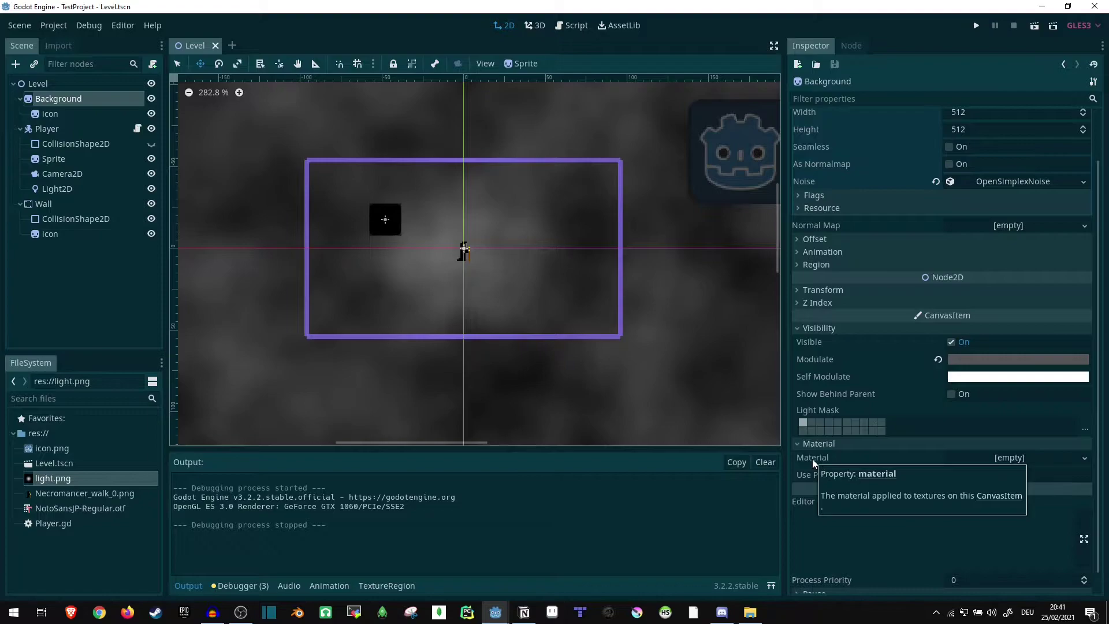
left_click(991, 458)
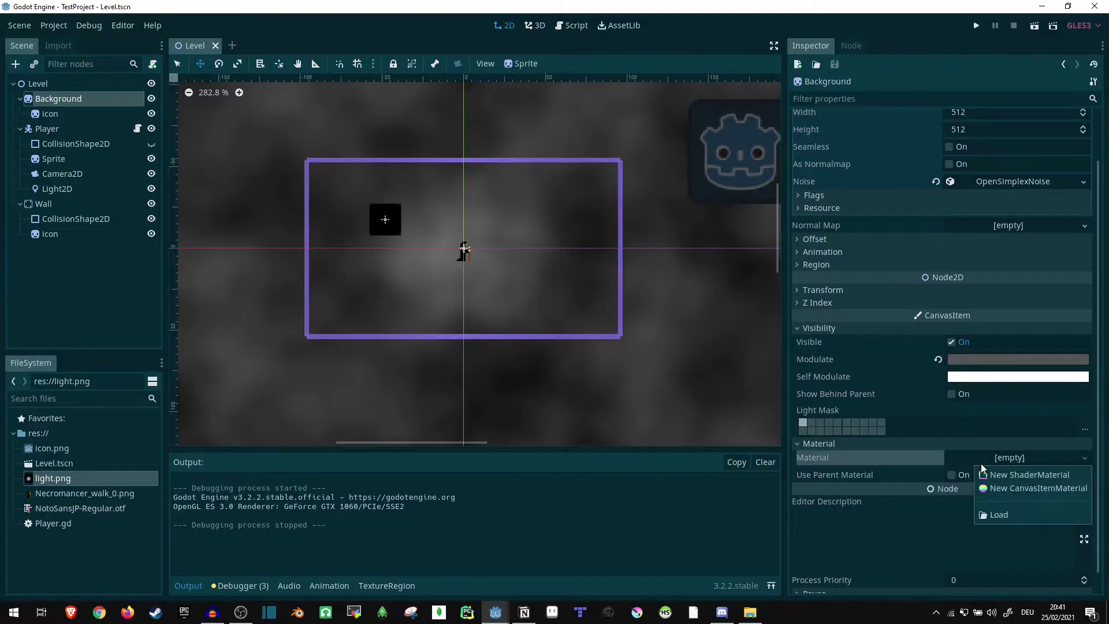
left_click(1036, 488)
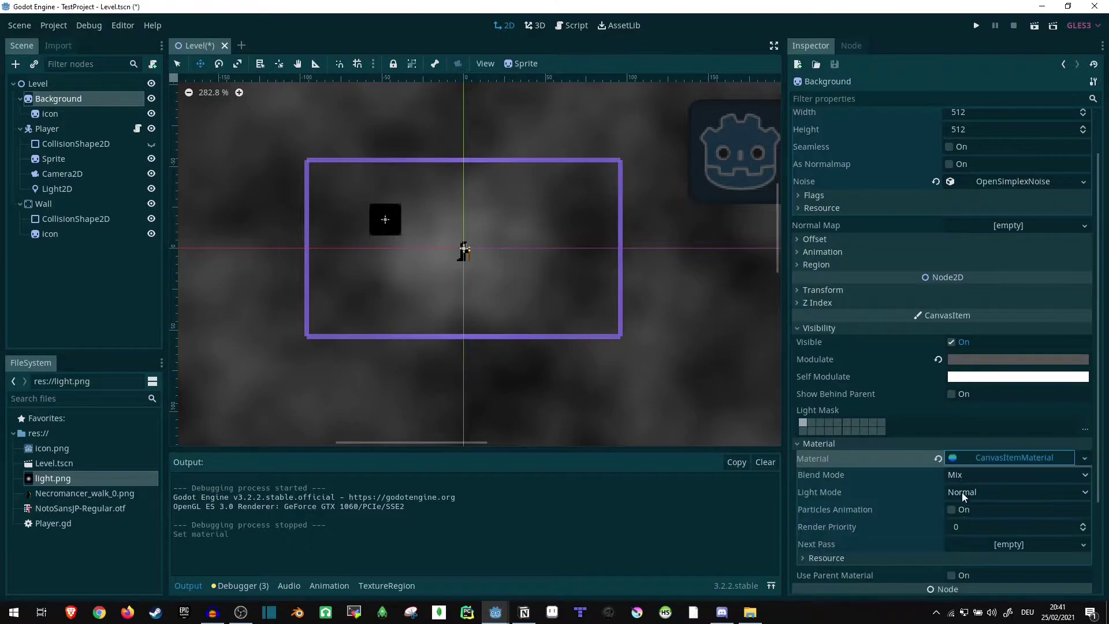
left_click(962, 492)
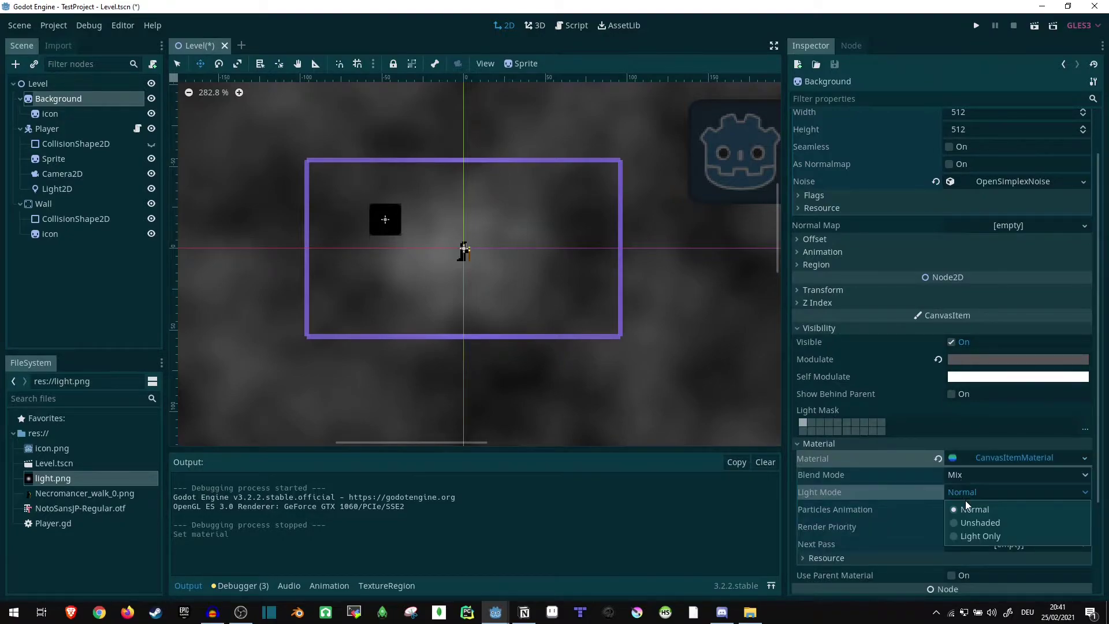
left_click(986, 537)
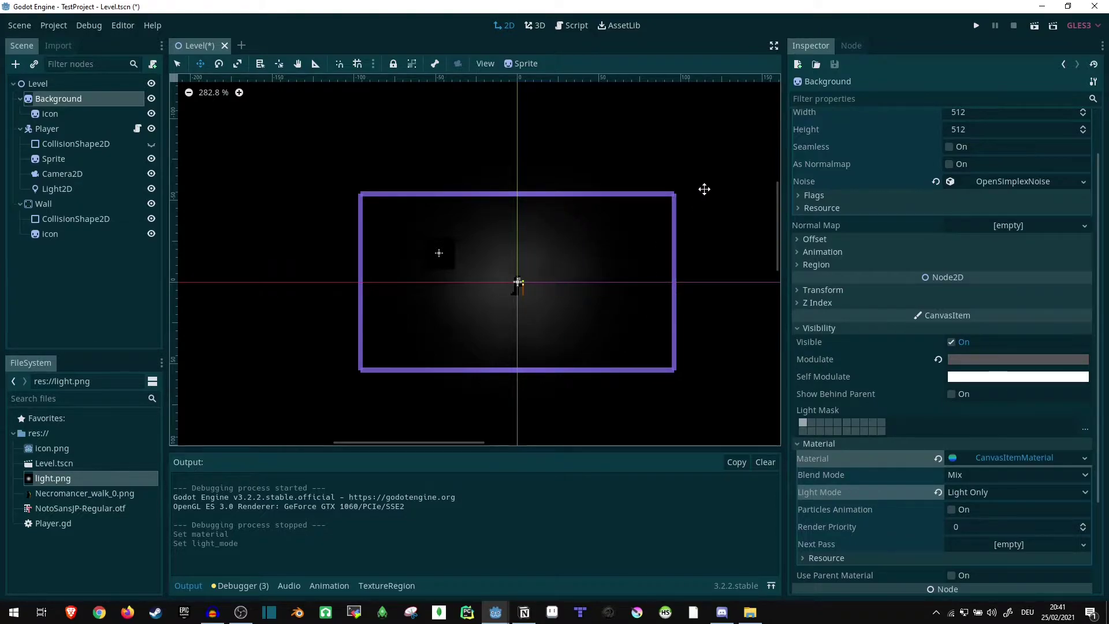
scroll(433, 205, "down", 4)
scroll(495, 202, "up", 5)
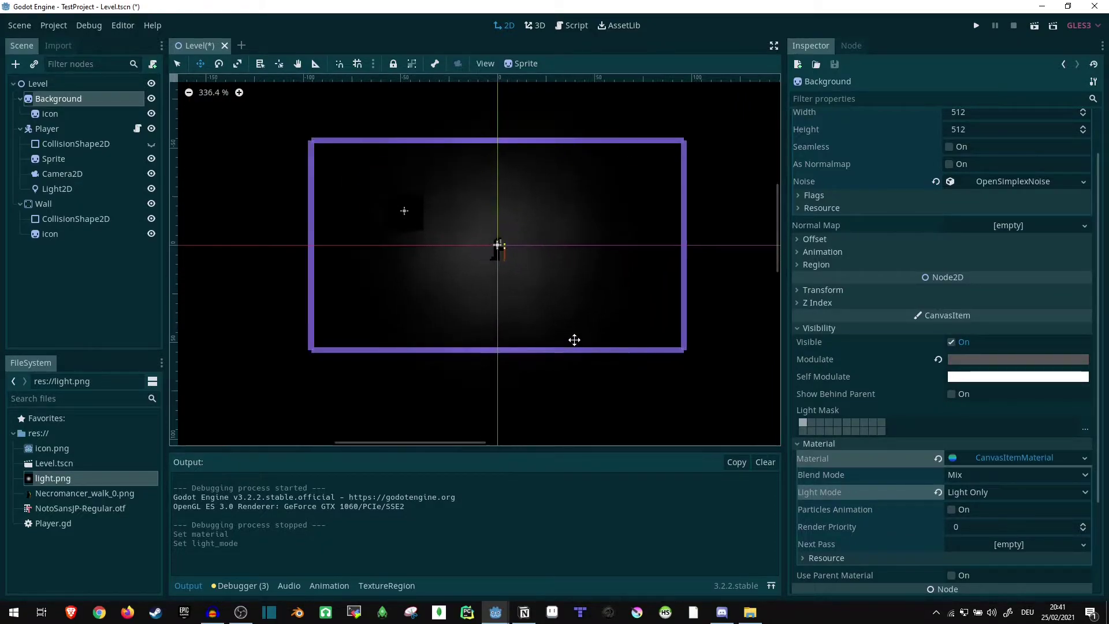
- Run the scene again, walk the player around the wall to check the Light Only background, and close the game
left_click(1033, 26)
key("Up")
key("Left")
key("Down")
key("Left")
key("Right")
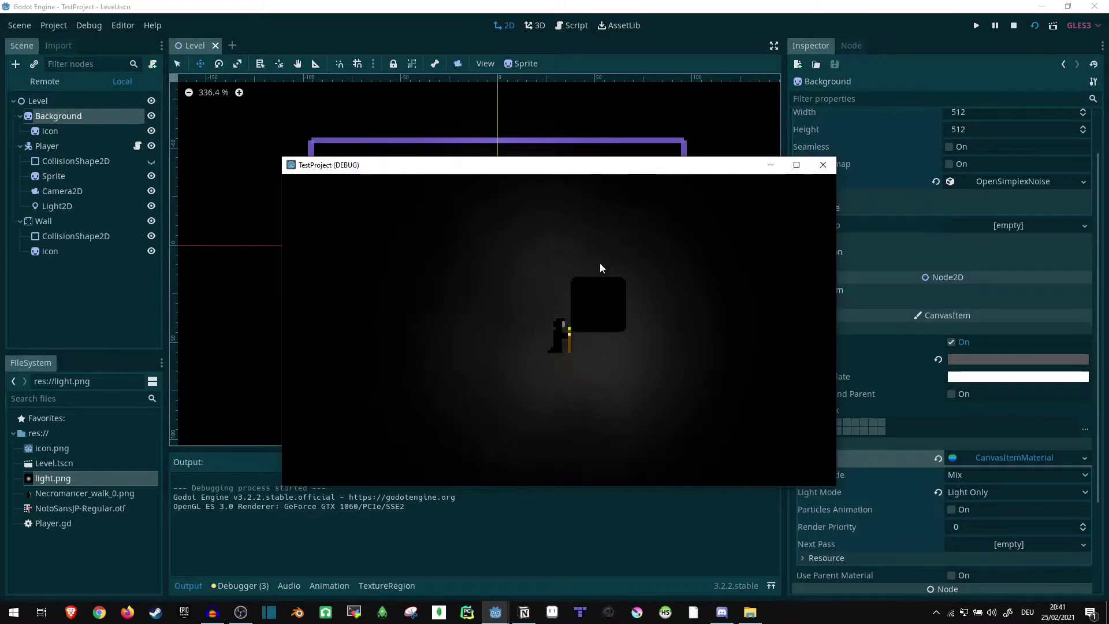
key("Up")
key("Left")
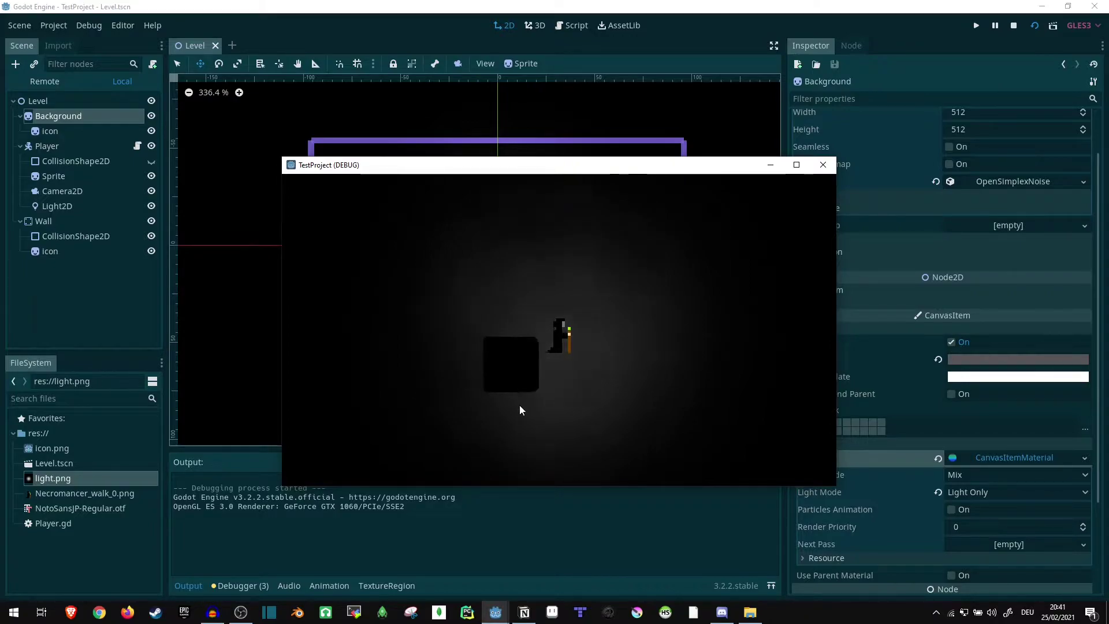
key("Left")
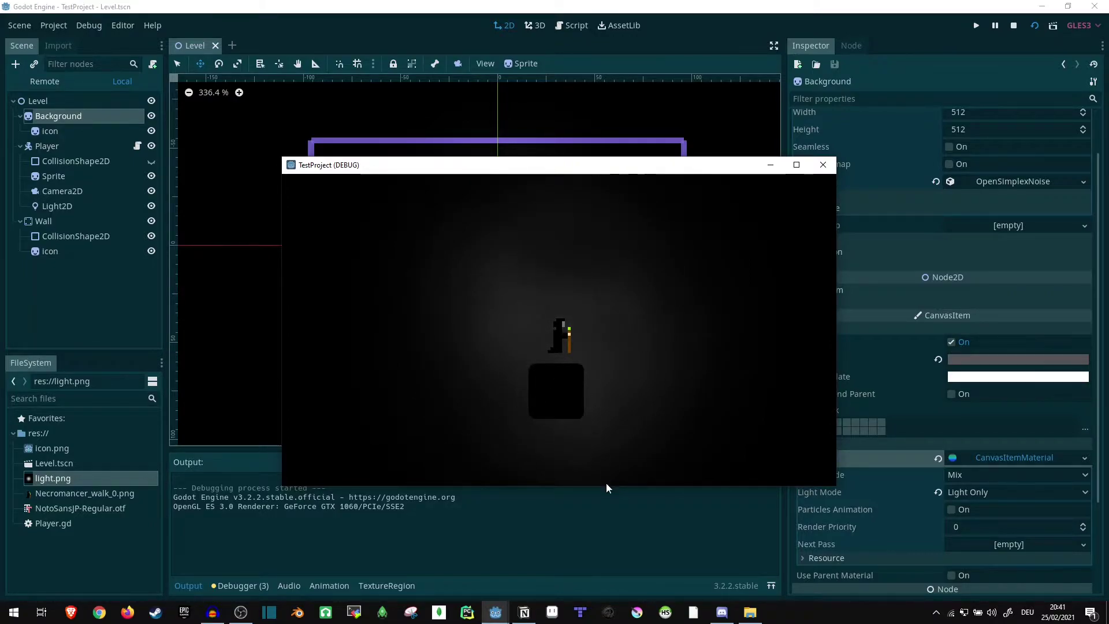
key("Right")
key("Down")
key("Left")
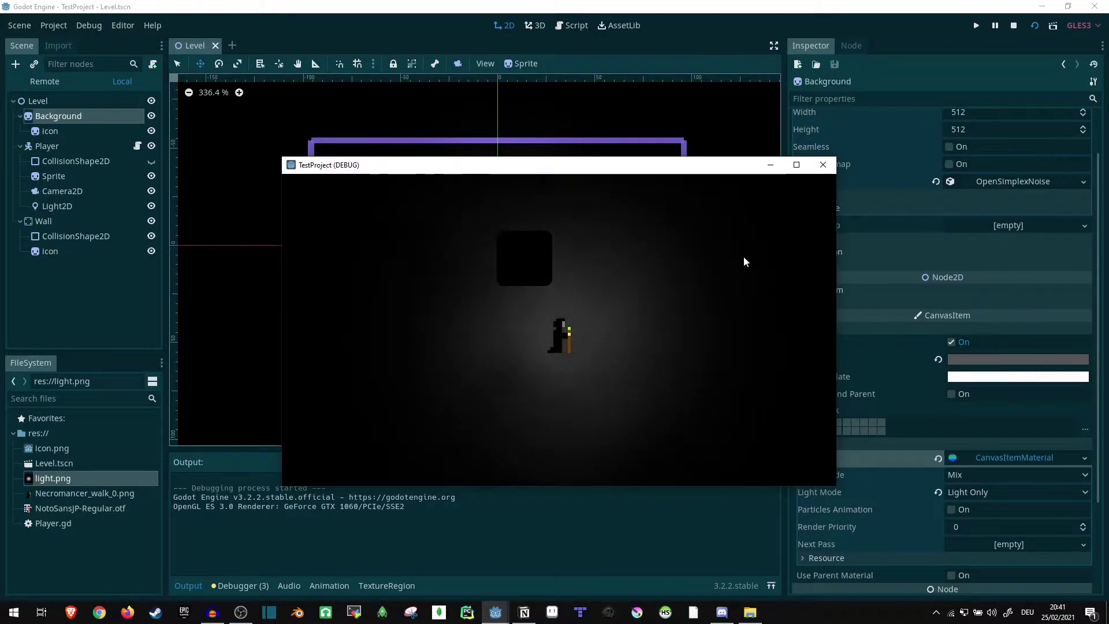
key("Left")
key("Up")
left_click(822, 164)
- Add a LightOccluder2D as a child of the Wall and assign it a new OccluderPolygon2D
left_click(51, 203)
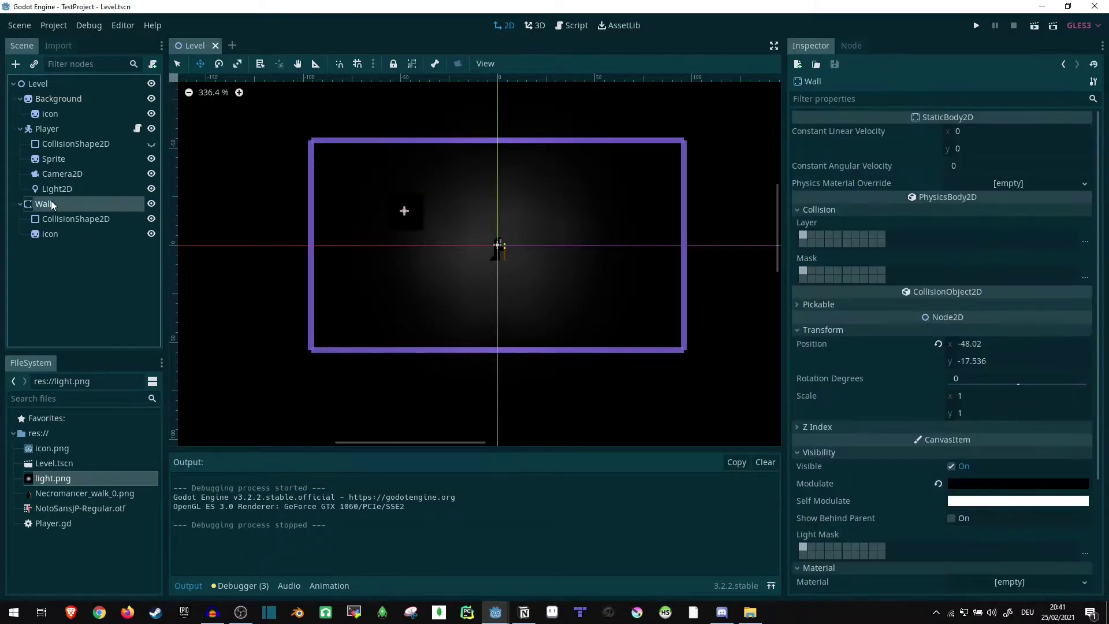
right_click(61, 209)
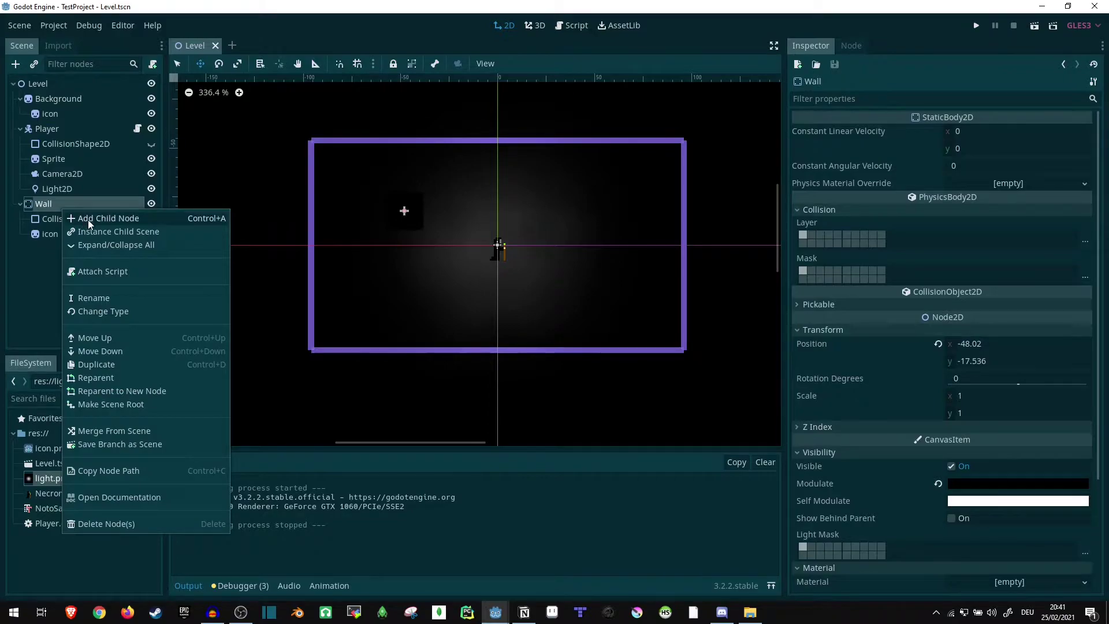
left_click(88, 220)
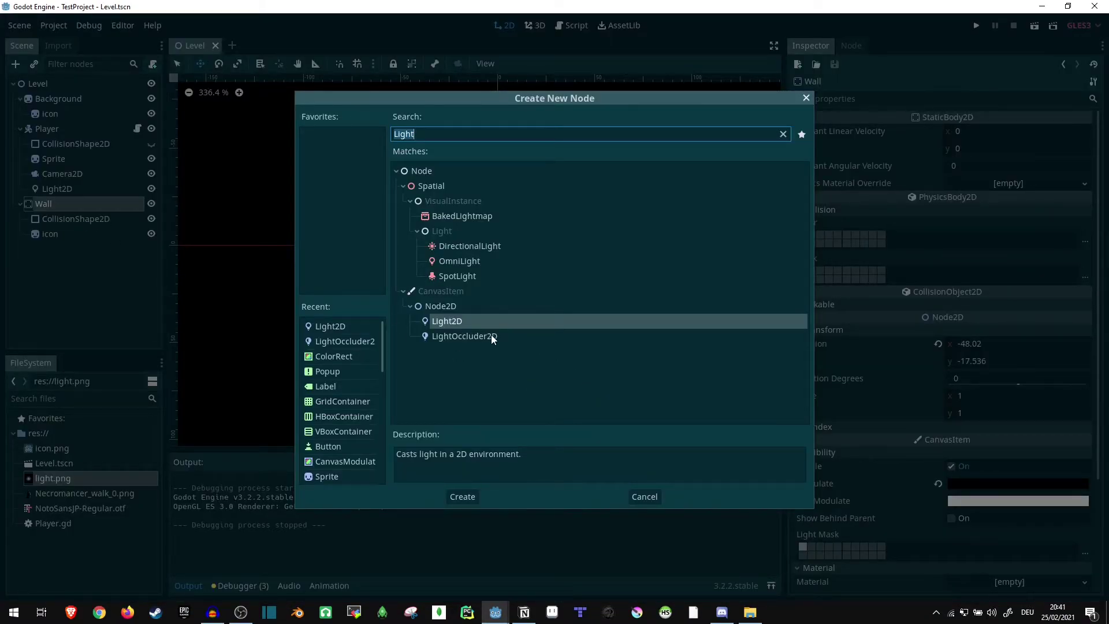
double_click(464, 336)
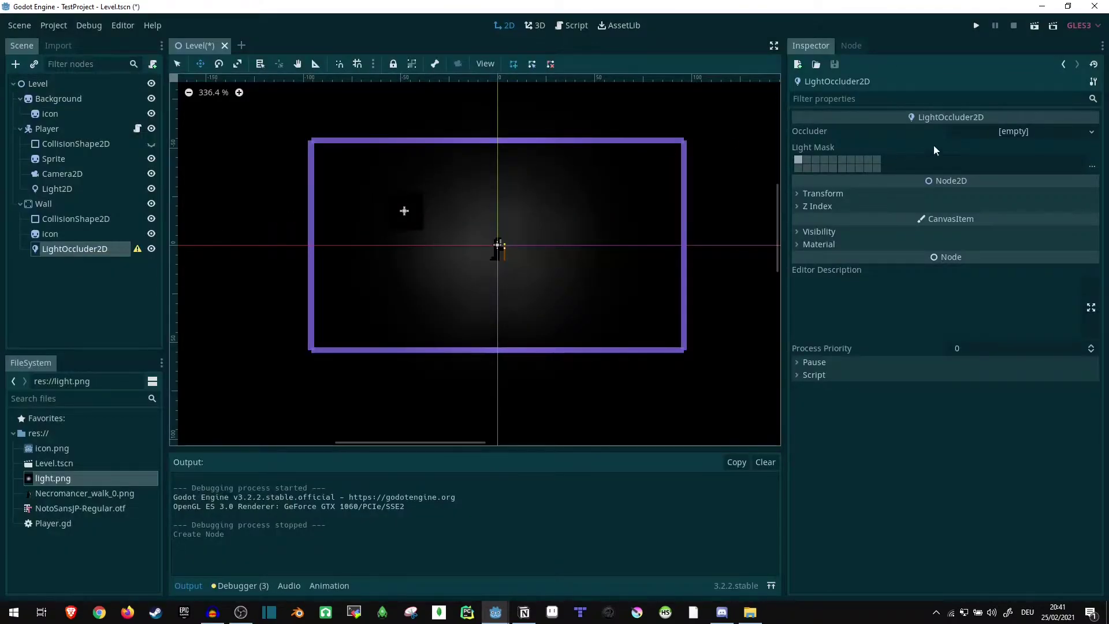
left_click(984, 132)
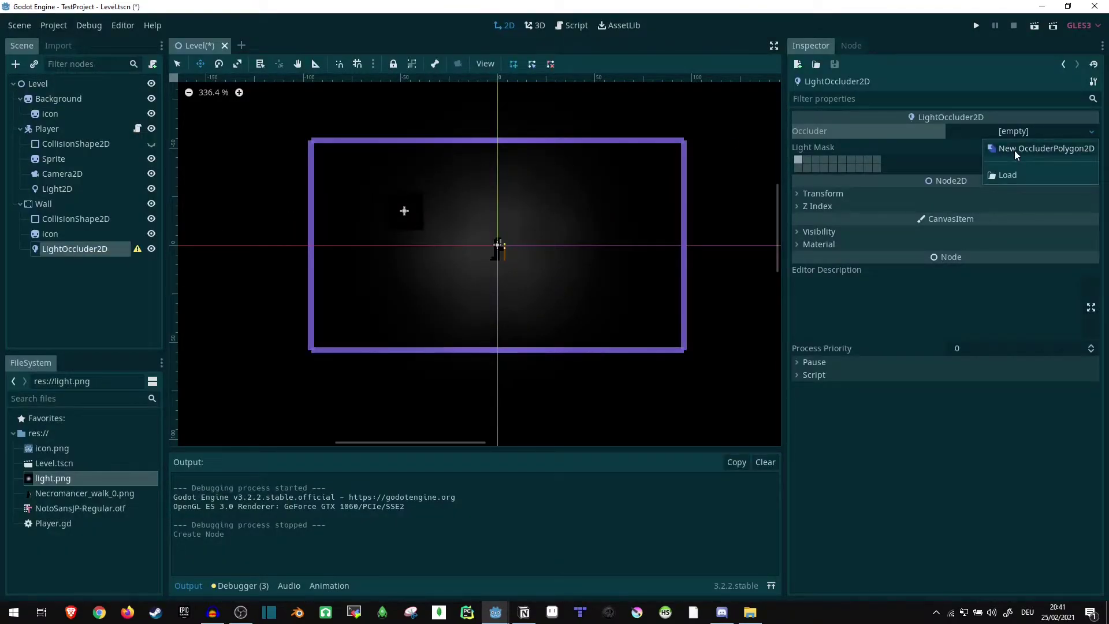
left_click(1015, 151)
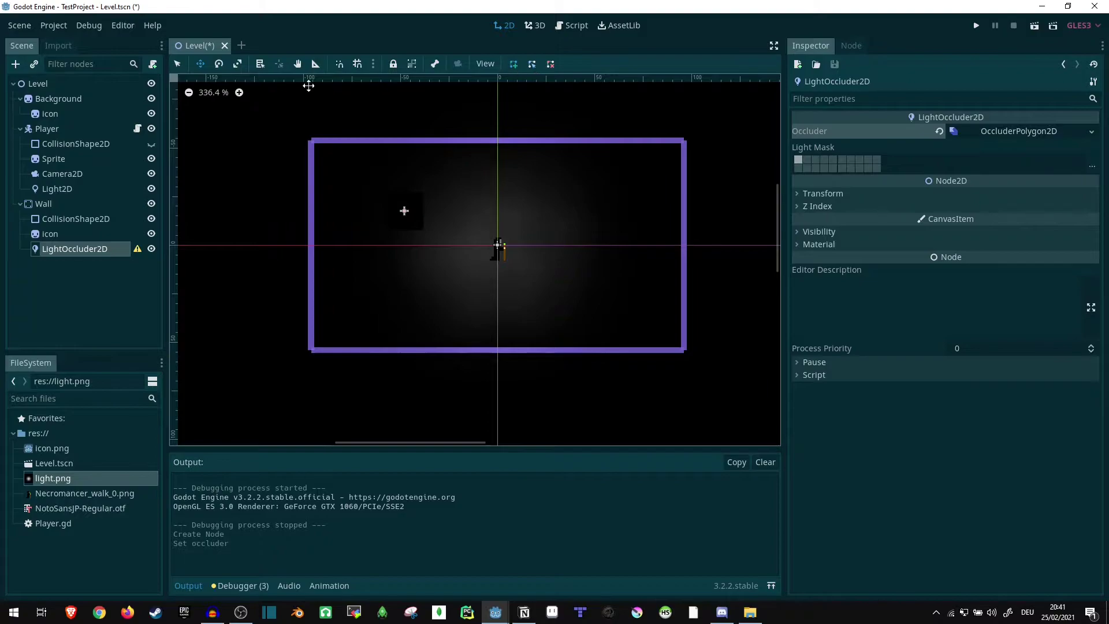
- Draw a closed four-point occluder polygon along the corners of the square wall block
key("q")
scroll(352, 171, "up", 6)
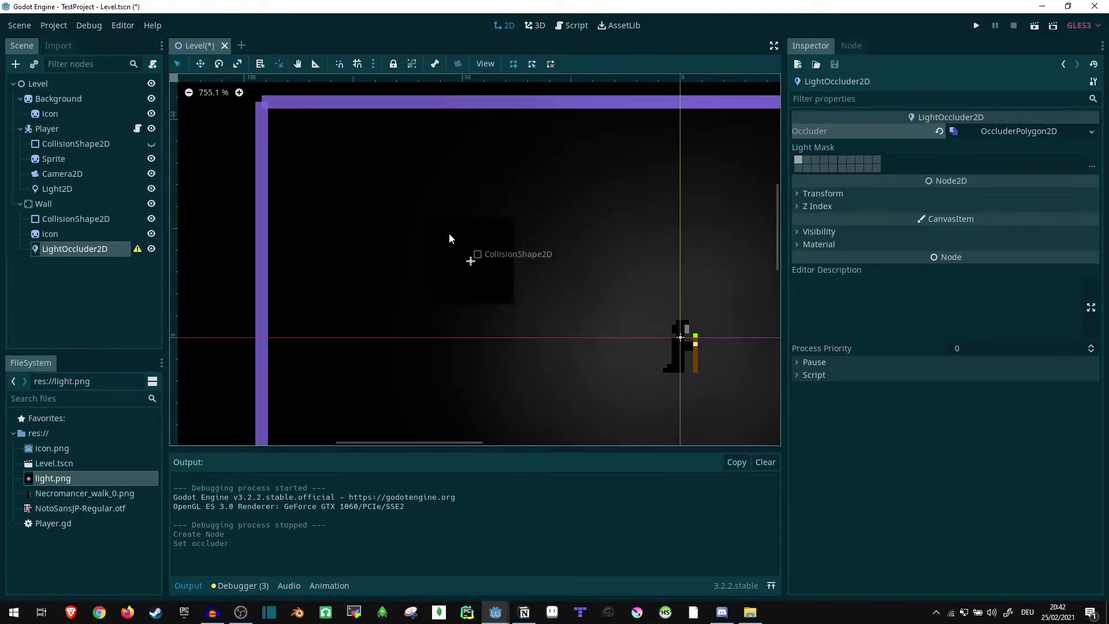
scroll(442, 235, "up", 5)
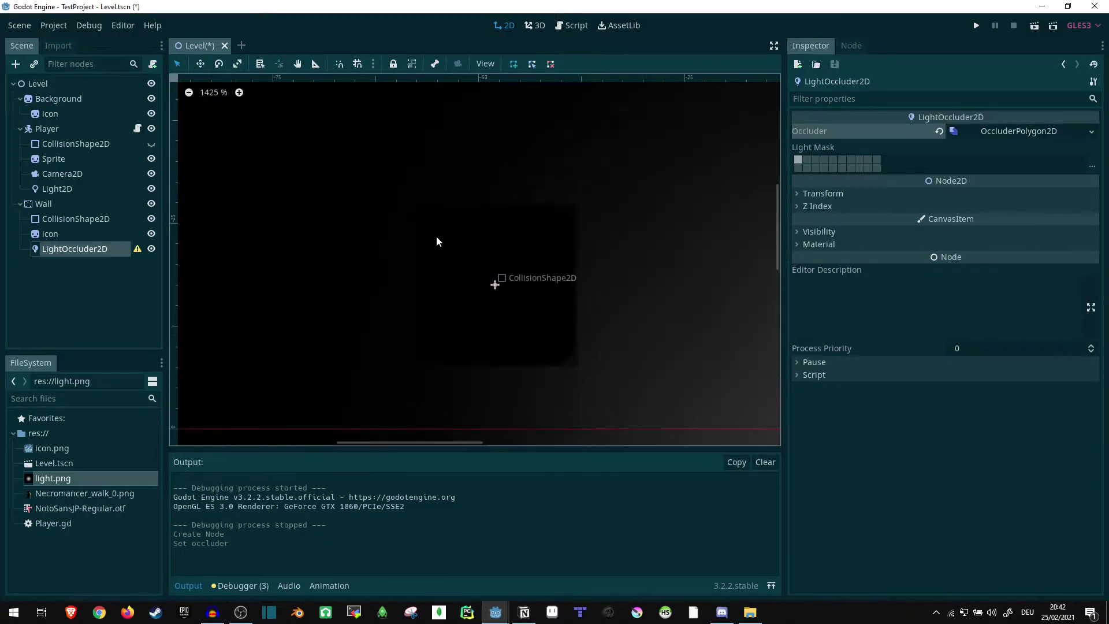
left_click(578, 204)
left_click(577, 365)
left_click(426, 363)
left_click(427, 201)
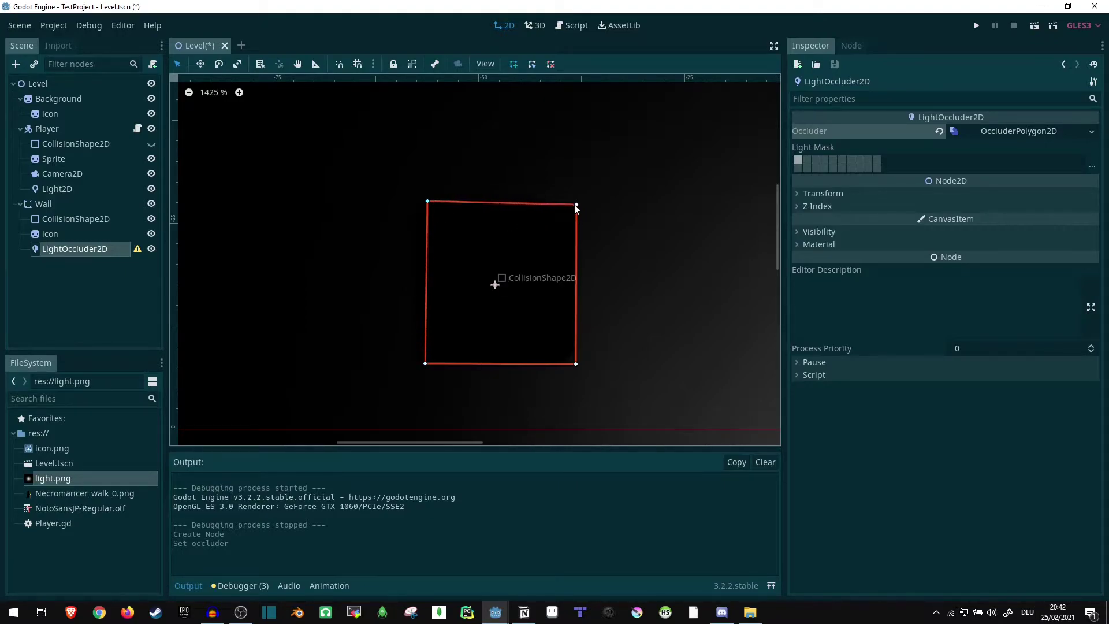
left_click(577, 205)
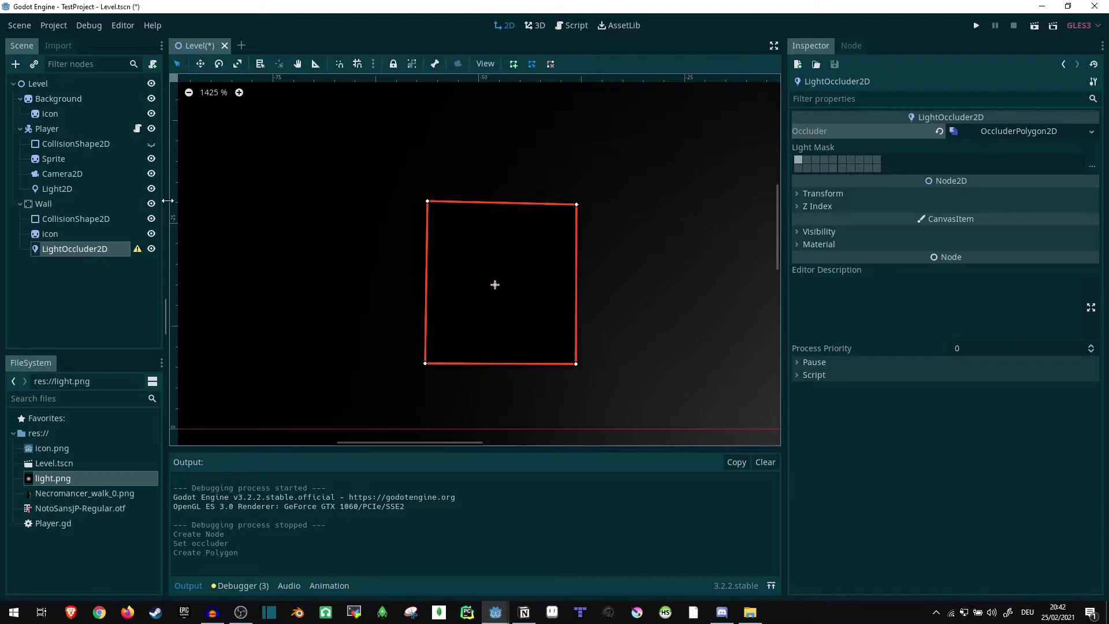
- Set the light mode of the Background's CanvasItemMaterial to Normal
left_click(650, 198)
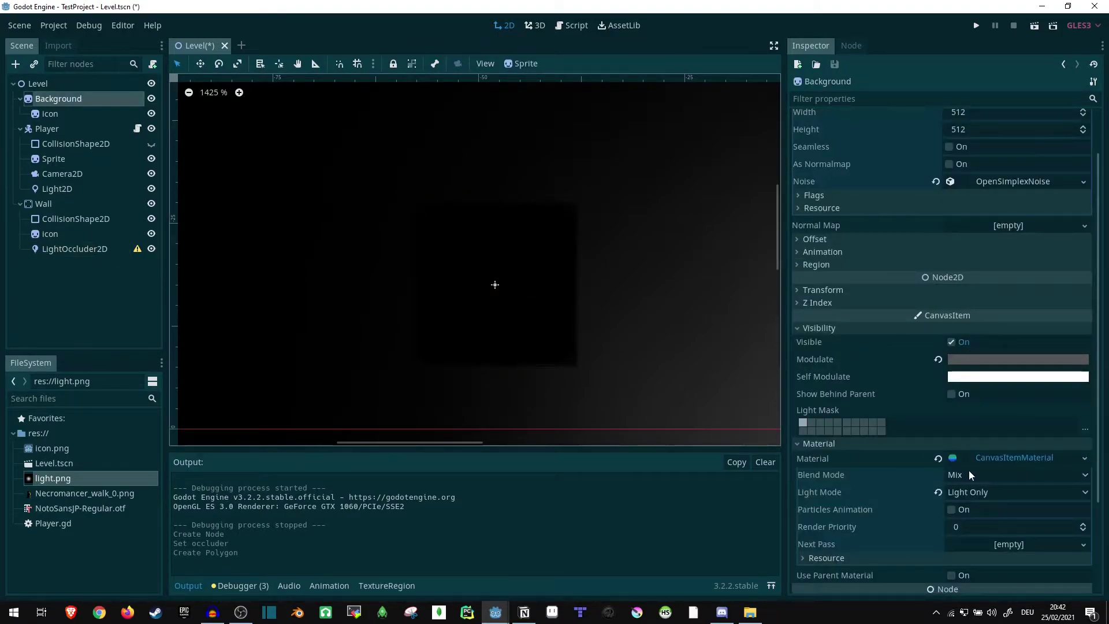
left_click(954, 494)
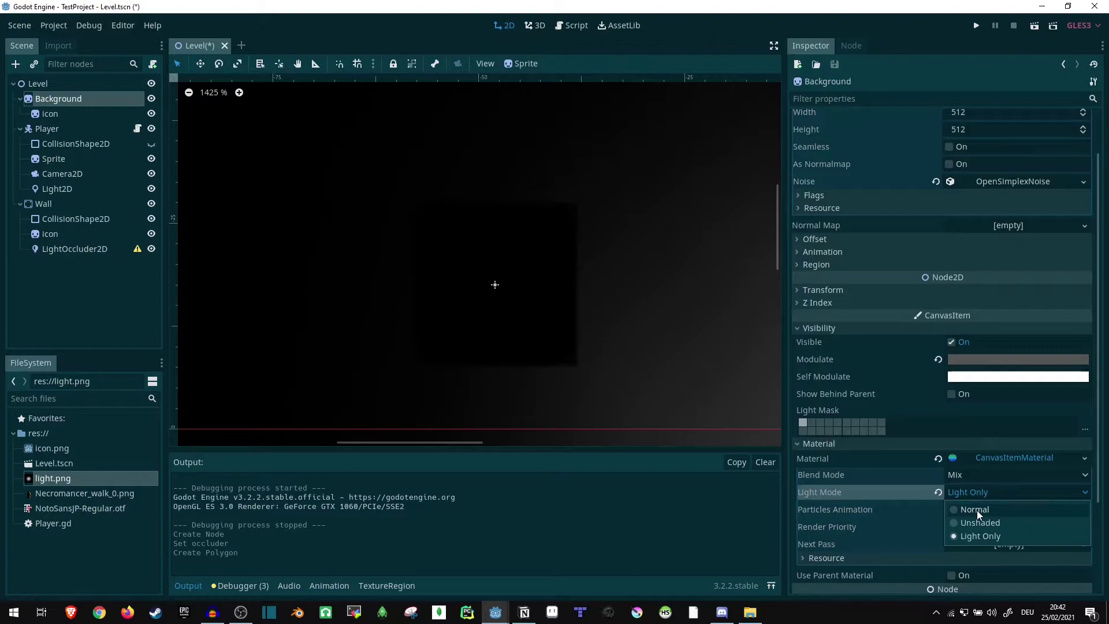
left_click(976, 508)
scroll(501, 296, "down", 1)
scroll(500, 296, "up", 2)
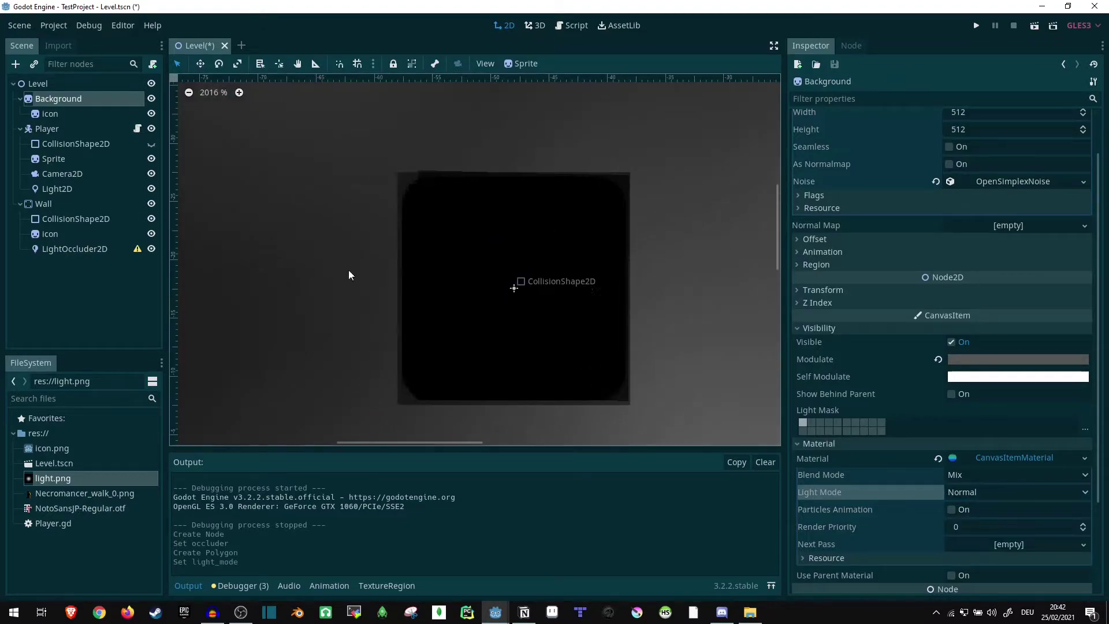
- Move three corner points of the LightOccluder2D polygon onto the exact corners of the square wall block
left_click(65, 249)
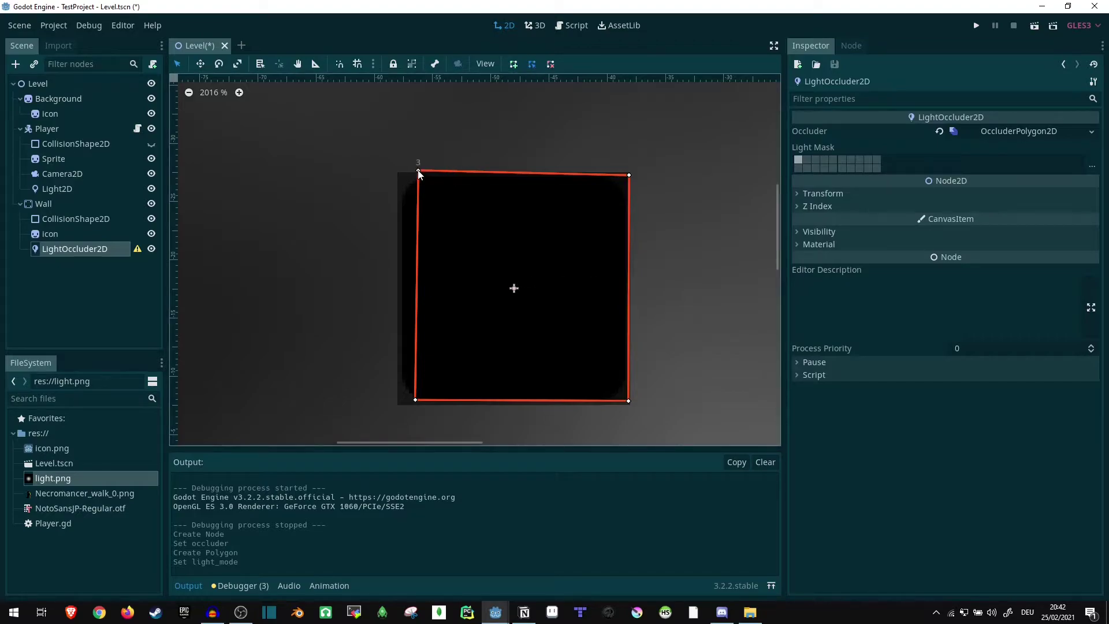
left_click_drag(419, 172, 400, 174)
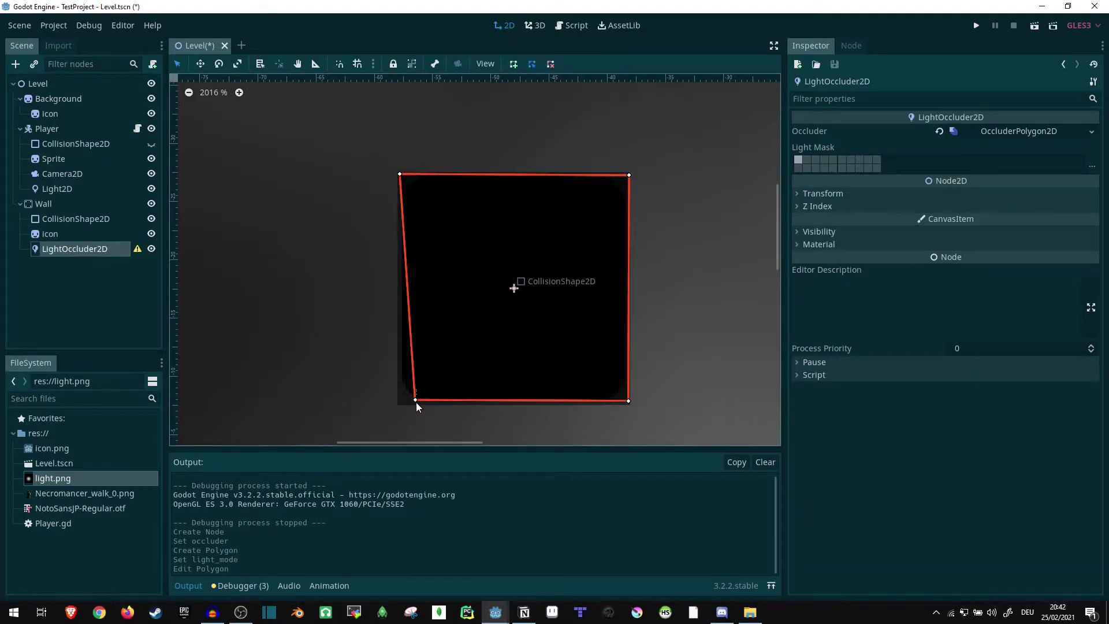
left_click_drag(414, 403, 400, 403)
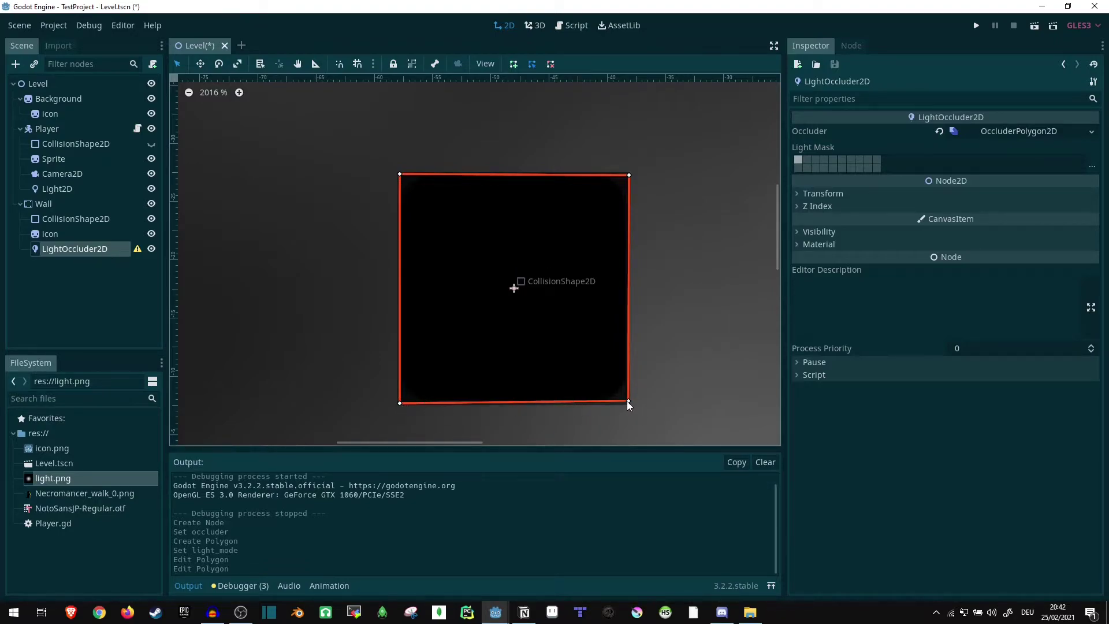
left_click_drag(628, 401, 629, 405)
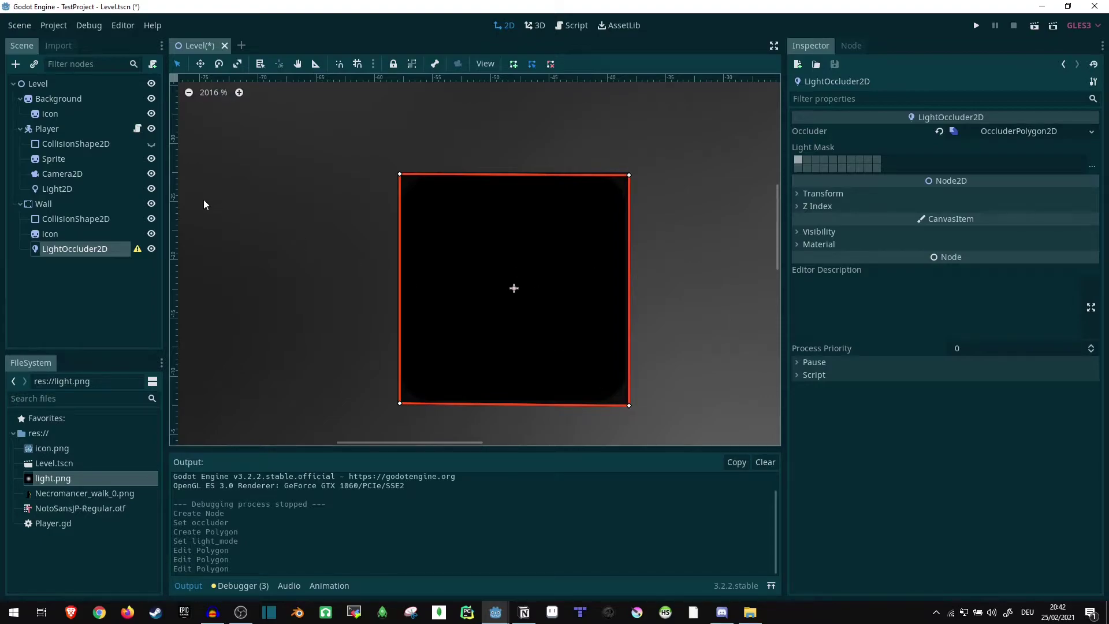
- Hide the Wall's icon sprite, save the scene, and read the configuration warning on the LightOccluder2D node
left_click(152, 235)
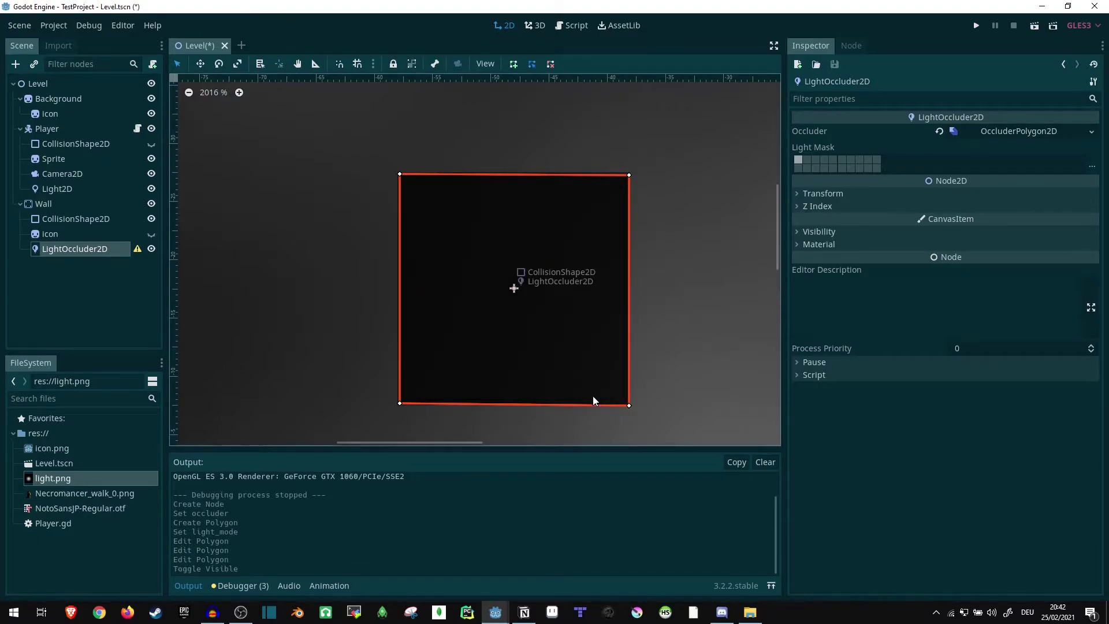
scroll(520, 307, "down", 5)
scroll(435, 207, "down", 3)
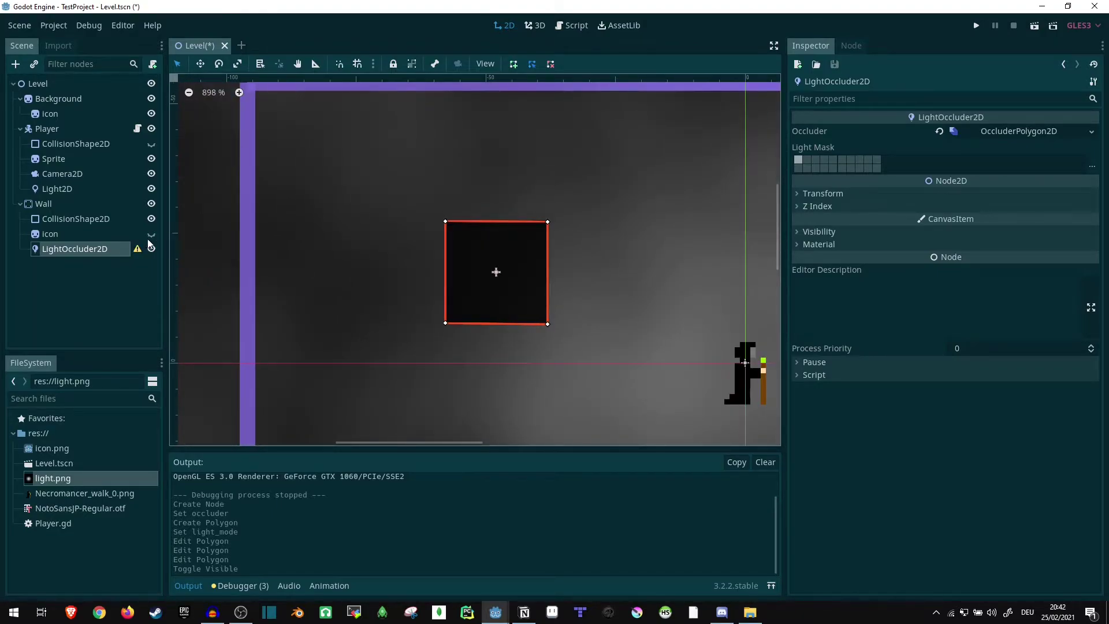
mouse_move(141, 255)
key("ctrl+s")
left_click(93, 233)
left_click(116, 249)
mouse_move(142, 256)
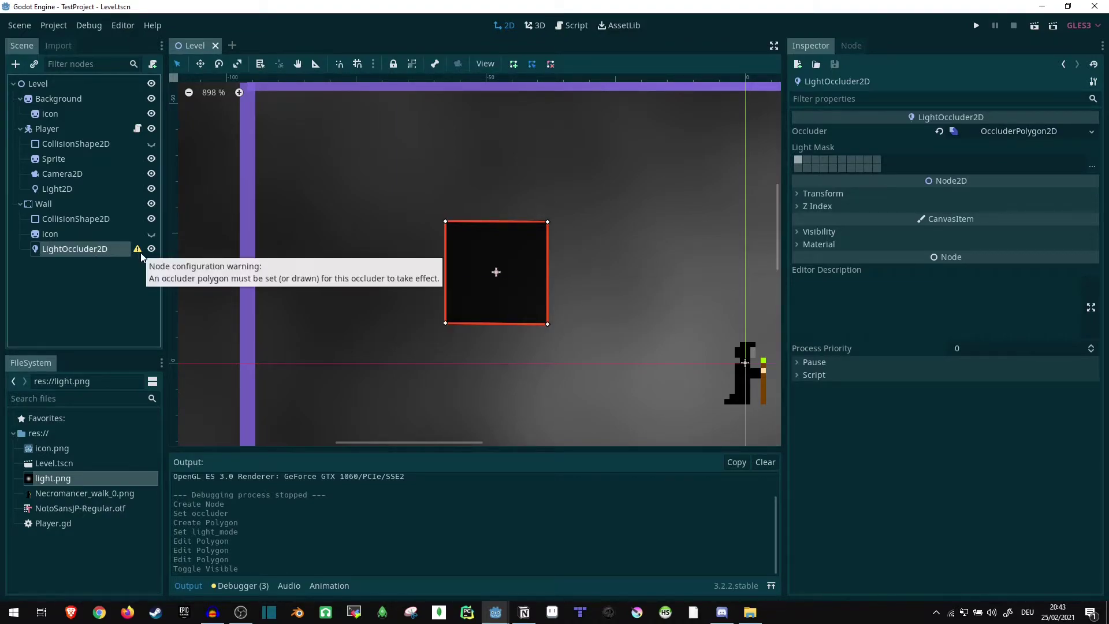
- Enable shadows on the Player's Light2D and inspect the shadow cast by the wall block
left_click(65, 130)
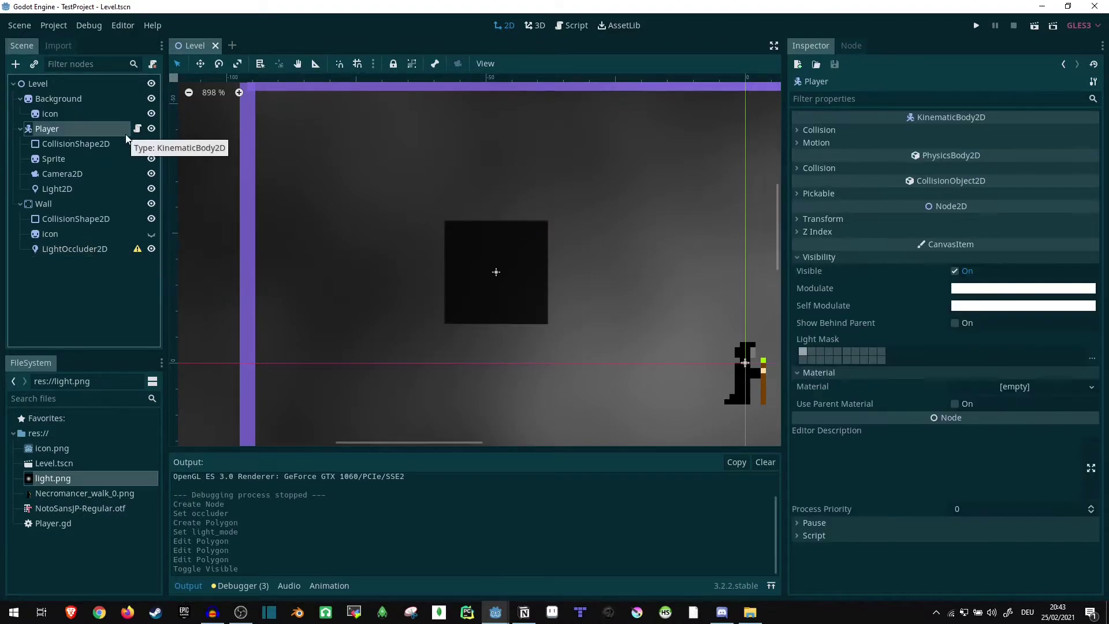
left_click(65, 191)
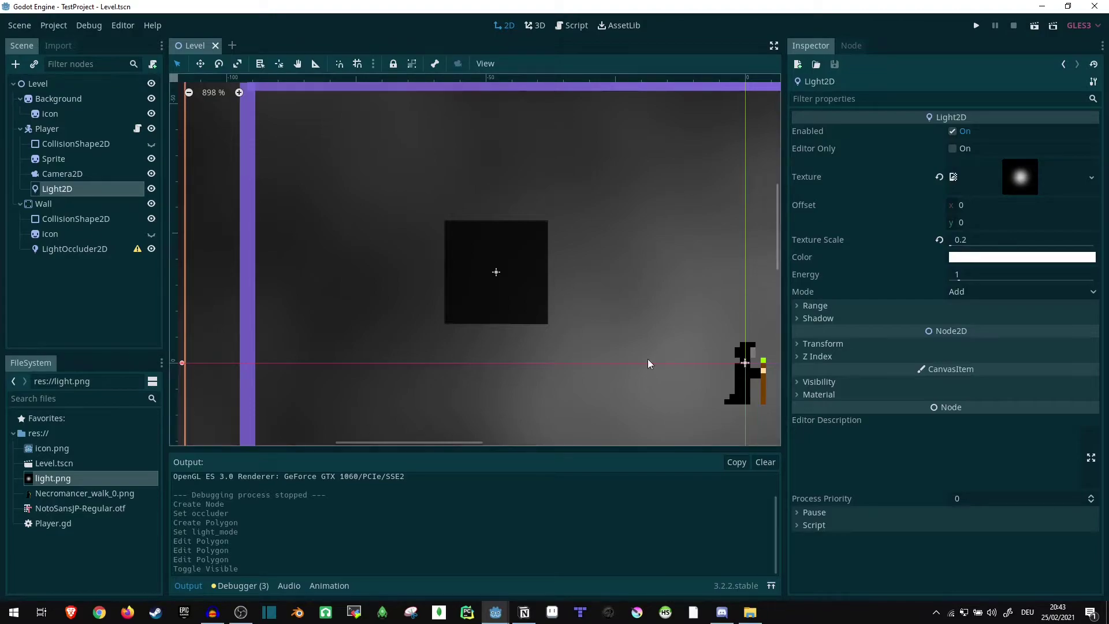
left_click(821, 321)
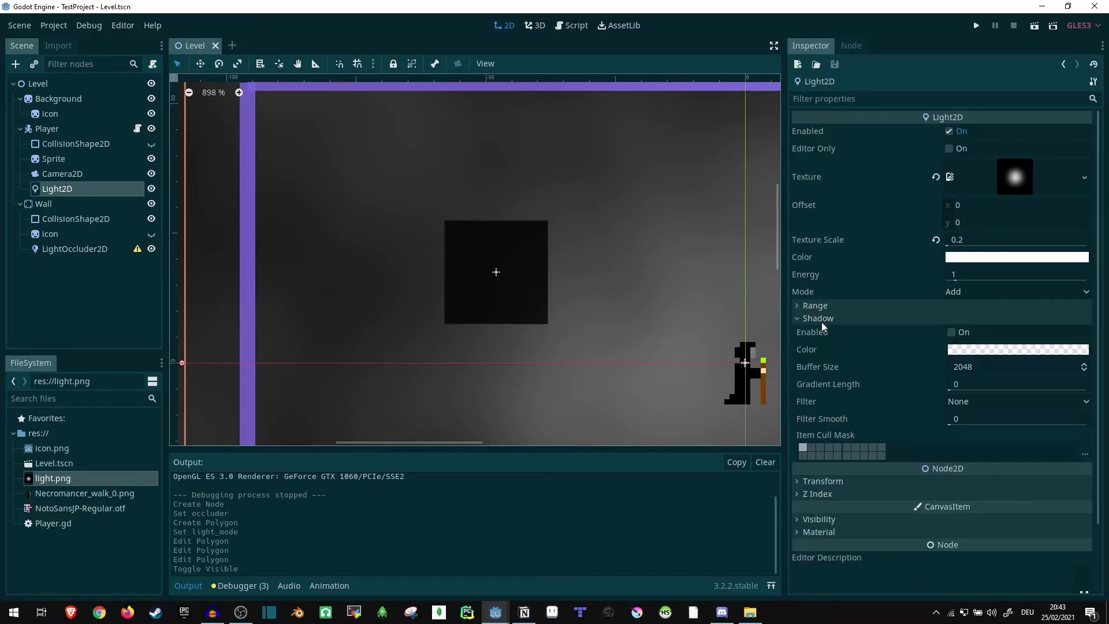
left_click(951, 333)
scroll(543, 293, "down", 2)
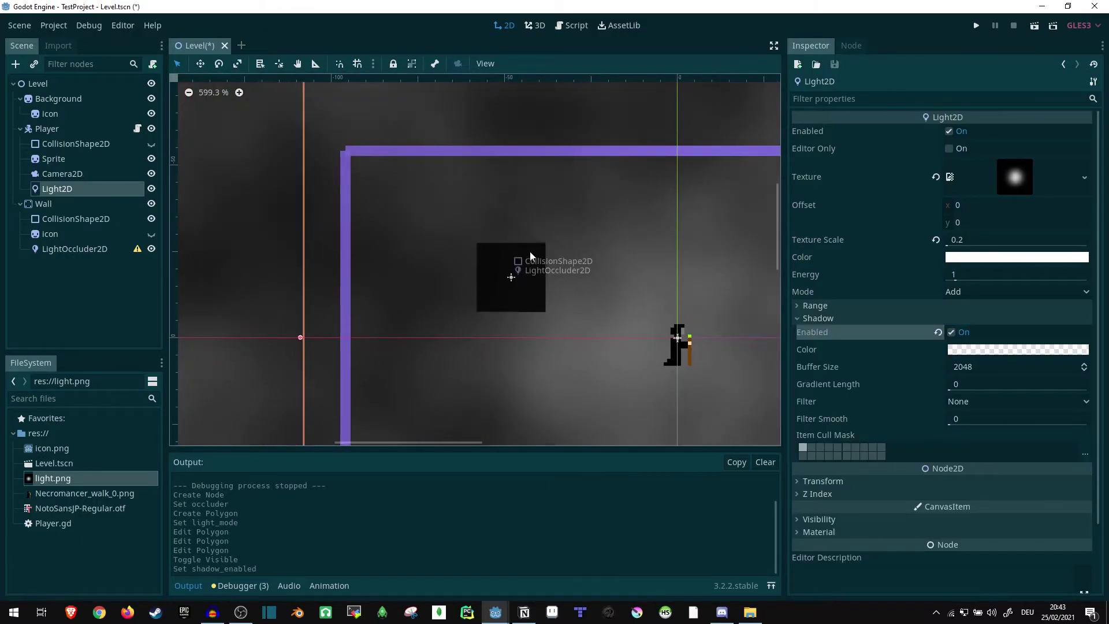
scroll(527, 252, "up", 1)
scroll(297, 250, "up", 1)
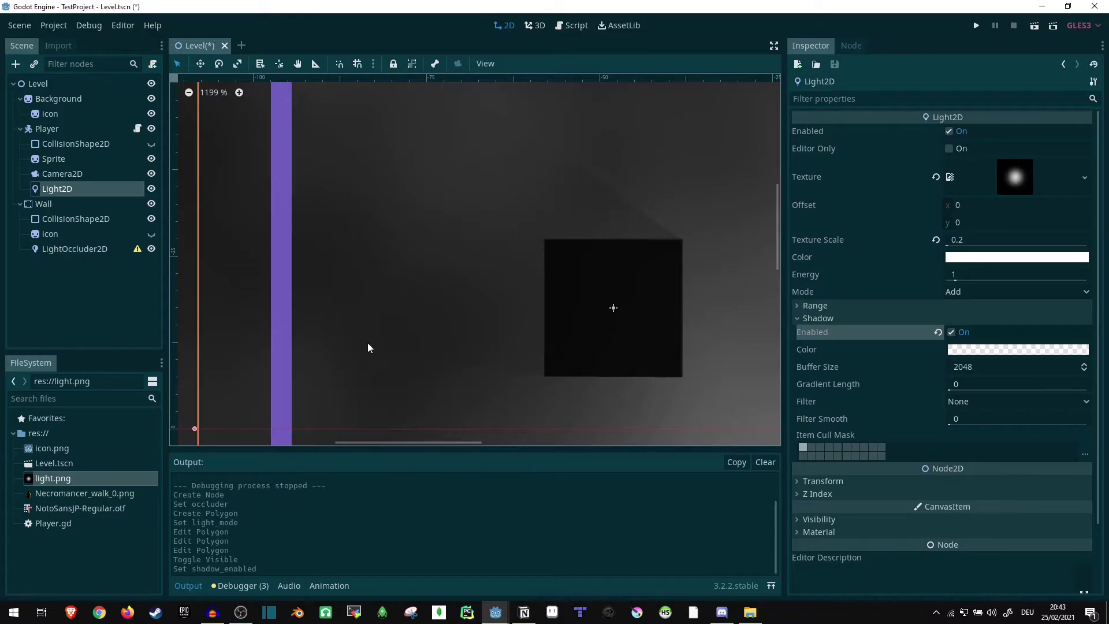
- Set the light mode of the Background's CanvasItemMaterial to Light Only
left_click(84, 100)
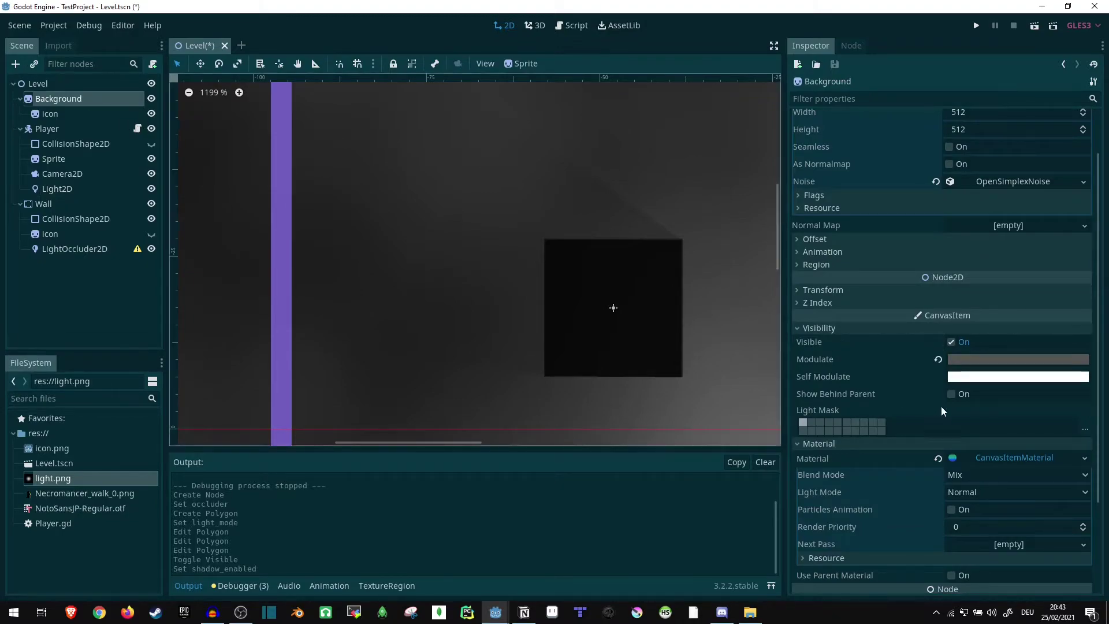
left_click(964, 493)
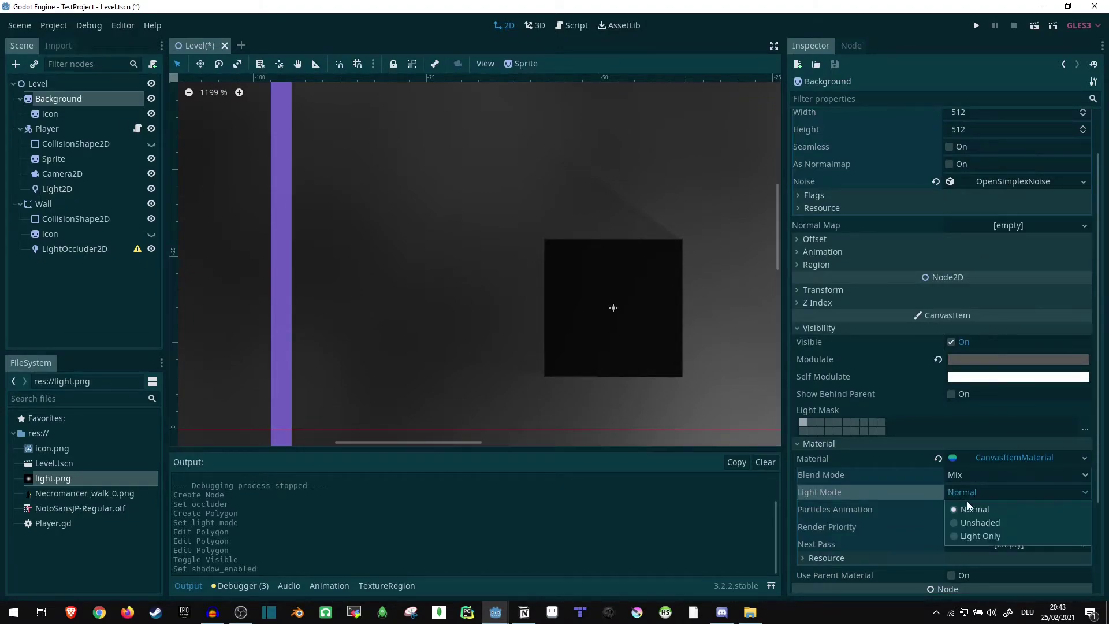
left_click(980, 536)
scroll(389, 262, "down", 5)
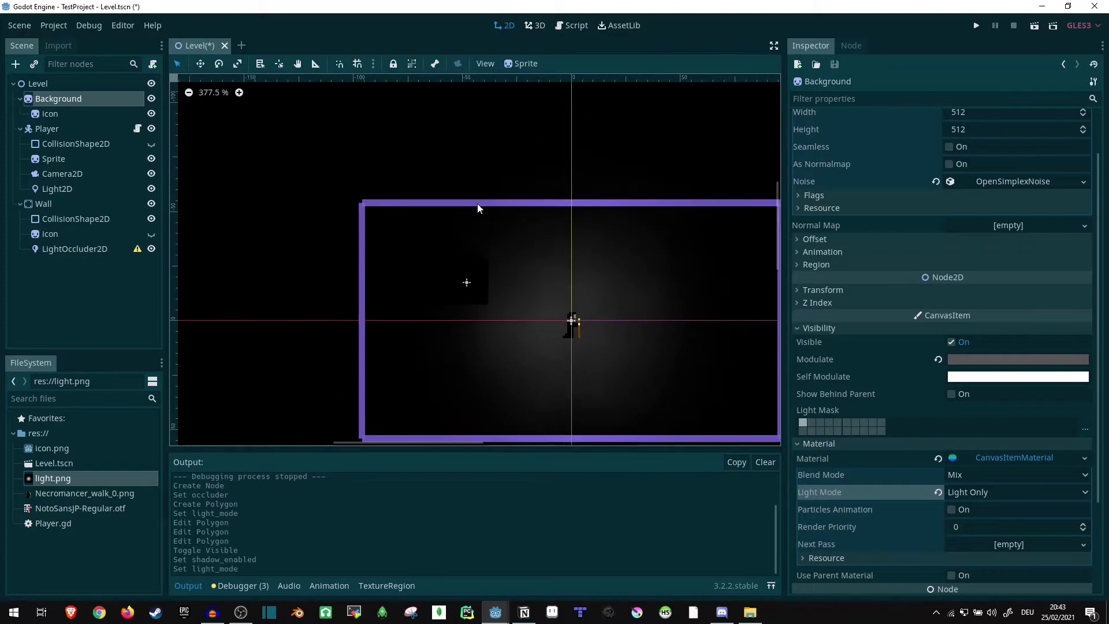
- Run the scene maximized, walk the player around all sides of the wall to check its cast shadows, and close the game
left_click(1035, 25)
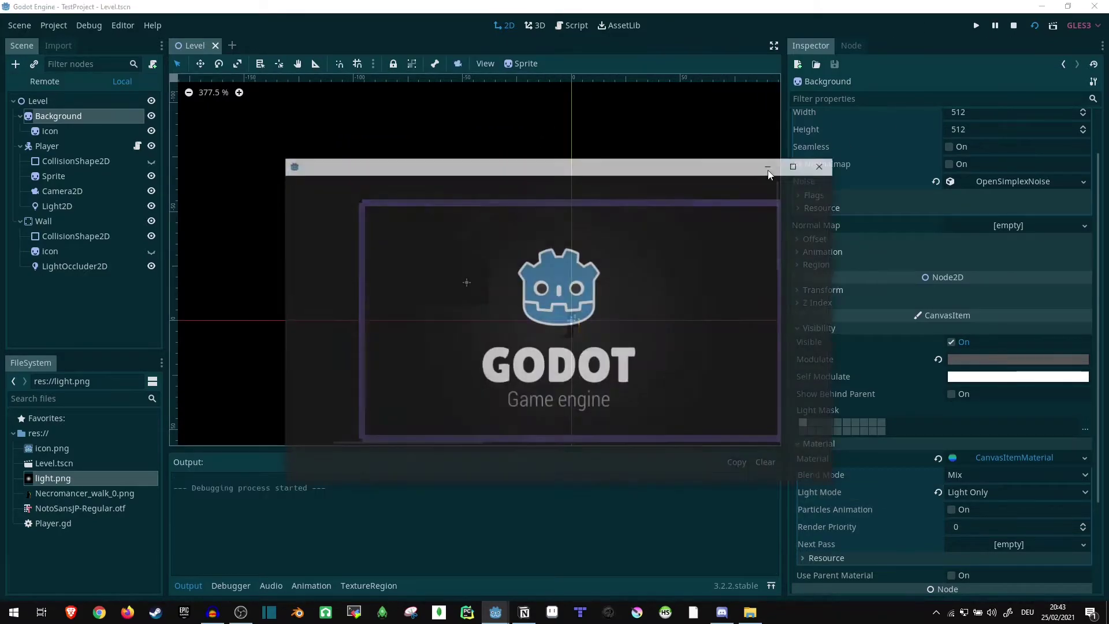
left_click(796, 167)
key("Left")
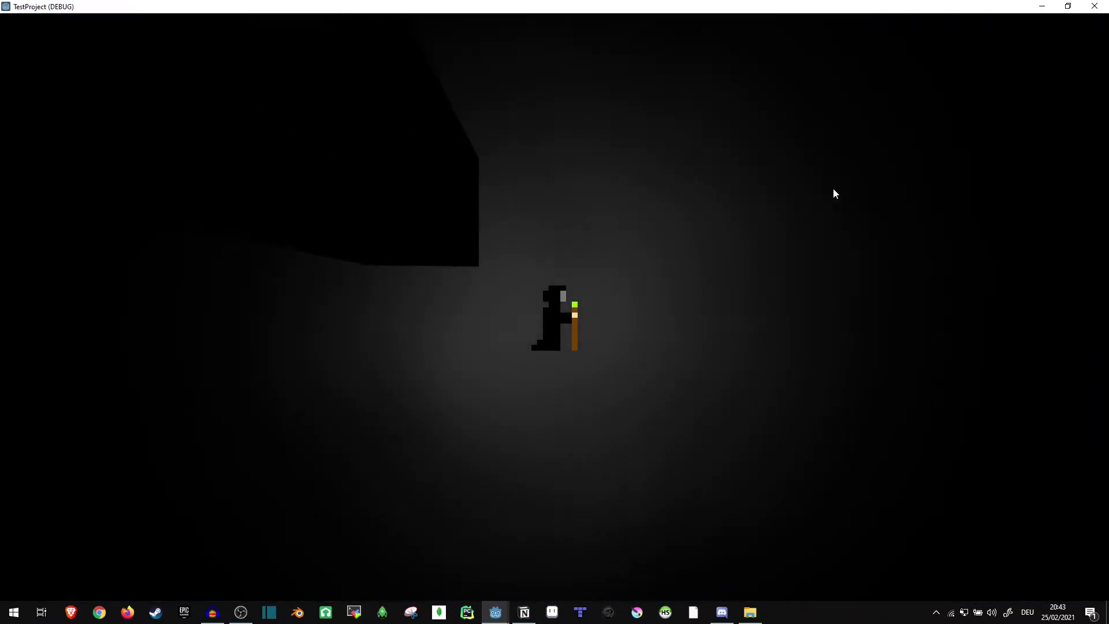
key("Up")
key("Left")
key("Up")
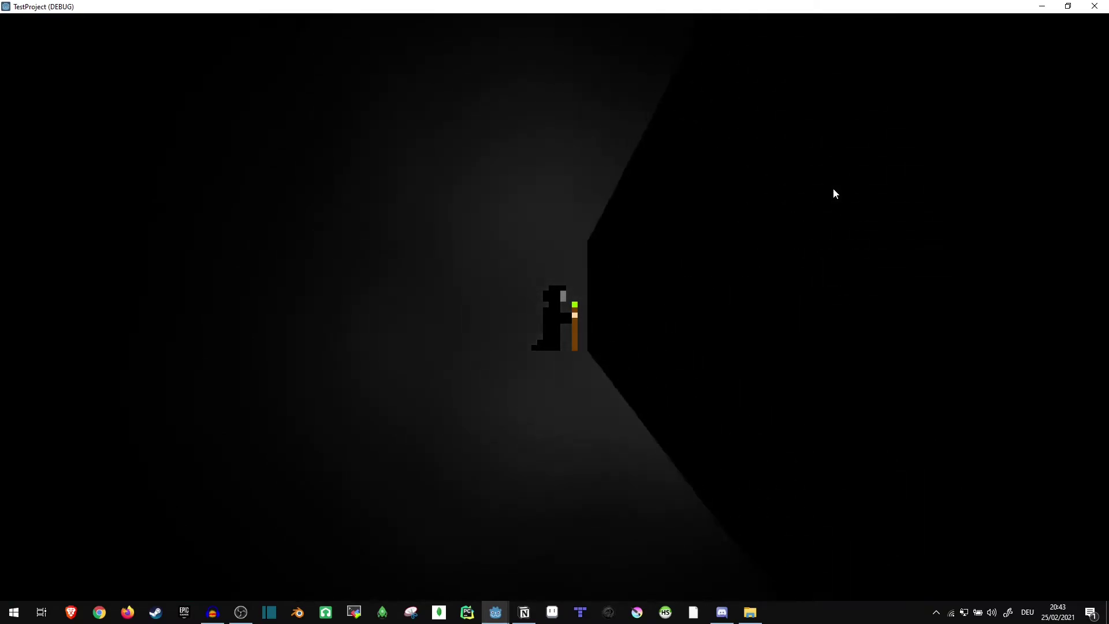
key("Right")
key("Down")
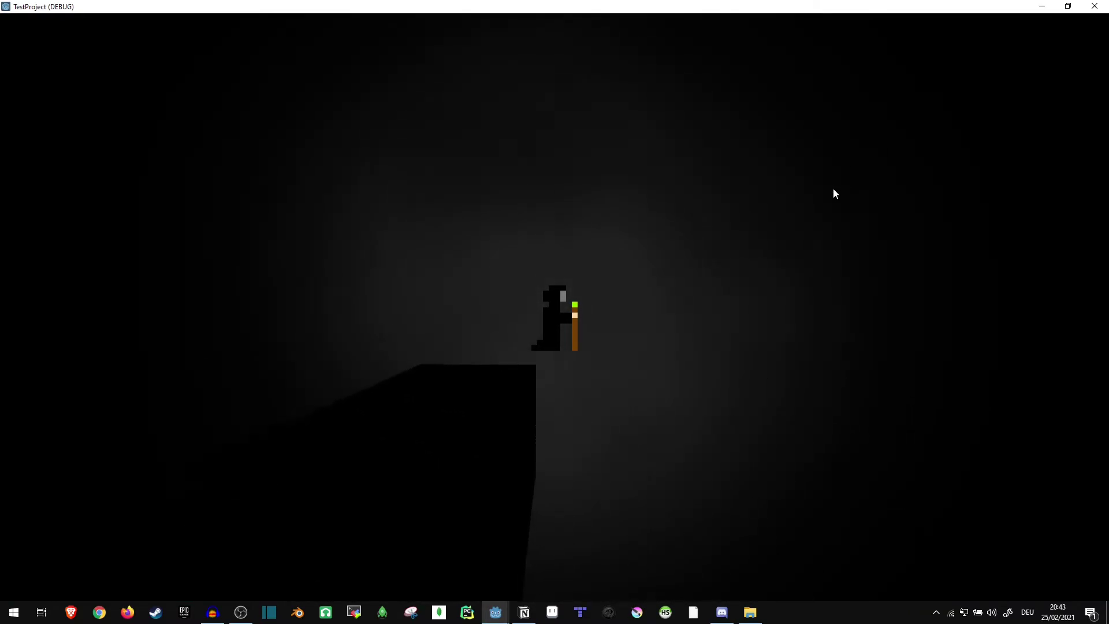
key("Right")
key("Left")
key("Up")
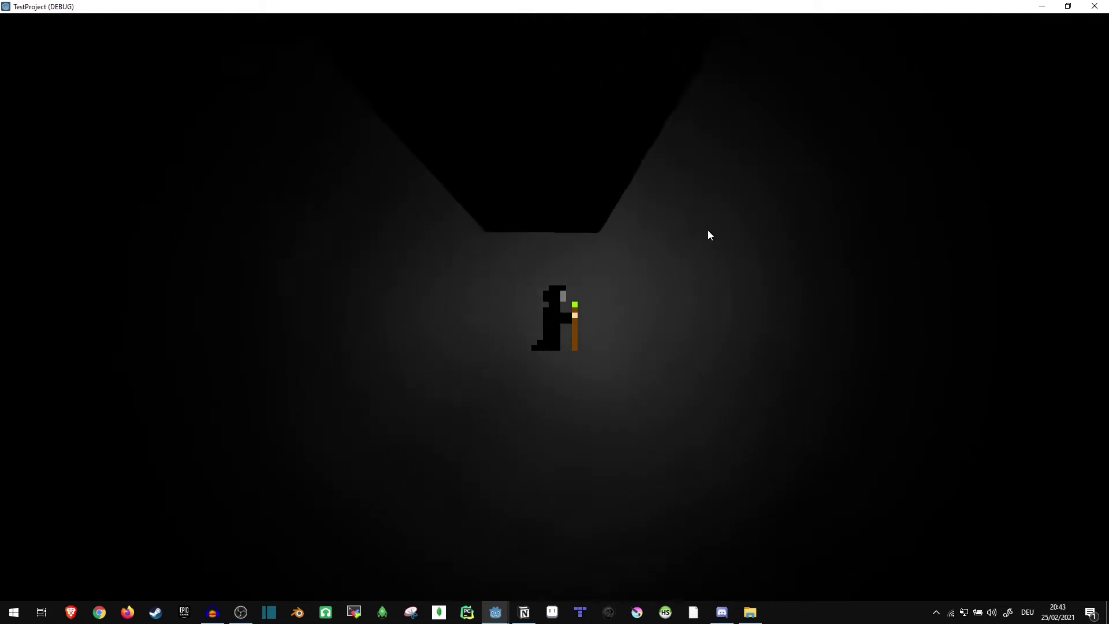
key("Right")
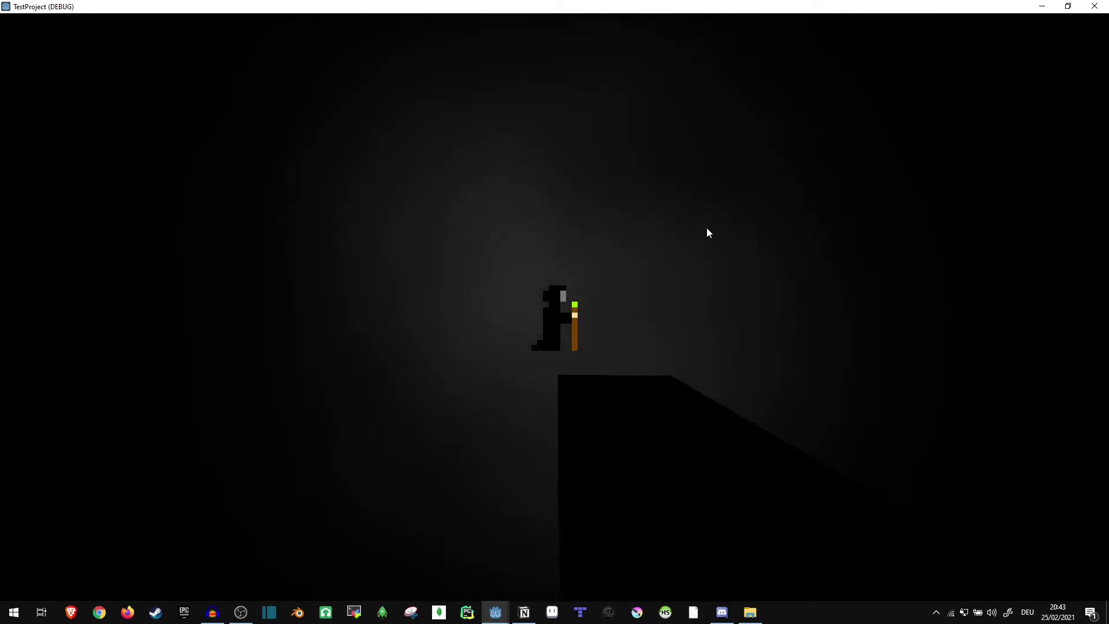
key("Down")
key("Left")
key("Left")
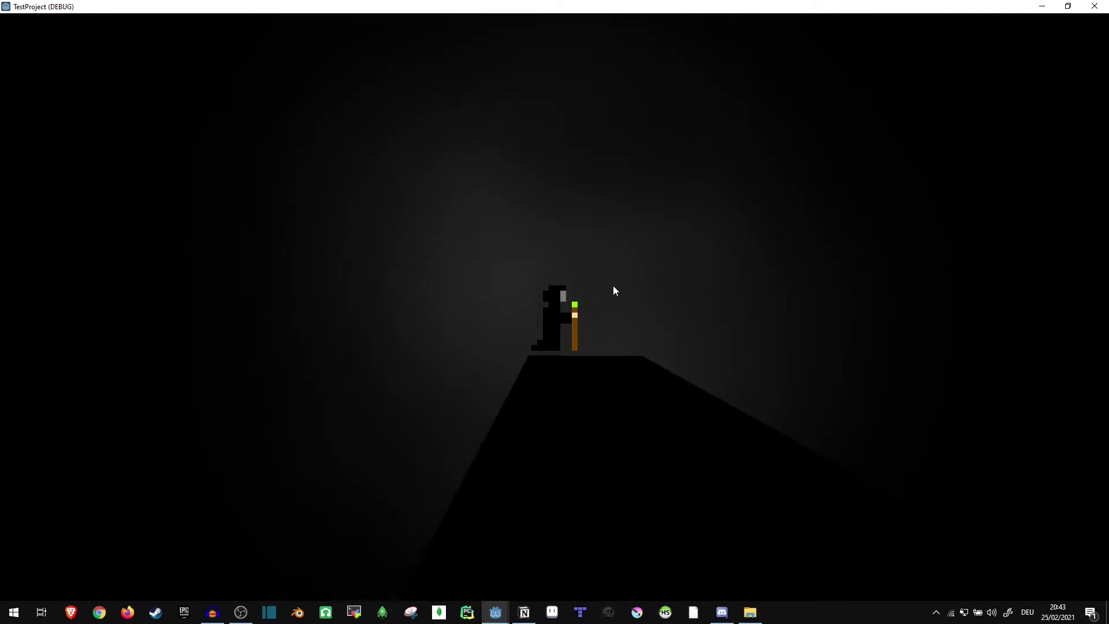
key("Right")
key("Down")
key("Down")
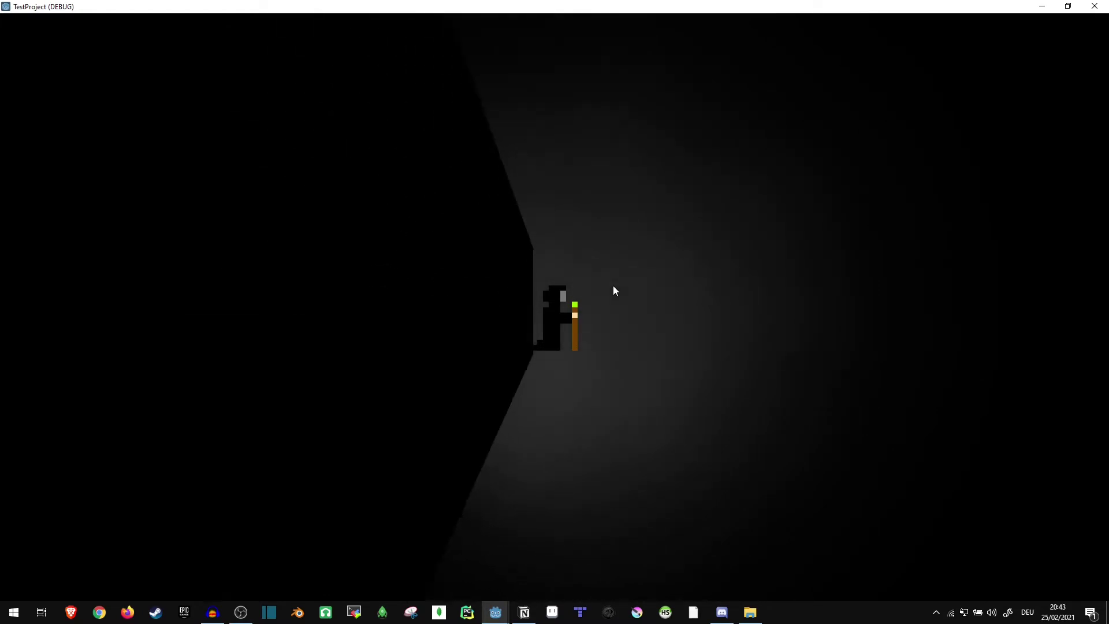
key("Up")
key("Down")
key("Up")
key("Up")
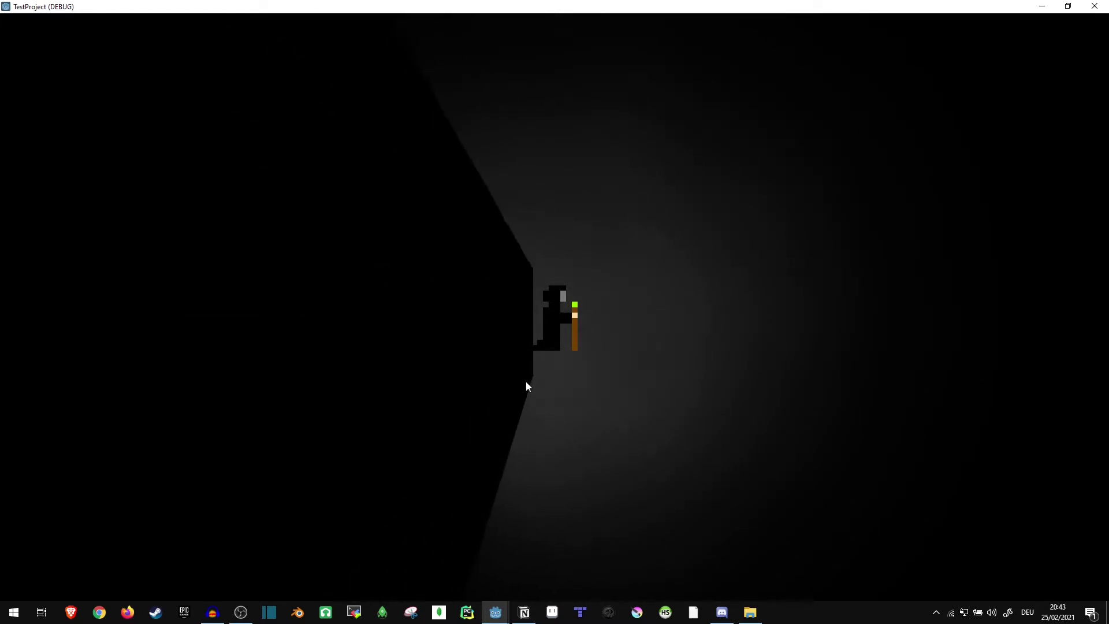
key("Left")
key("Left")
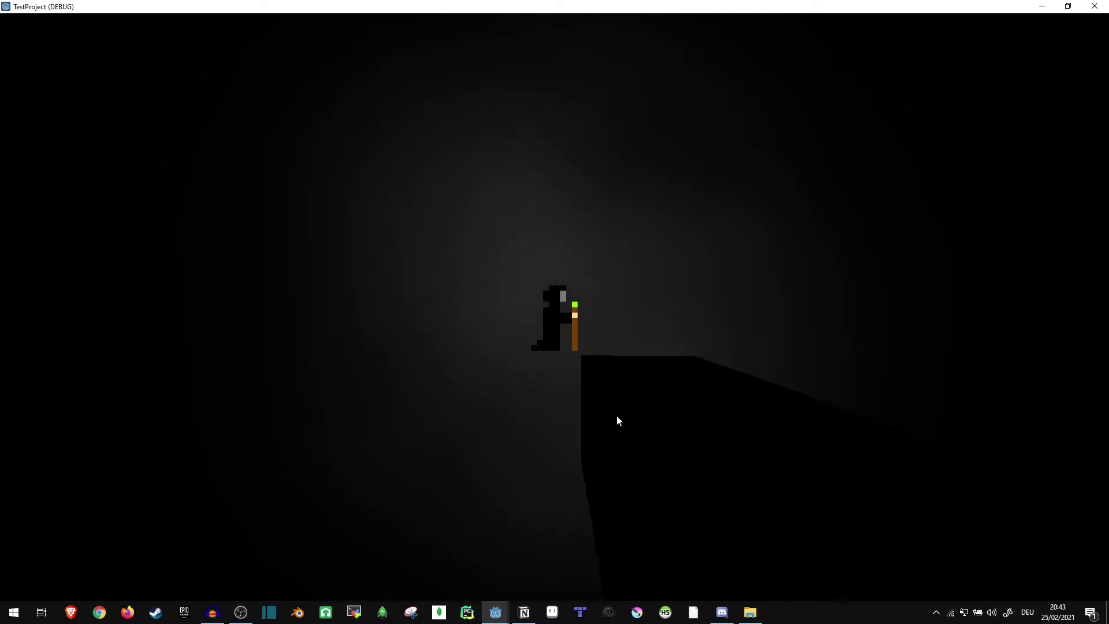
key("Down")
key("Left")
key("Right")
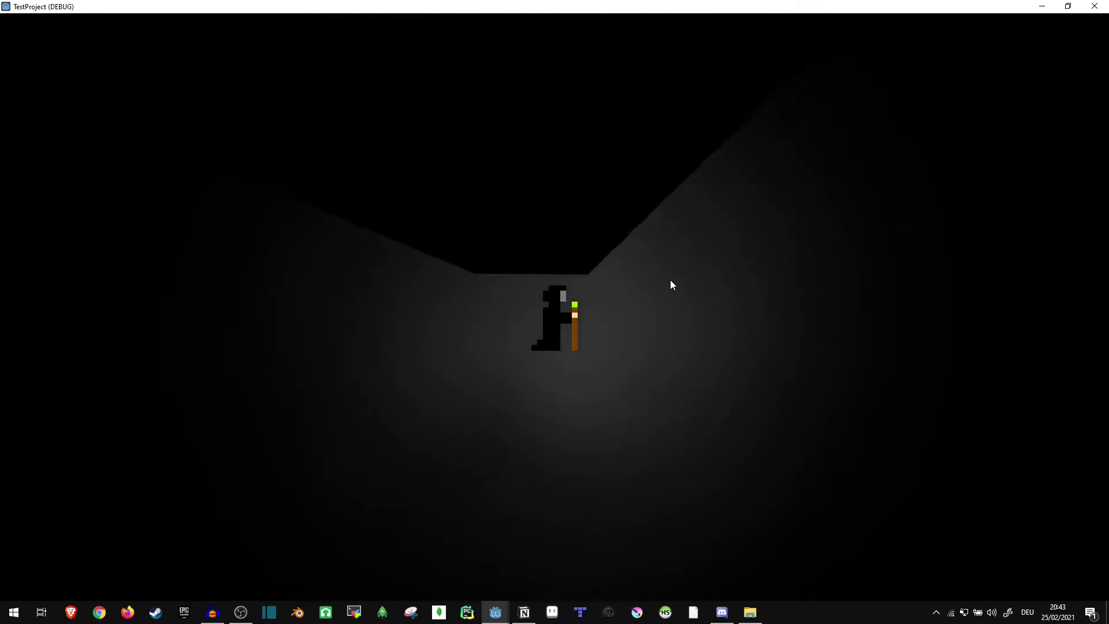
key("Up")
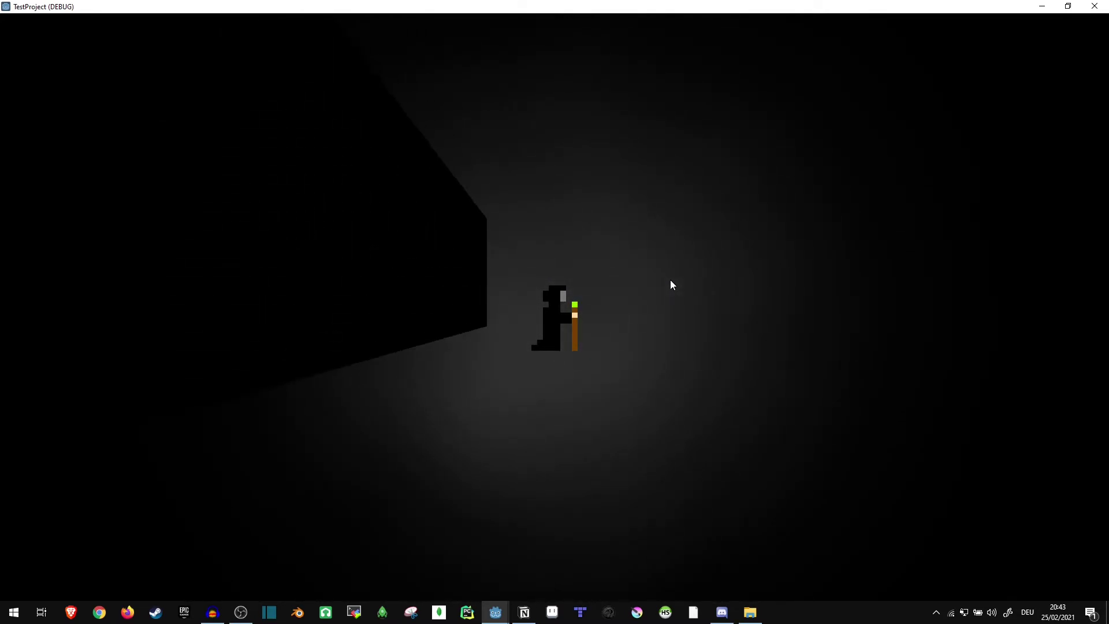
key("Up")
key("Left")
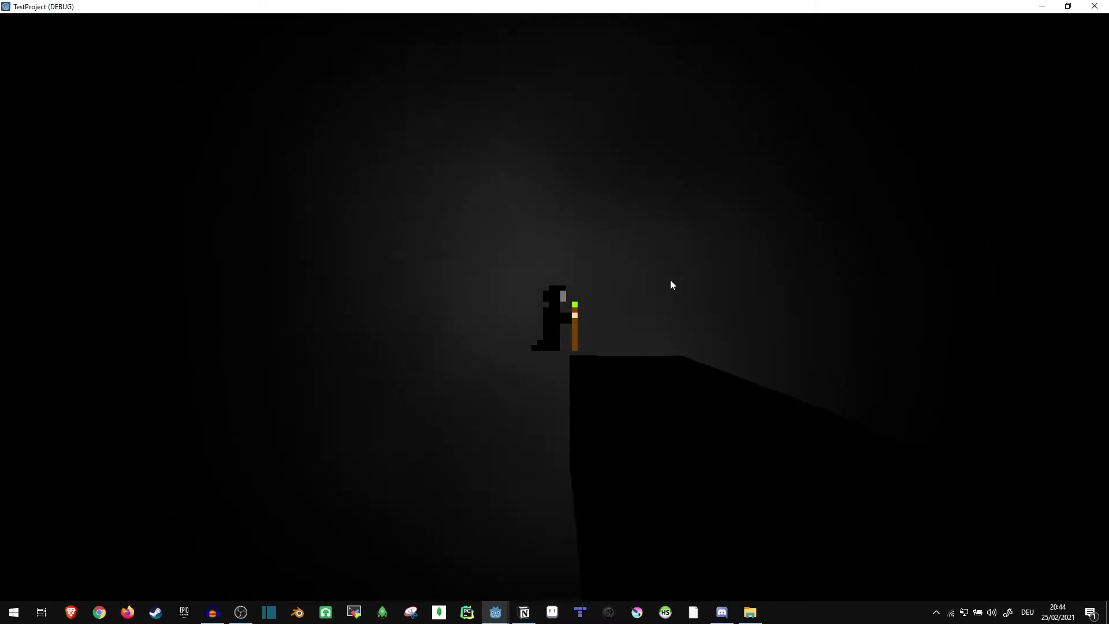
key("s")
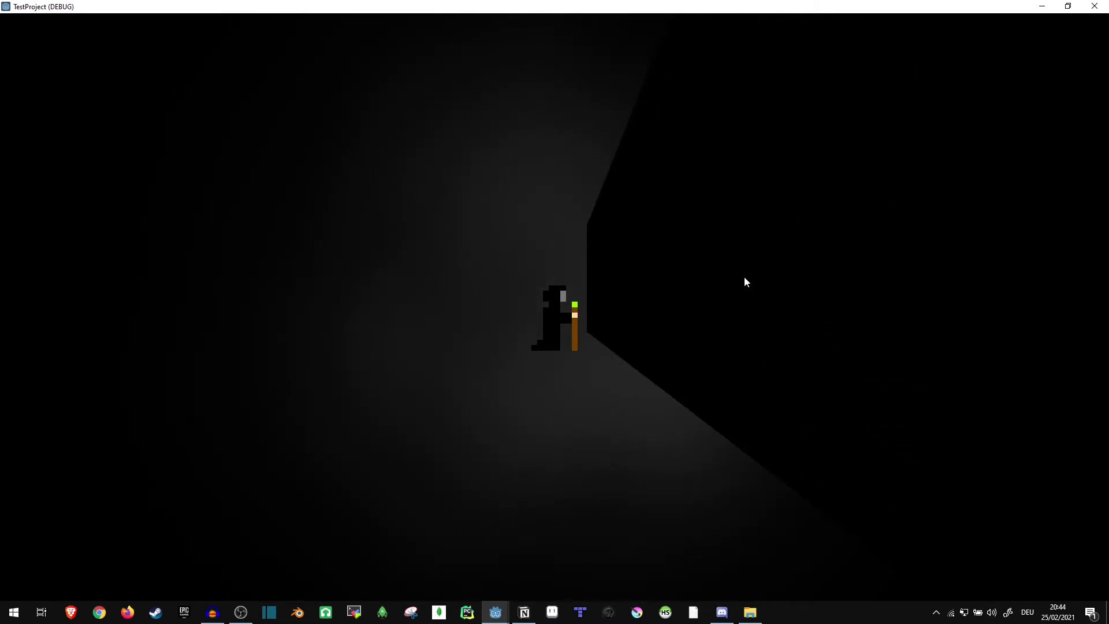
key("d")
key("w")
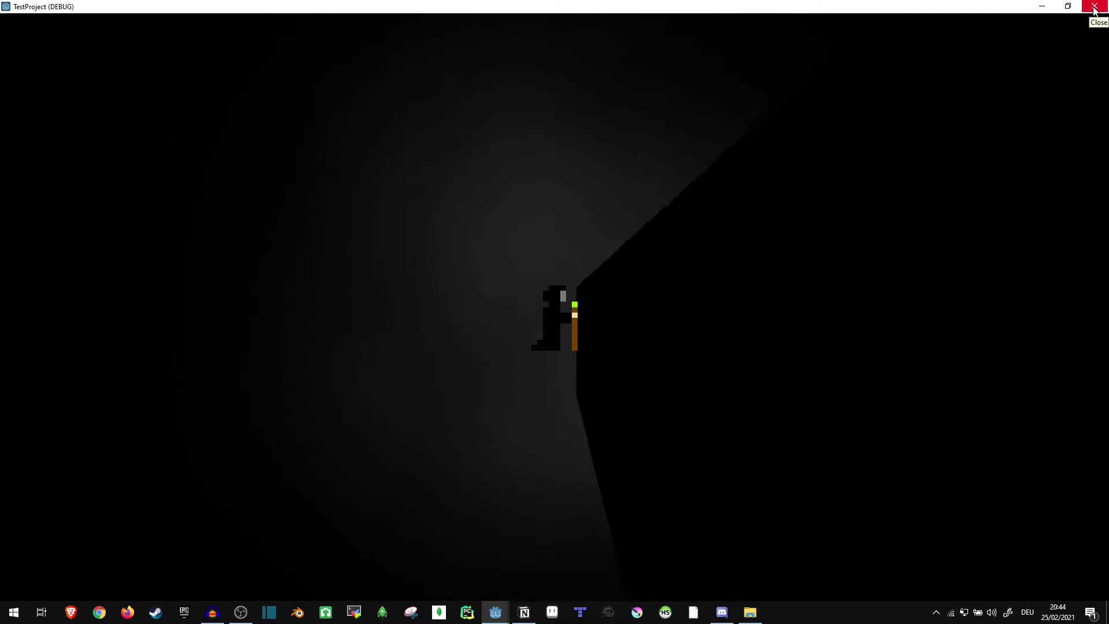
key("d")
key("s")
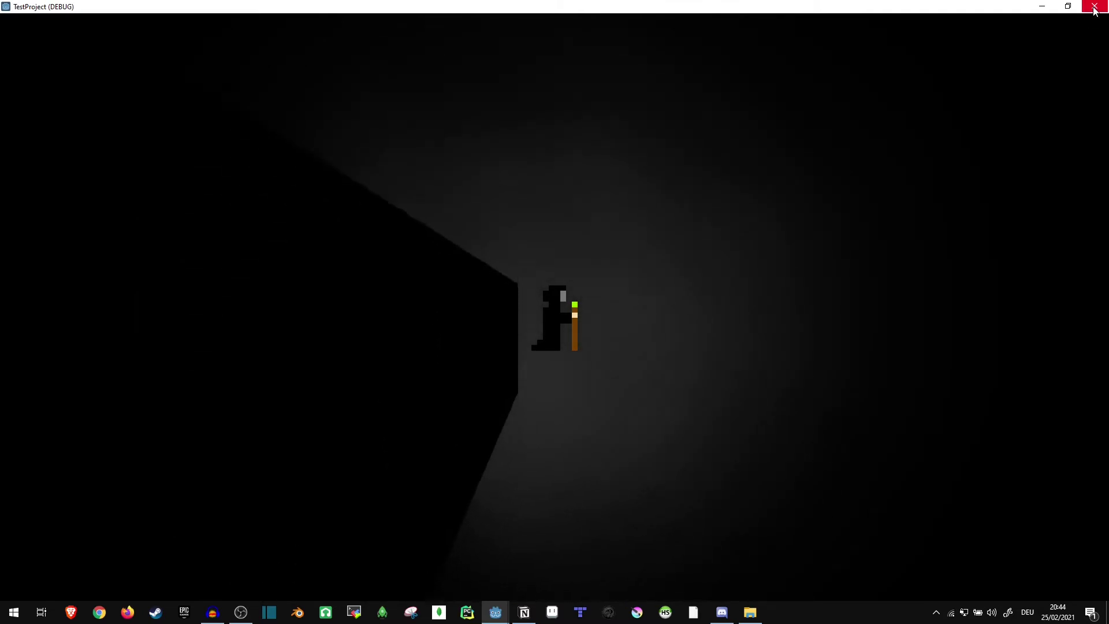
key("d")
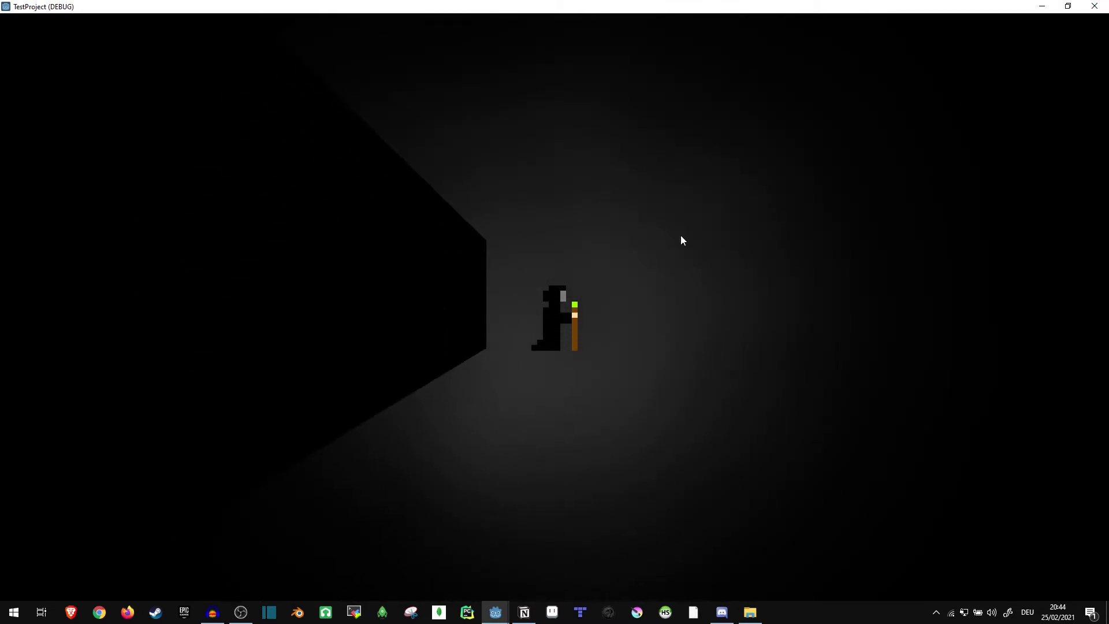
left_click(1095, 6)
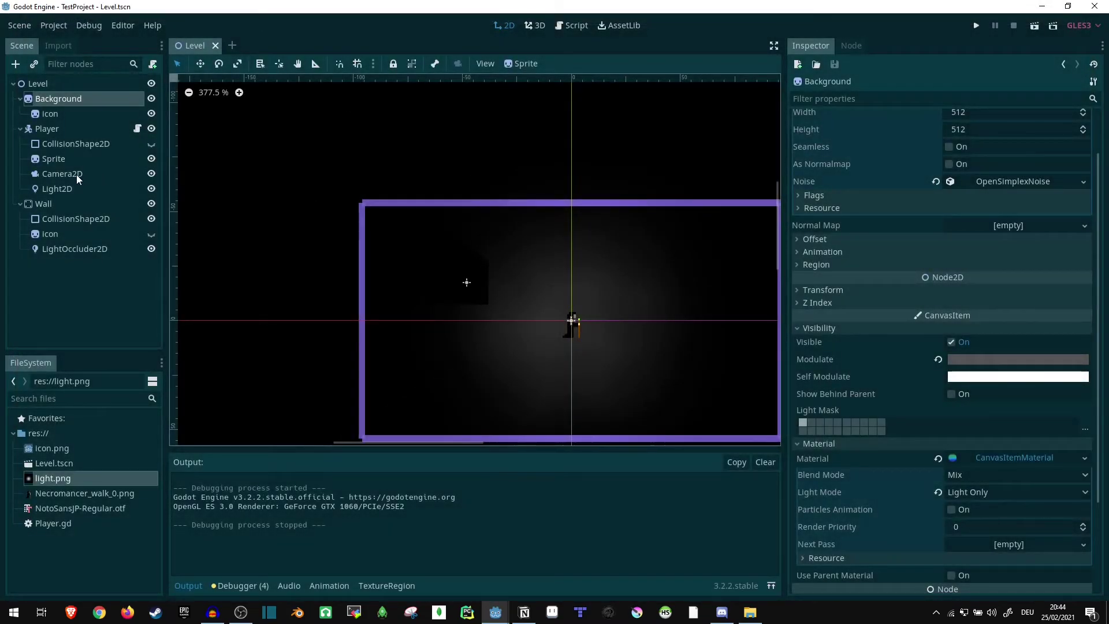
- Check the Player Sprite's light mask, run the game, walk the player around the wall to inspect its shadows, and close the game
left_click(64, 158)
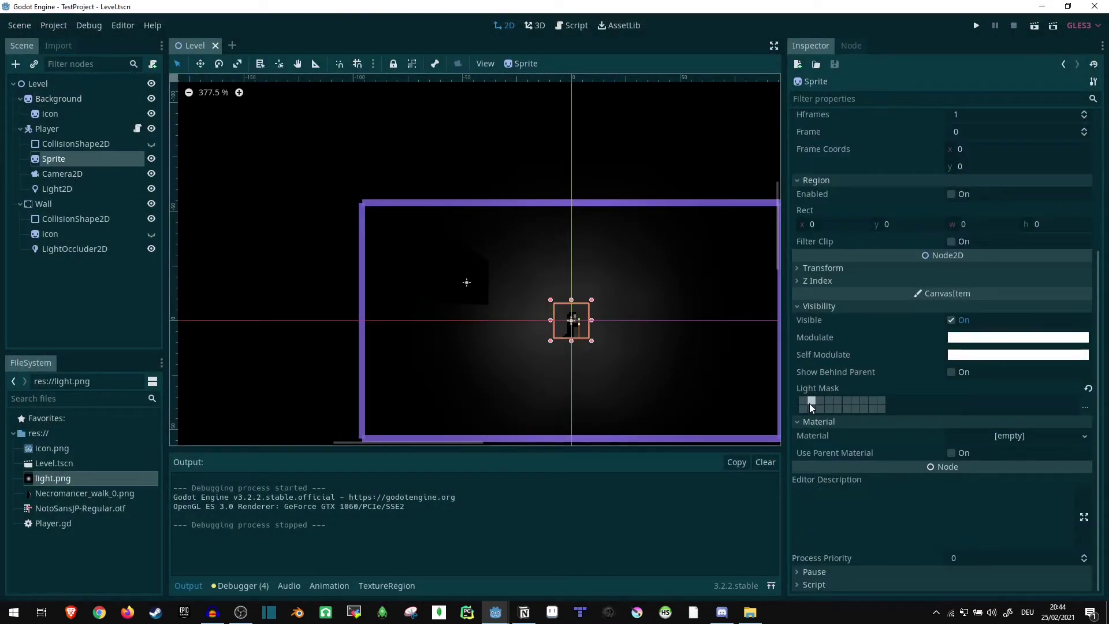
key("F5")
key("Left")
key("Up")
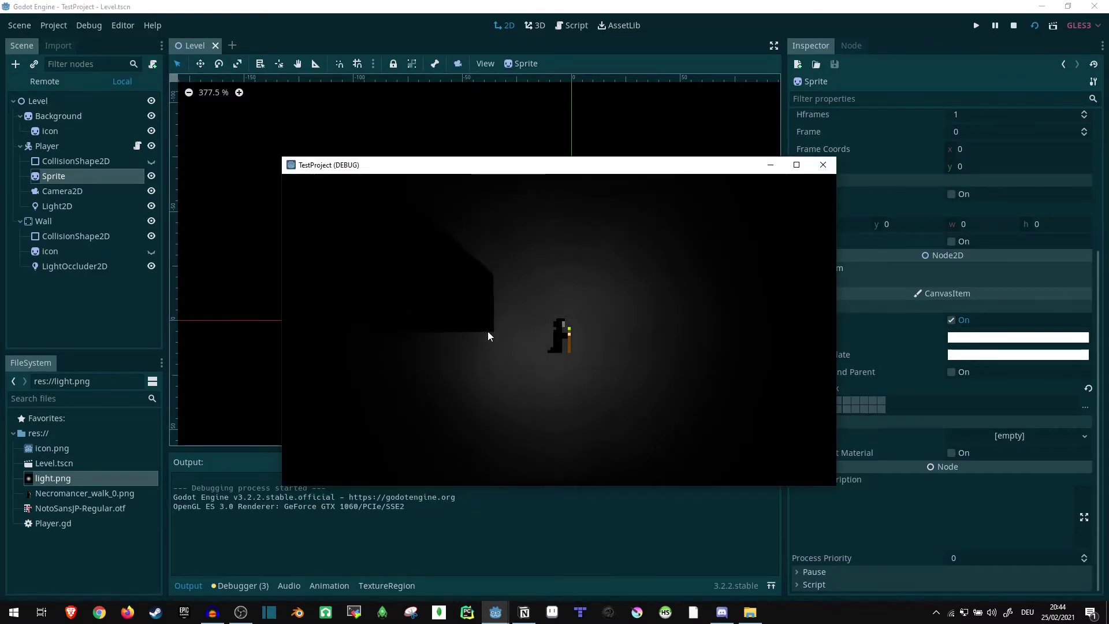
key("Down")
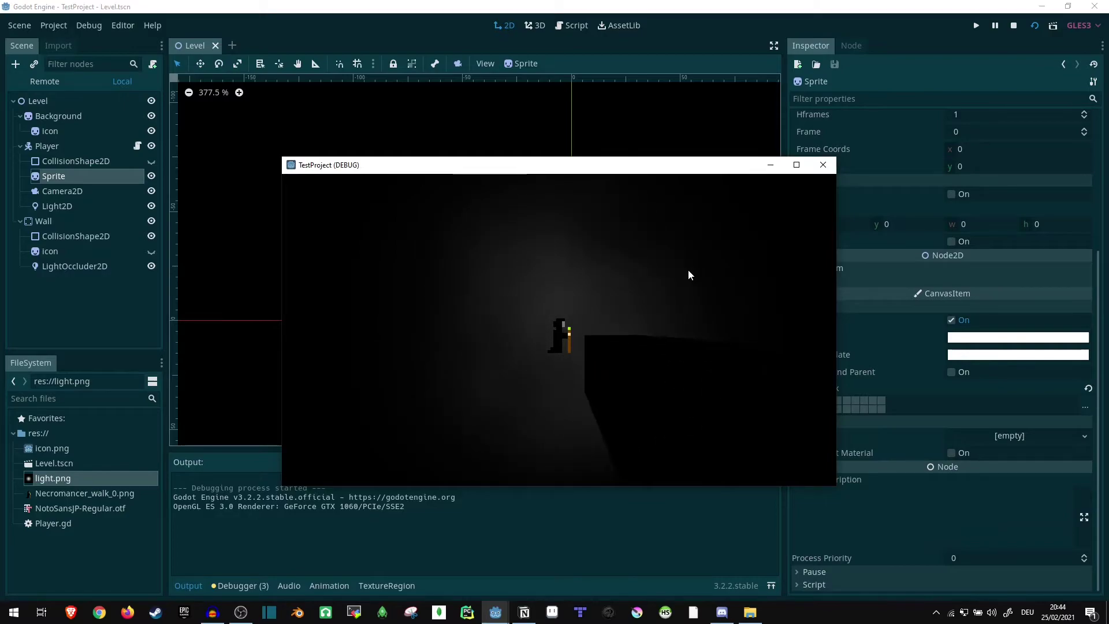
key("Right")
key("Up")
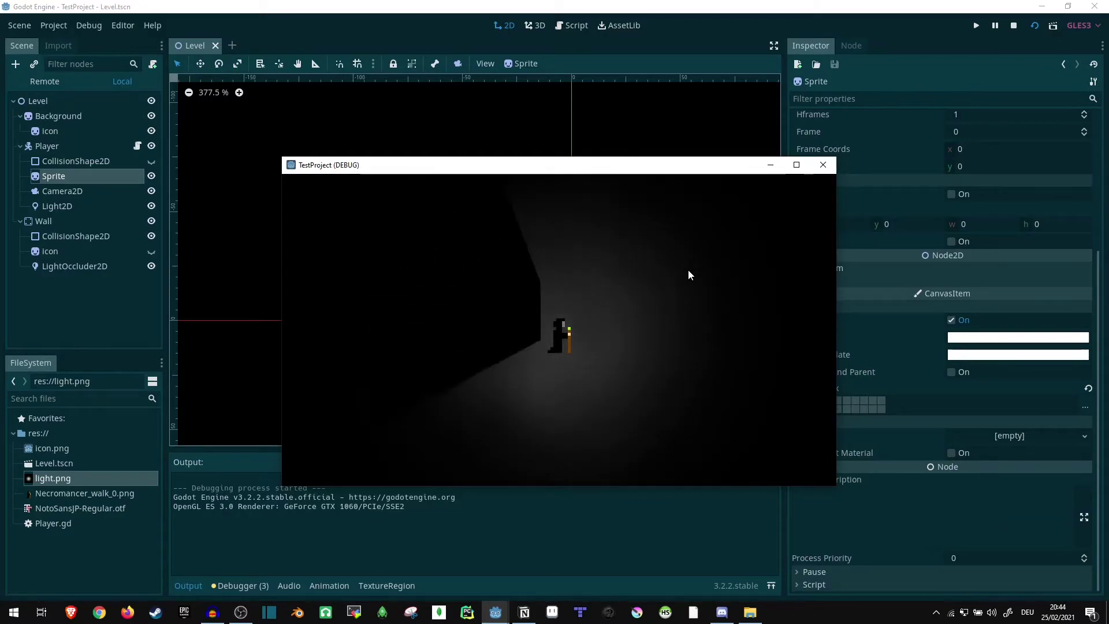
key("Left")
key("Down")
key("Right")
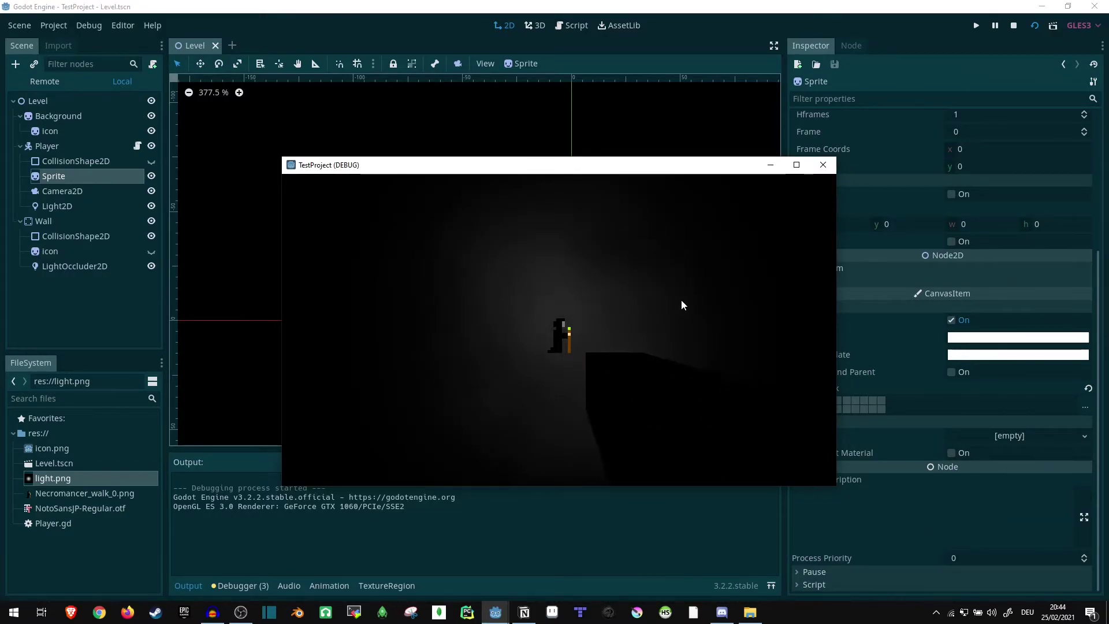
key("Up")
key("Left")
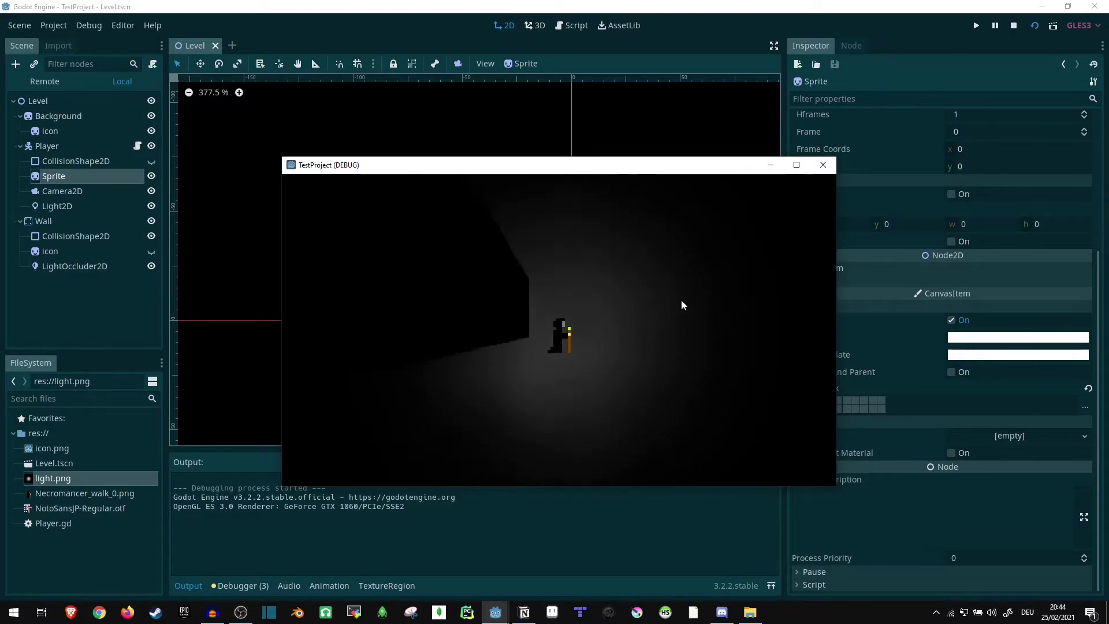
key("Down")
key("Left")
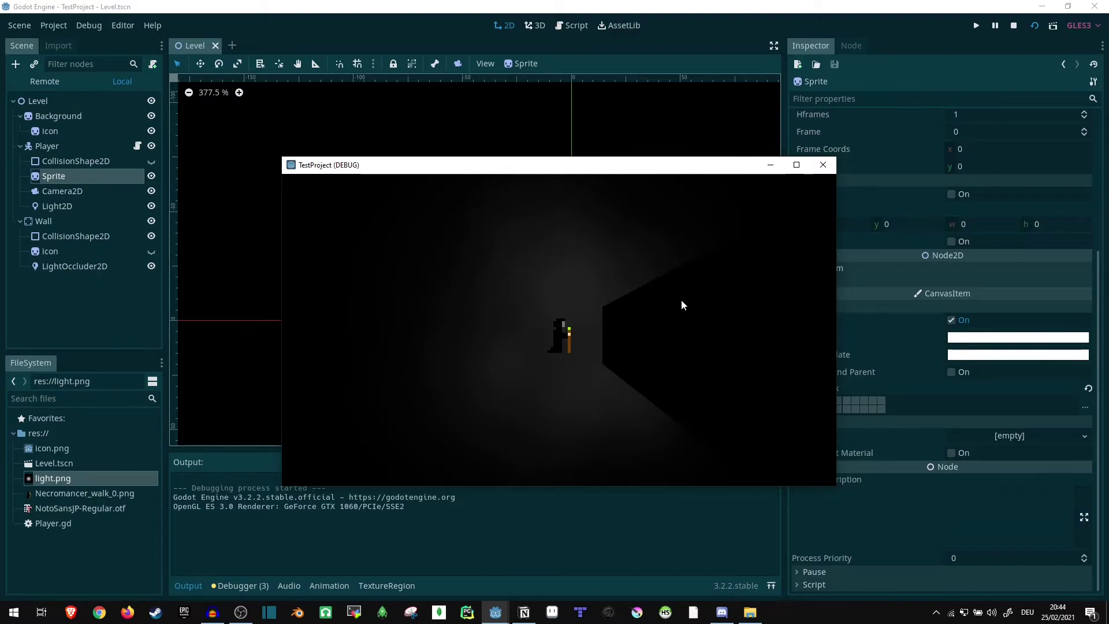
key("Down")
key("Right")
left_click(822, 165)
- Duplicate the Wall node and move the copy below the original, to the lower left of the player inside the purple frame
left_click(71, 251)
scroll(335, 172, "down", 4)
left_click(44, 203)
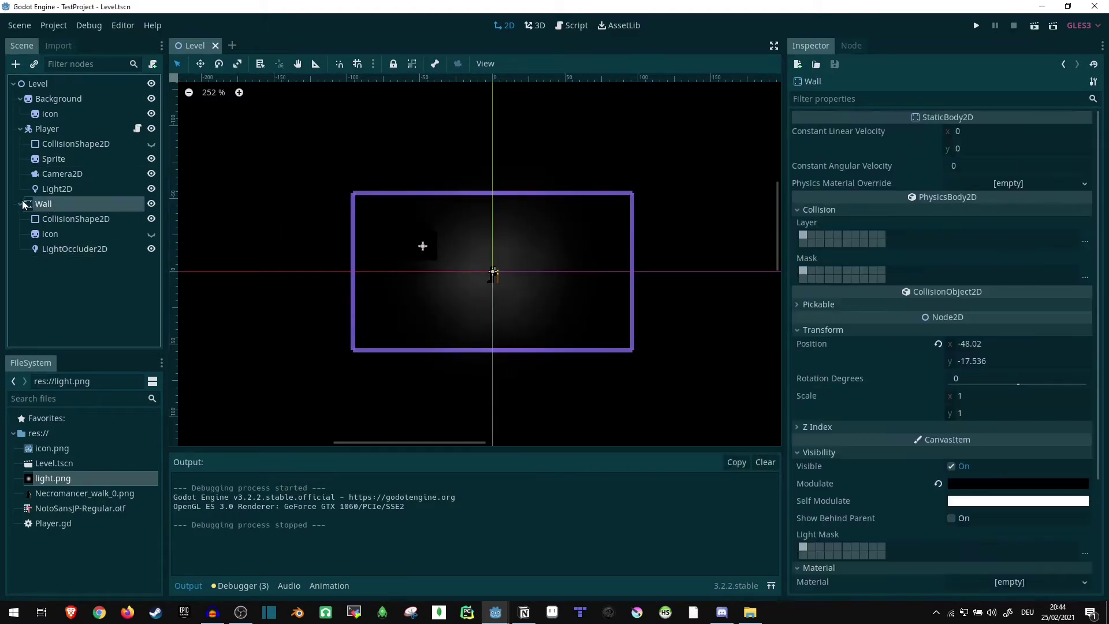
key("Left")
key("ctrl+d")
left_click_drag(456, 159, 486, 196)
key("ctrl+z")
left_click(44, 203)
left_click(46, 218)
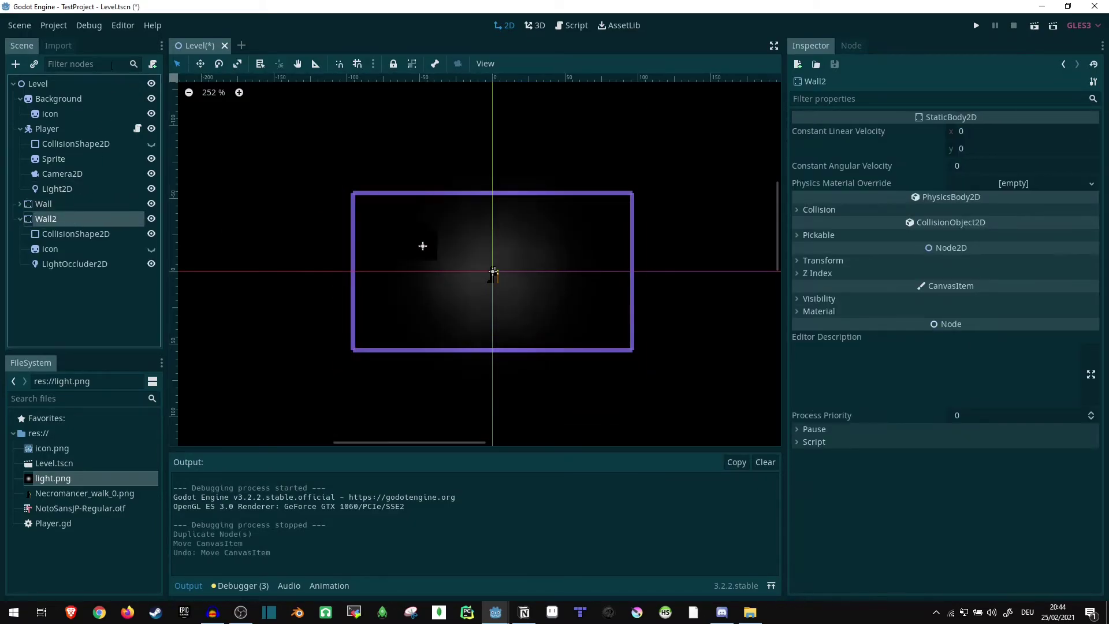
key("w")
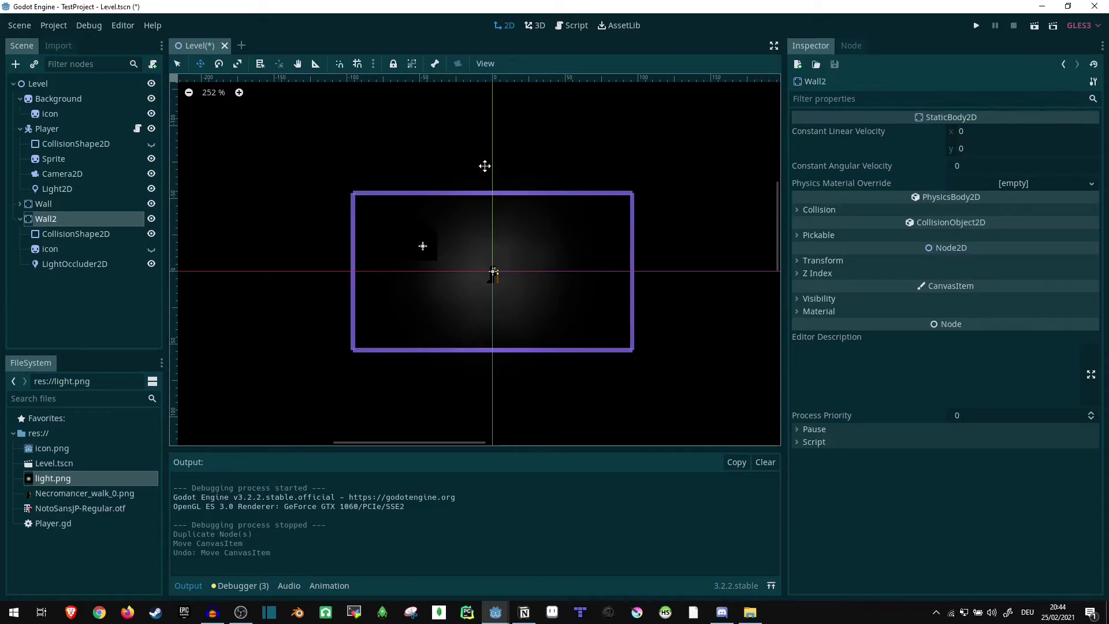
left_click_drag(485, 166, 511, 225)
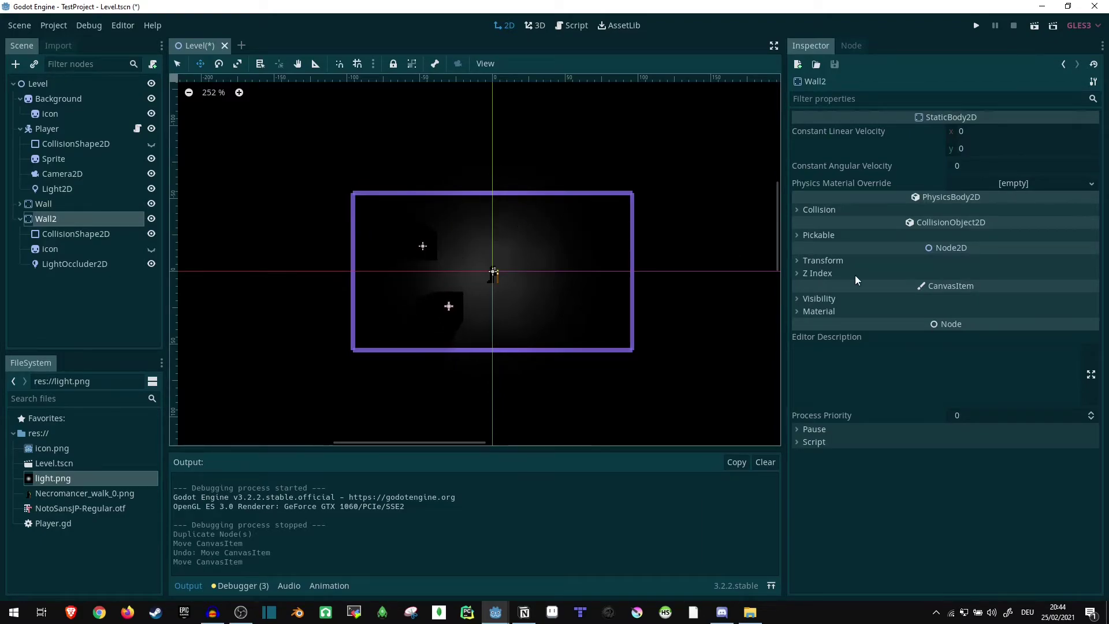
- Set the duplicated wall's scale to 0.3 in both x and y
left_click(822, 260)
left_click(994, 326)
type("0.3")
key("Return")
key("Tab")
type("0.3")
key("Return")
- Duplicate the small wall seven times and spread the copies around the player inside the purple frame
scroll(456, 351, "up", 10)
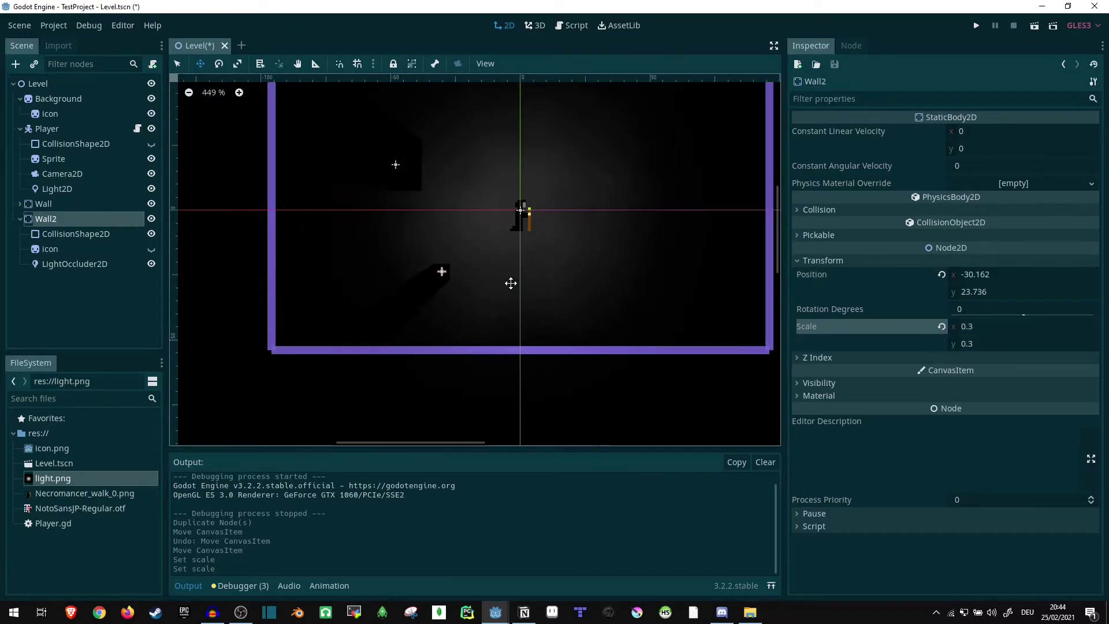
key("ctrl+d")
left_click_drag(537, 215, 633, 282)
key("ctrl+d")
key("ctrl+d")
key("ctrl+d")
key("ctrl+d")
key("ctrl+d")
left_click_drag(644, 216, 572, 209)
key("ctrl+d")
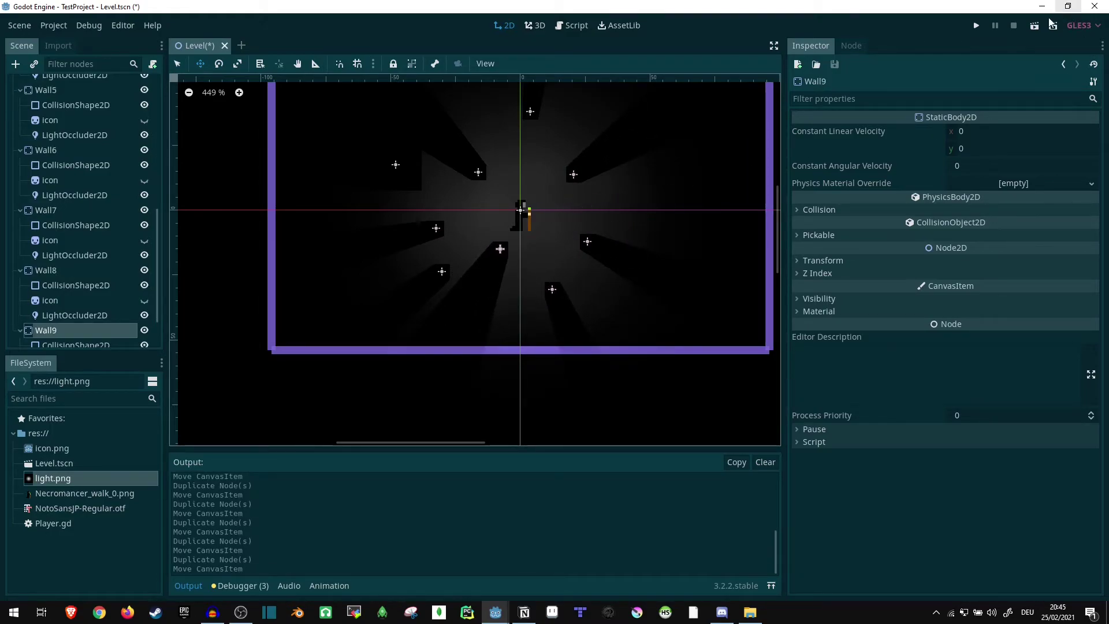
- Run the scene, walk the player between the small walls and over to the Godot icon to check the shadows, and close the game
left_click(1035, 26)
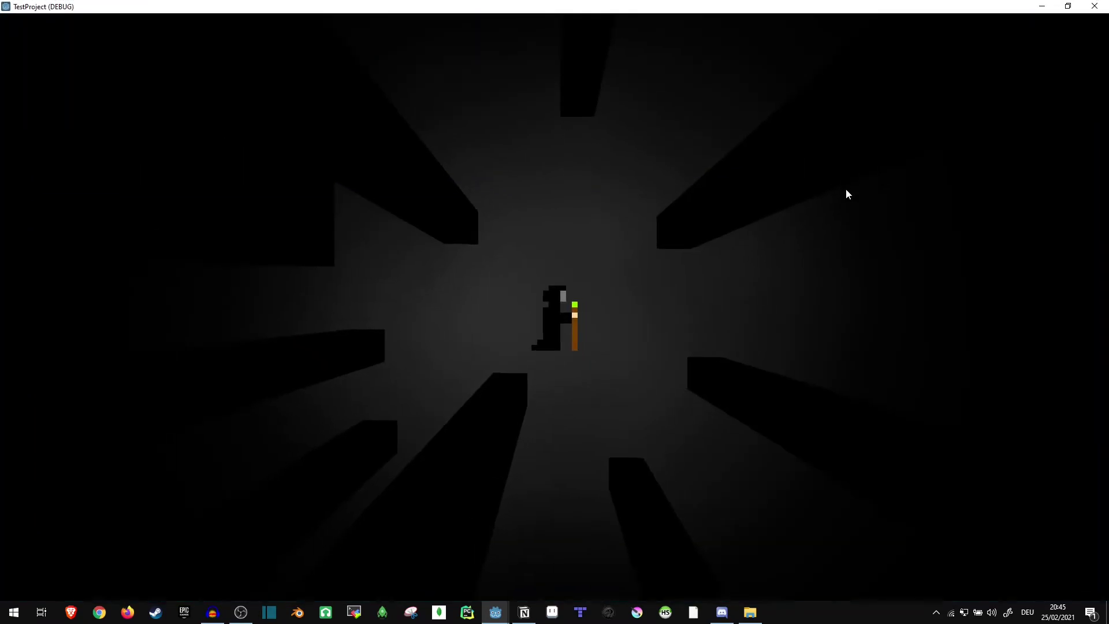
key("Left")
key("Down")
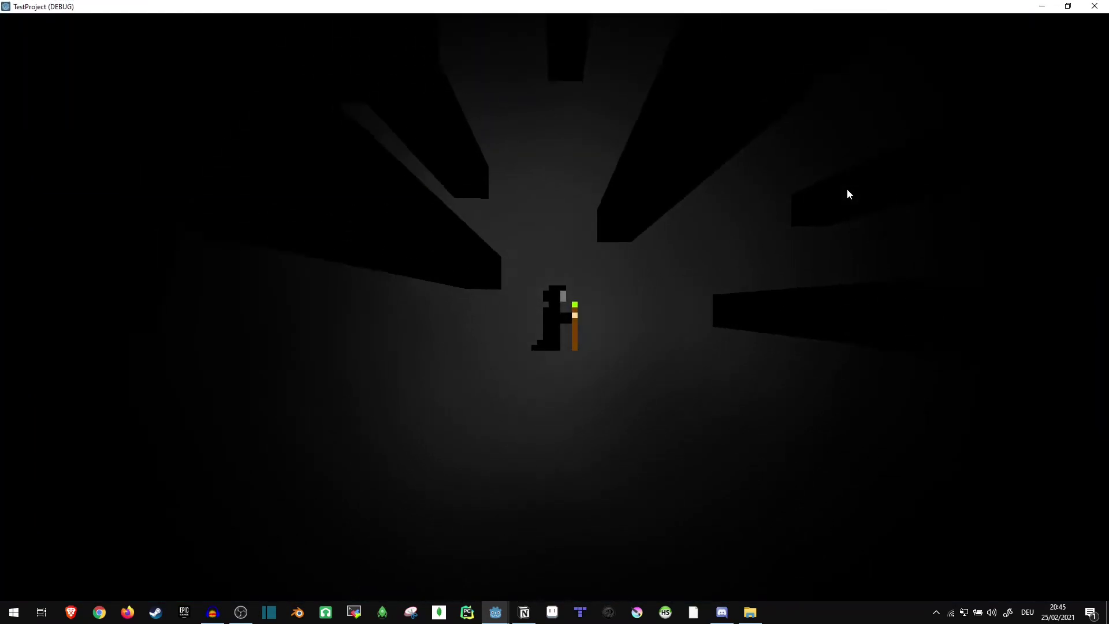
key("Left")
key("Up")
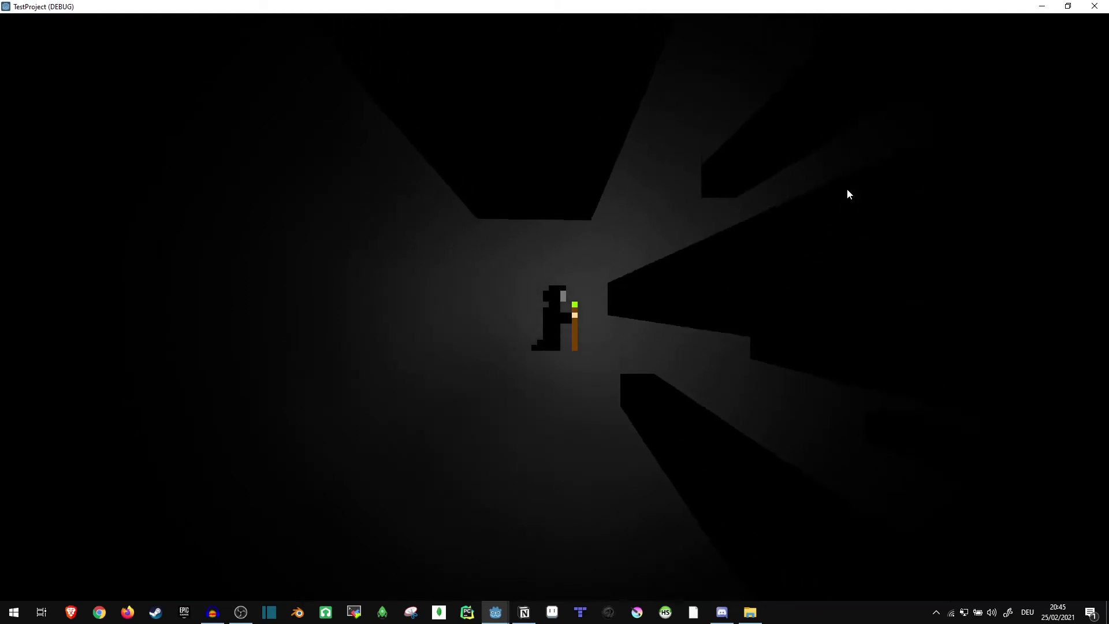
key("Right")
key("Left")
key("Up")
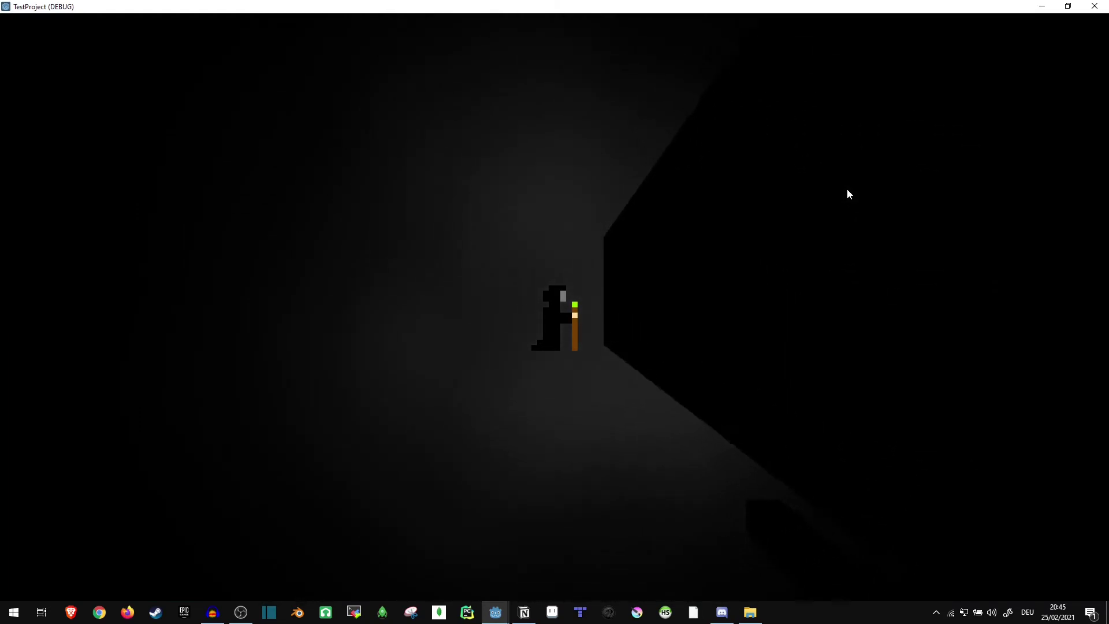
key("w")
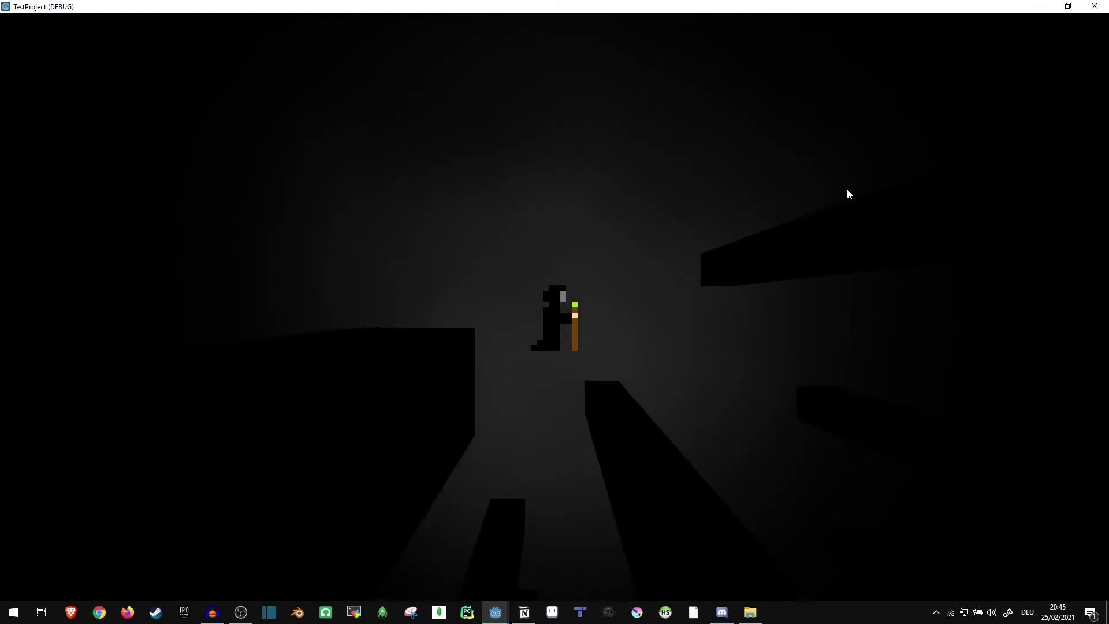
key("w")
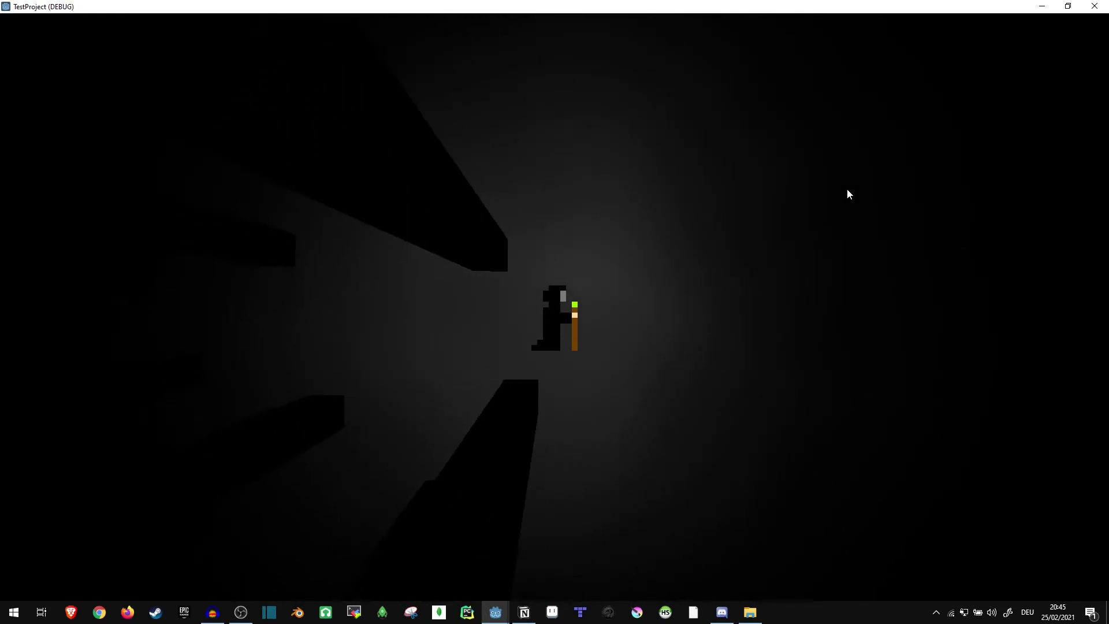
key("w")
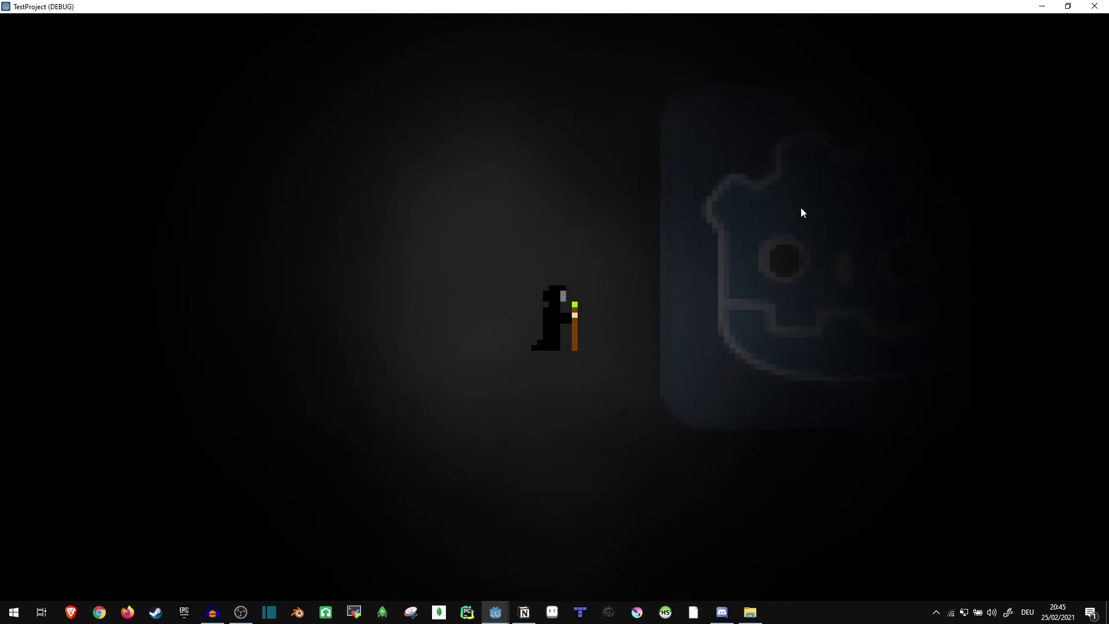
left_click(1094, 6)
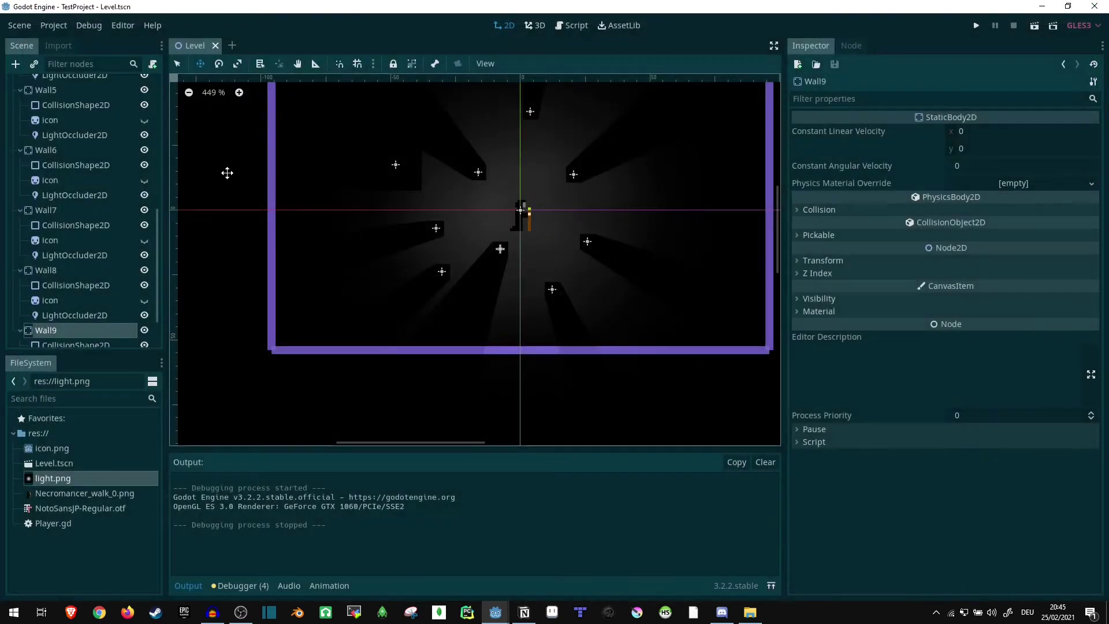
- Examine the material settings of the Background and its icon child, and how the icon appears in the unlit editor view
scroll(71, 145, "down", 2)
scroll(71, 145, "up", 5)
left_click(61, 99)
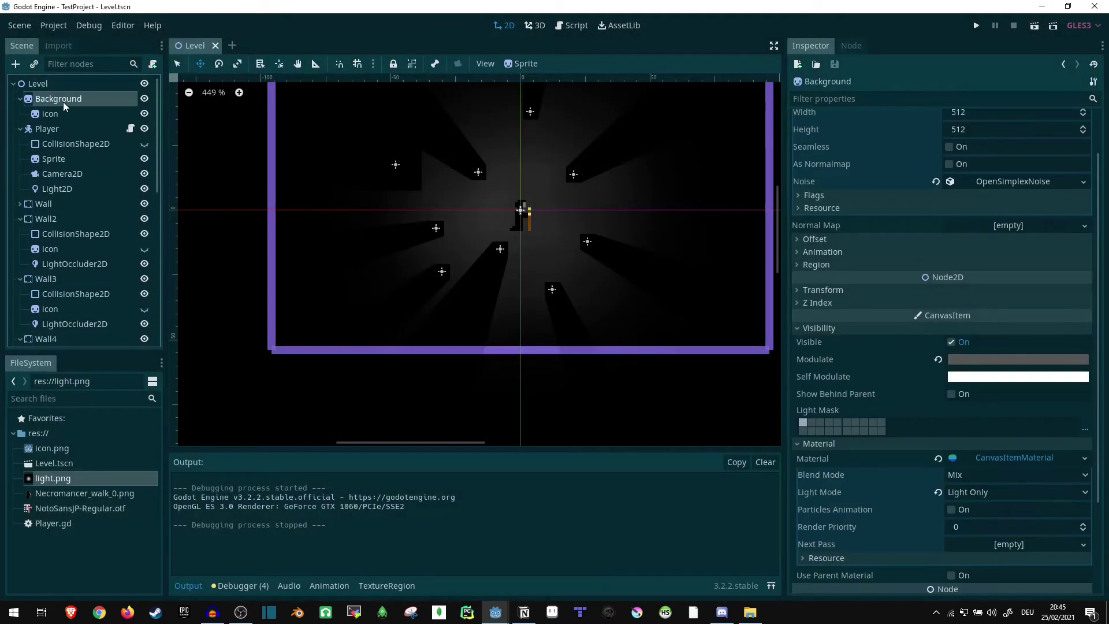
scroll(192, 198, "down", 3)
left_click(50, 114)
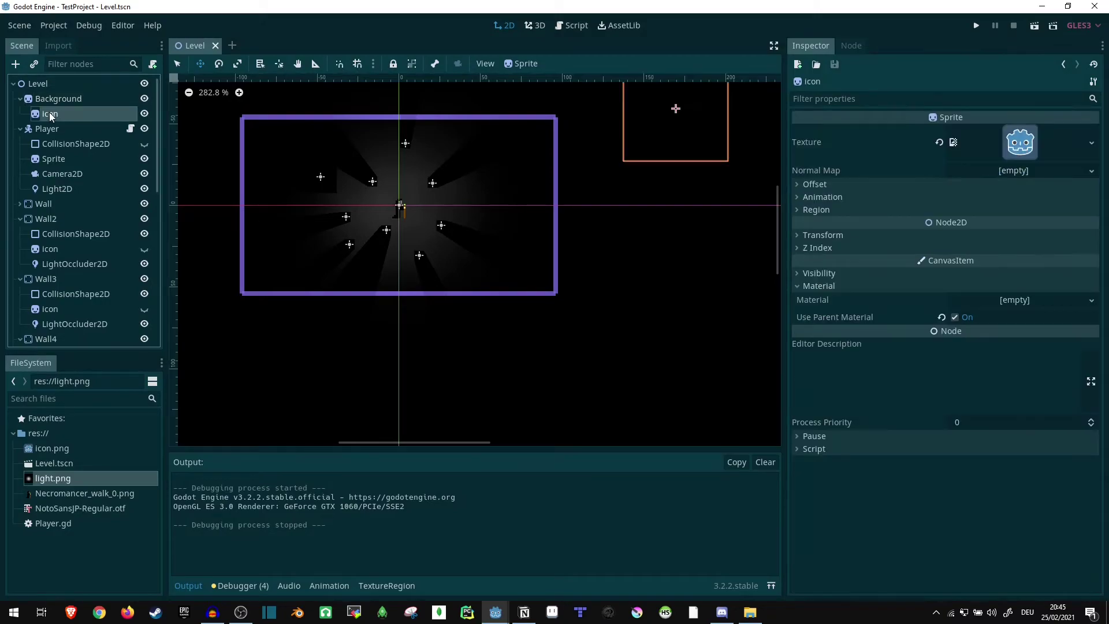
scroll(361, 352, "down", 7)
scroll(555, 206, "up", 12)
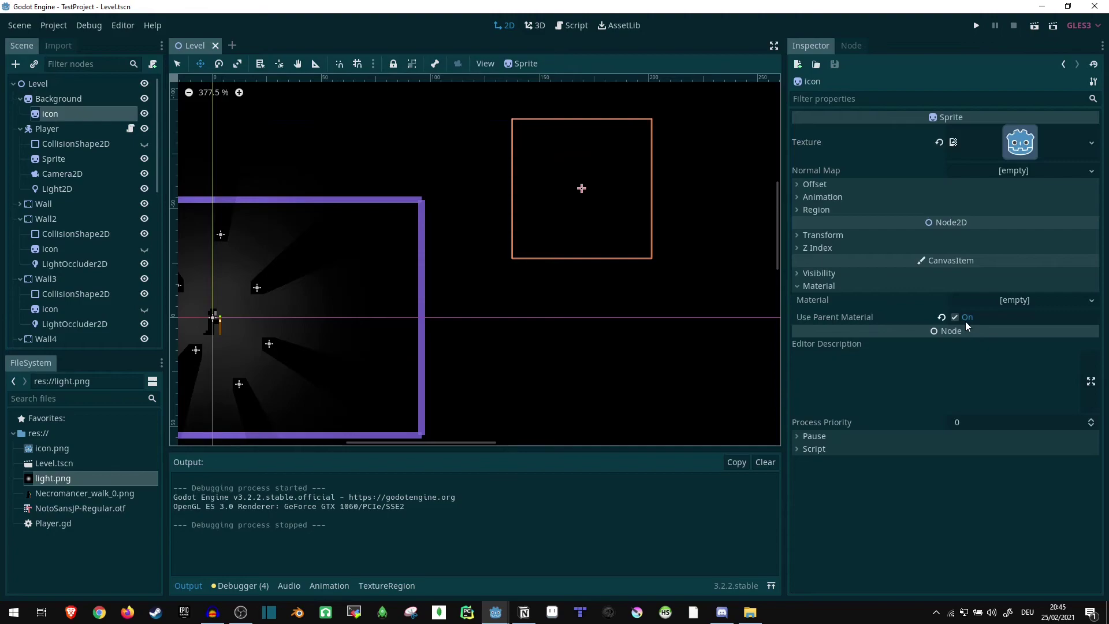
scroll(500, 343, "down", 6)
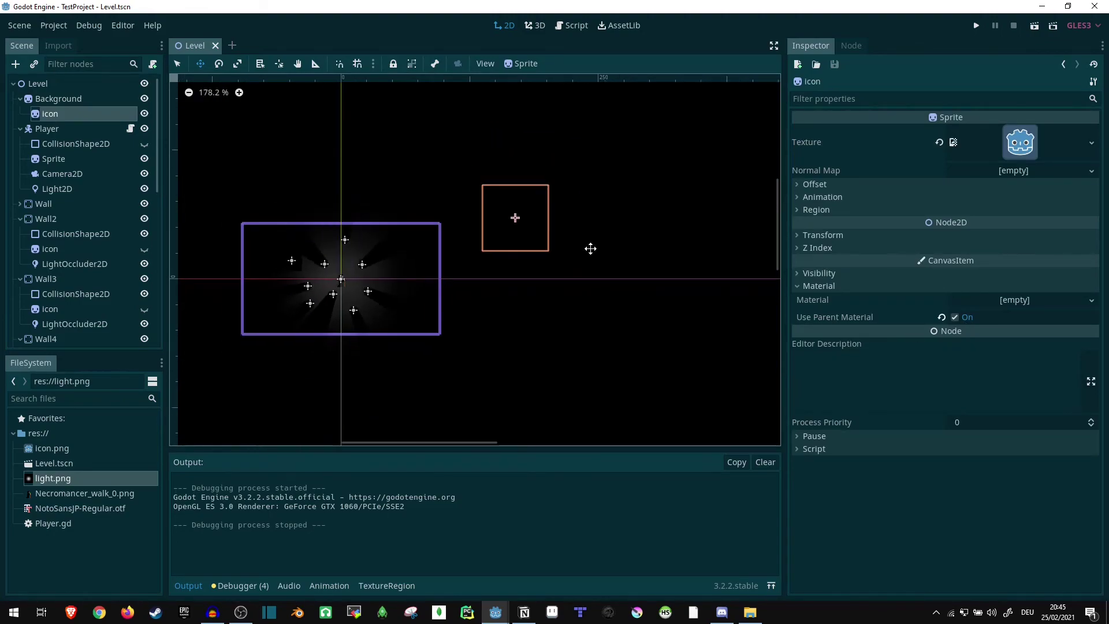
scroll(407, 328, "up", 2)
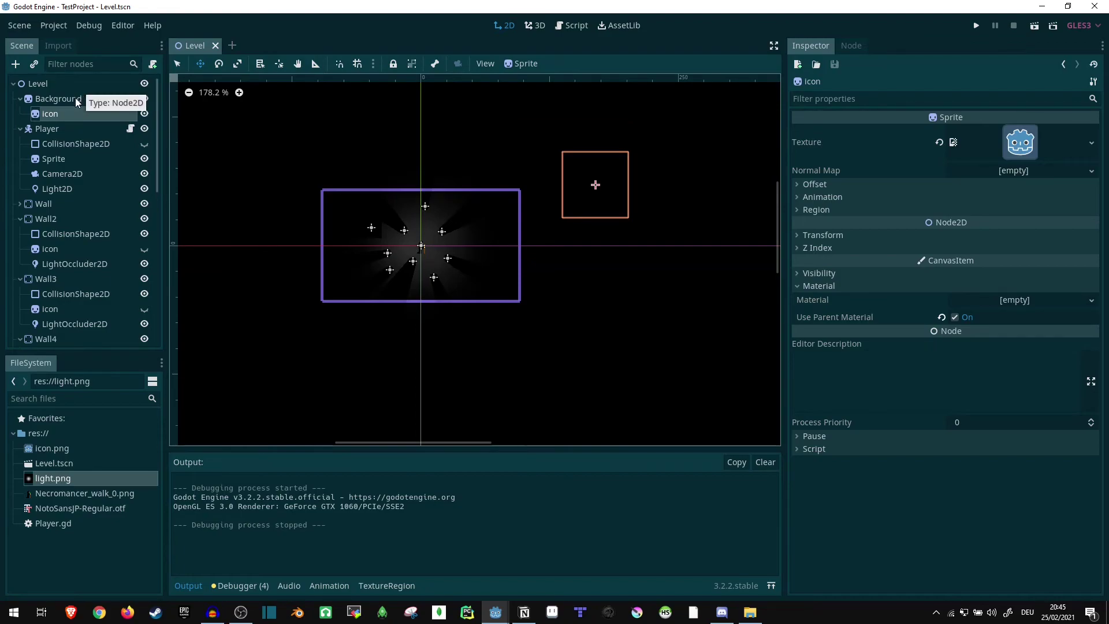
- Duplicate the Player's Light2D and reparent the copy directly under the Level node, above Background
left_click(54, 190)
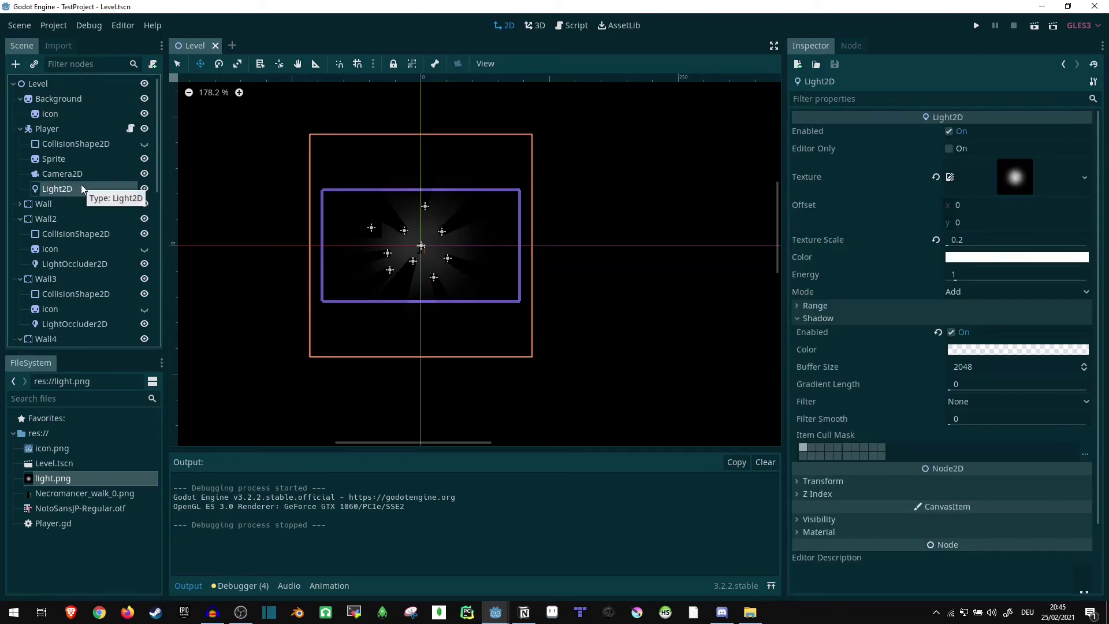
key("ctrl+d")
left_click_drag(64, 210, 50, 93)
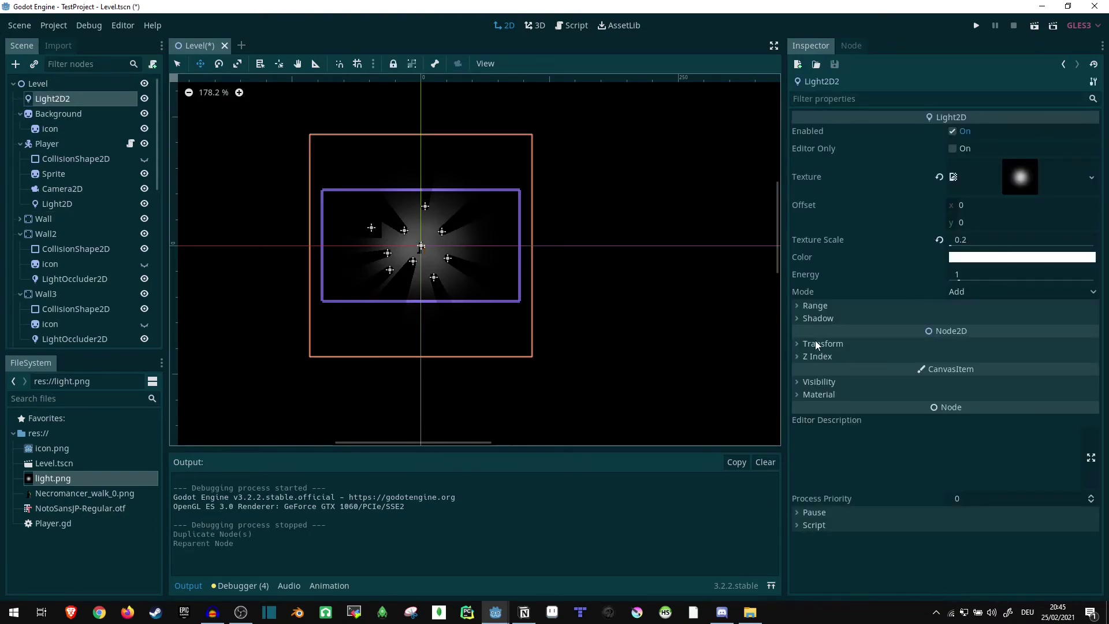
- Make the duplicated Light2D editor-only and set its texture scale to 1
left_click(952, 148)
left_click(980, 239)
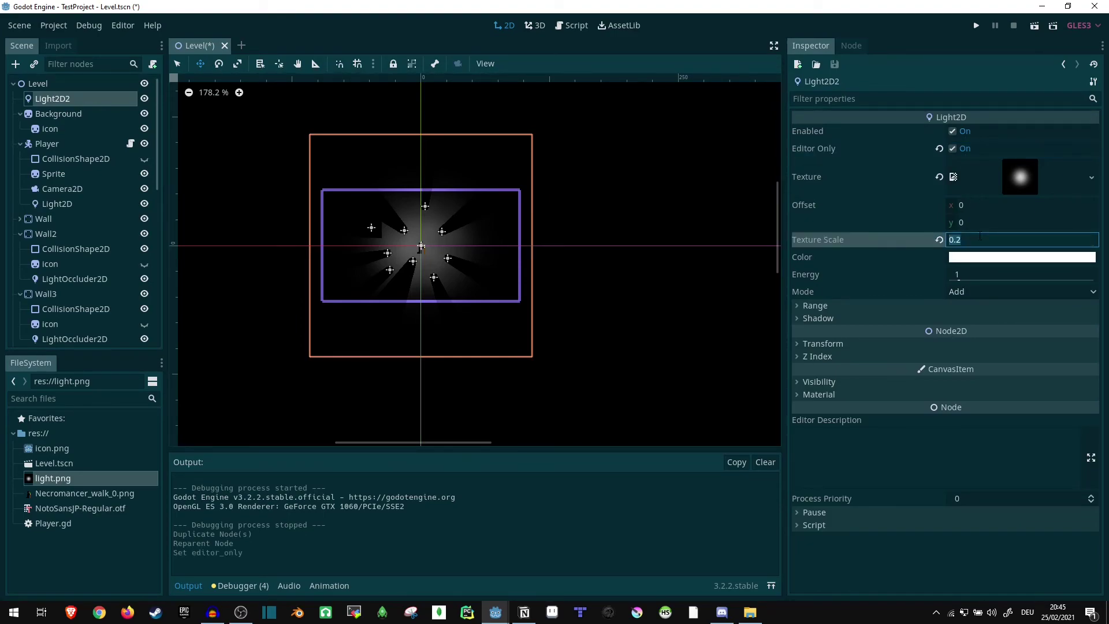
type("1")
key("Return")
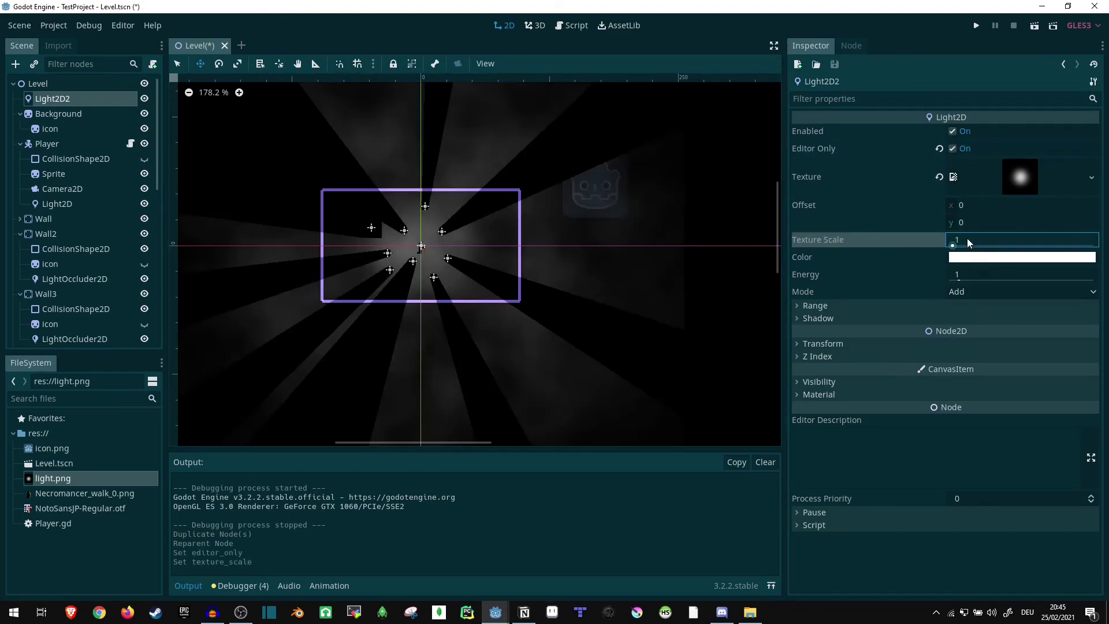
- Disable shadows on the editor-only light and inspect the illuminated level around the walls and the icon
scroll(466, 303, "down", 5)
scroll(445, 299, "up", 6)
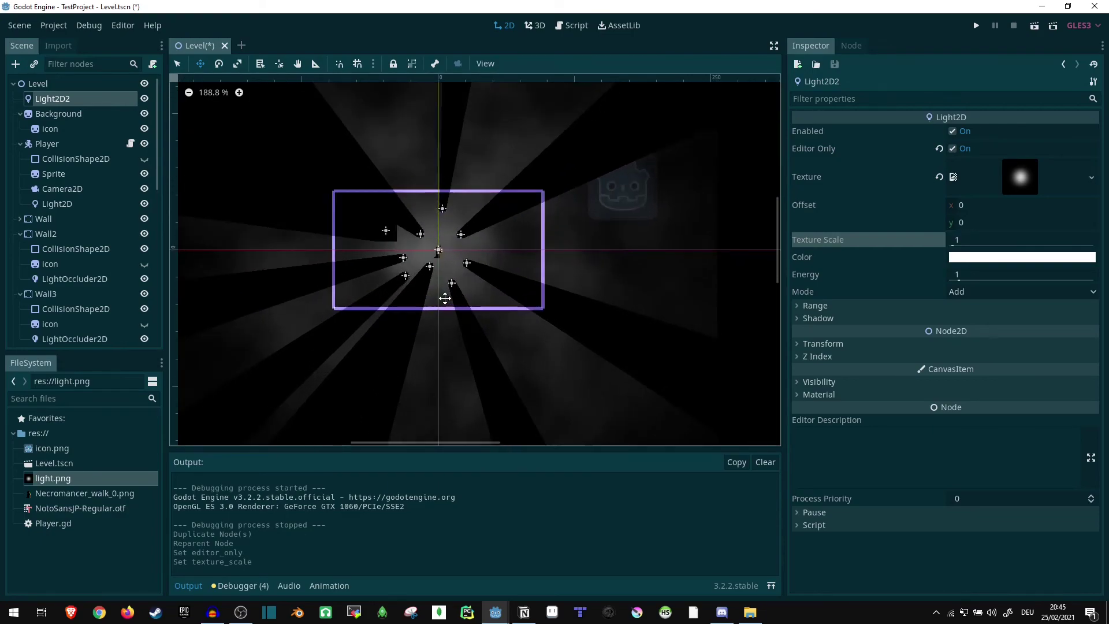
left_click(811, 319)
left_click(953, 334)
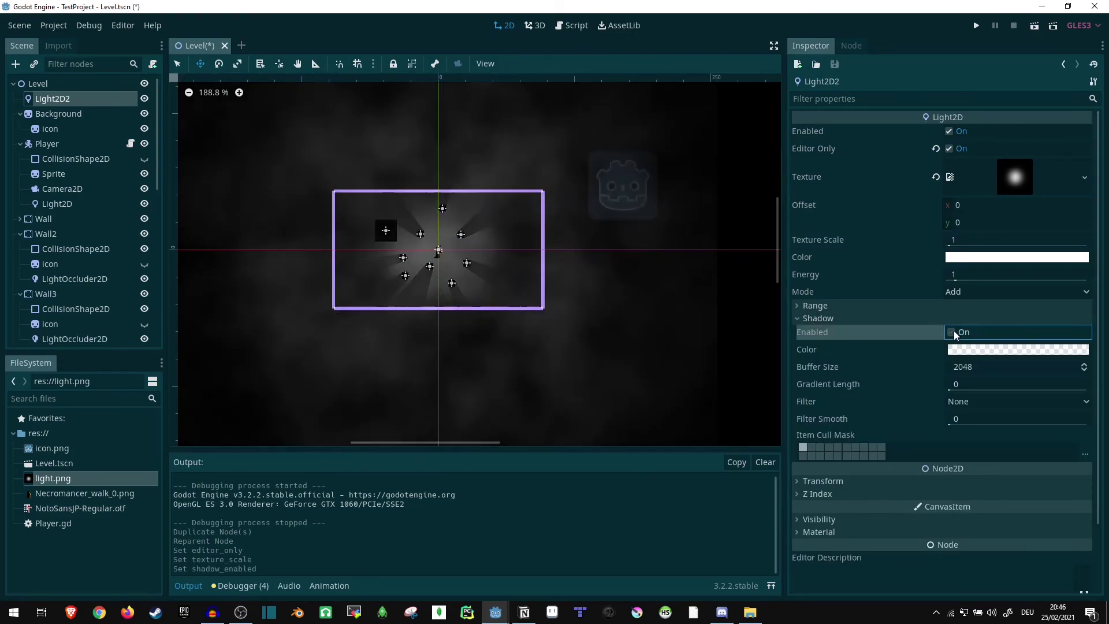
scroll(570, 220, "down", 6)
scroll(631, 233, "up", 4)
scroll(626, 236, "down", 5)
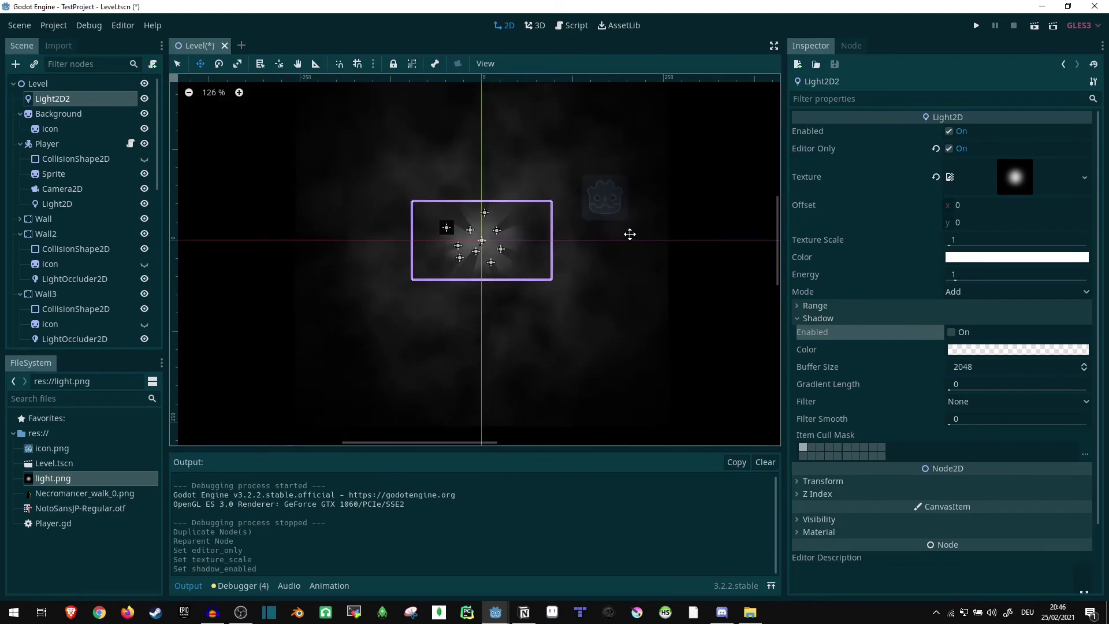
scroll(458, 263, "up", 7)
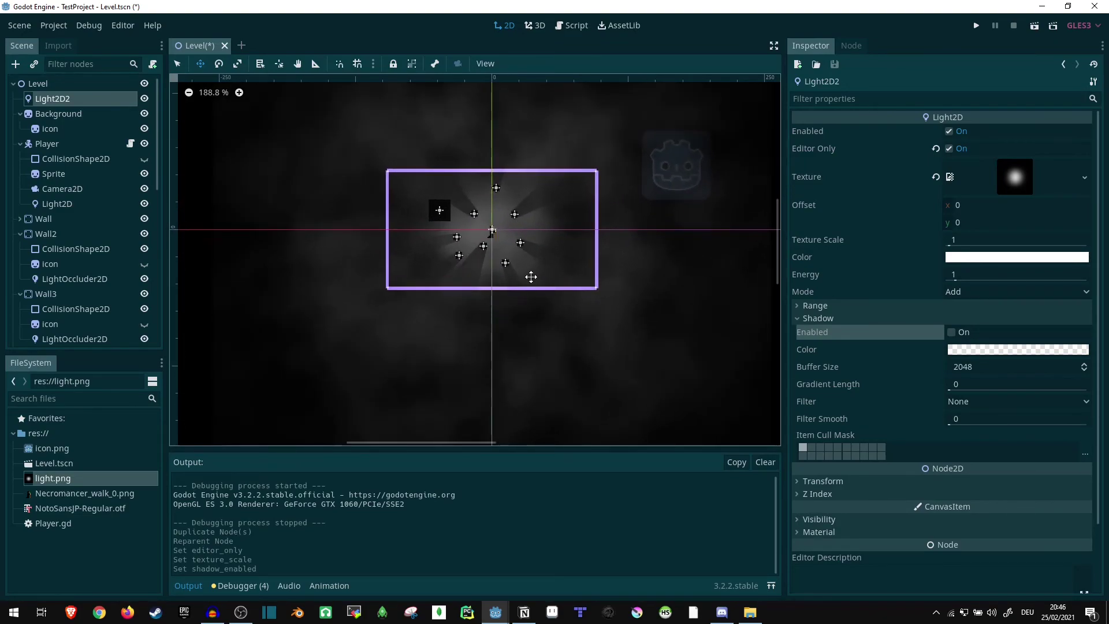
scroll(531, 275, "up", 10)
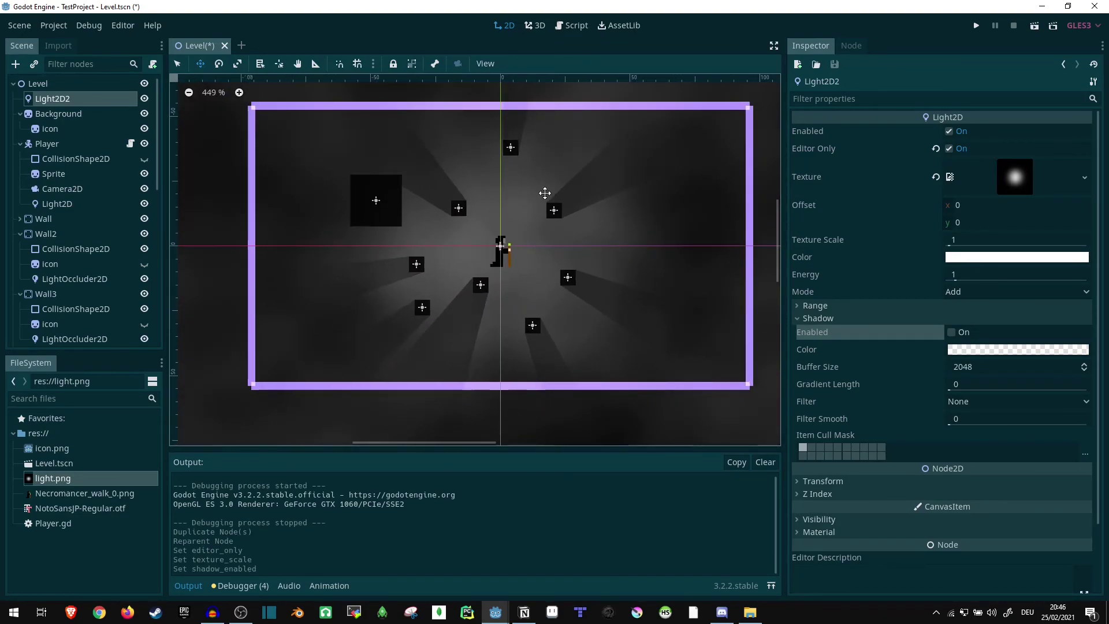
- Run the Level scene, move the player around to check the lighting and wall shadows without the editor-only light, and close the game
scroll(540, 194, "down", 3)
scroll(577, 192, "up", 3)
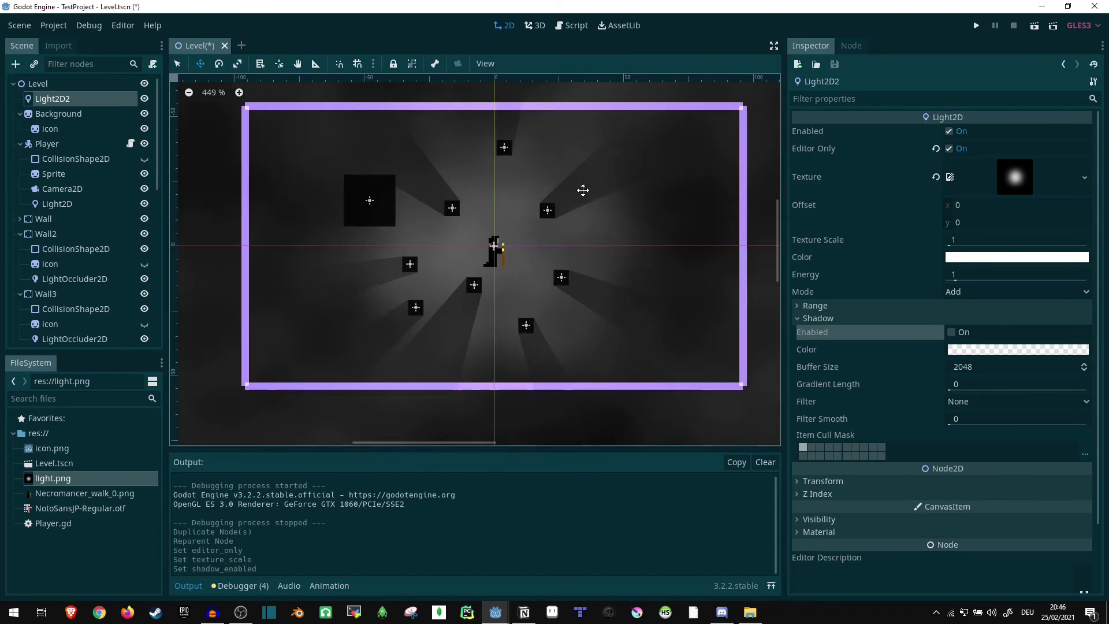
left_click(1034, 26)
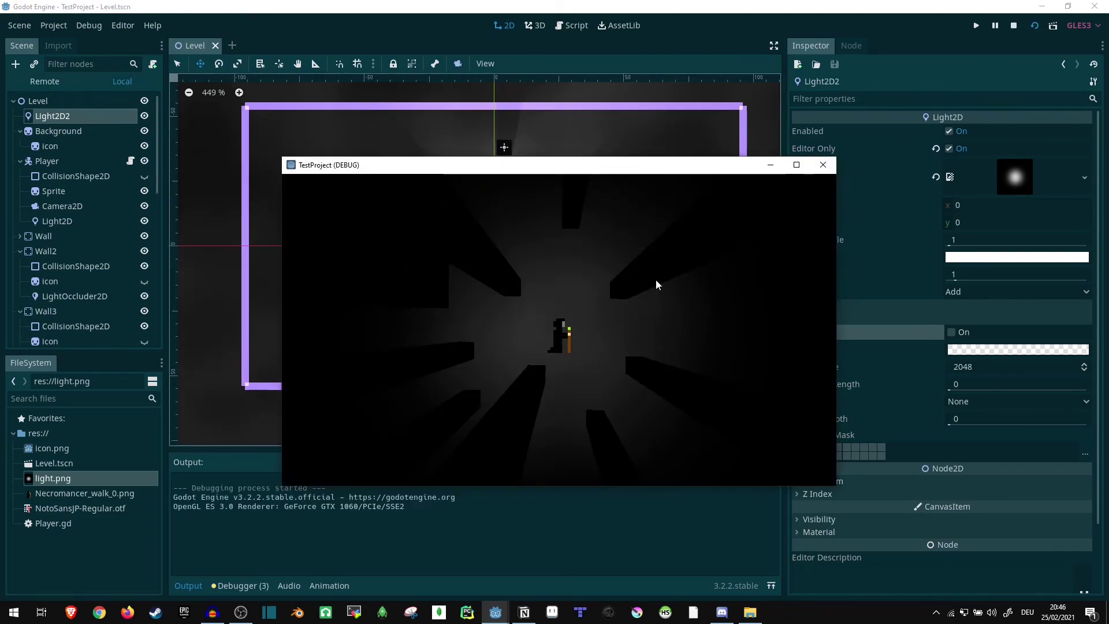
key("a")
key("w")
key("d")
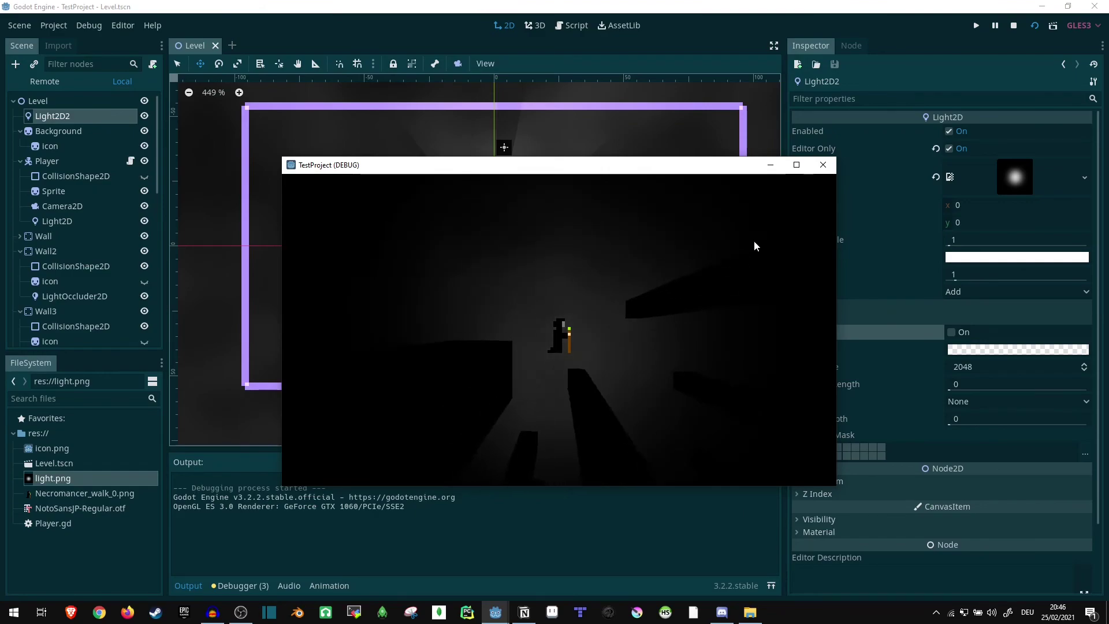
left_click(823, 164)
- Examine the settings of the Player's Light2D and the area it covers in the level
scroll(490, 205, "up", 2)
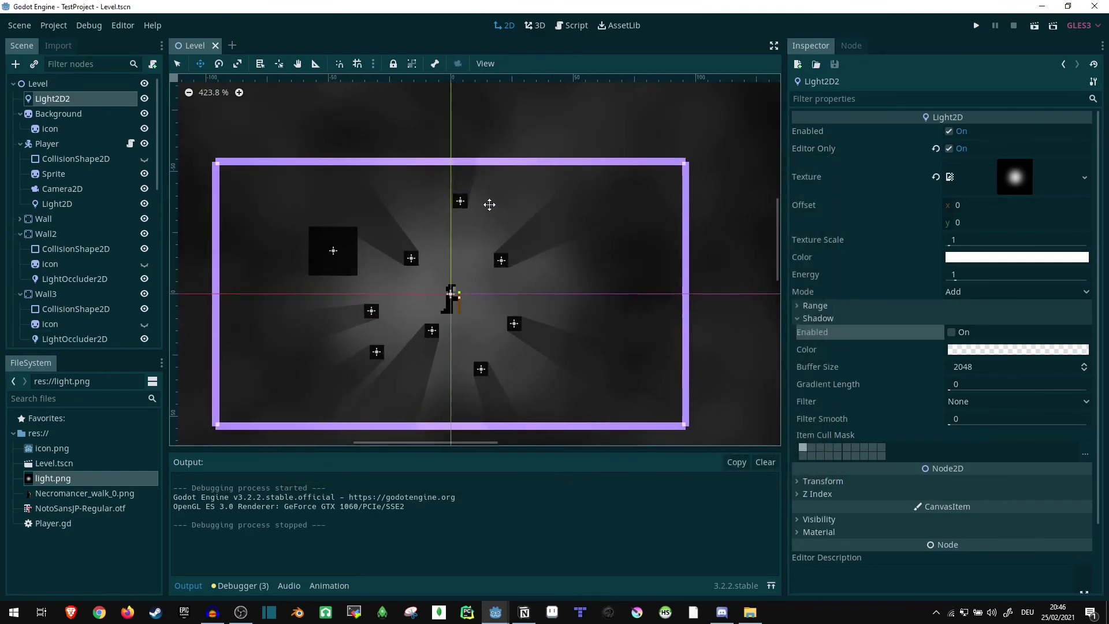
scroll(489, 205, "down", 10)
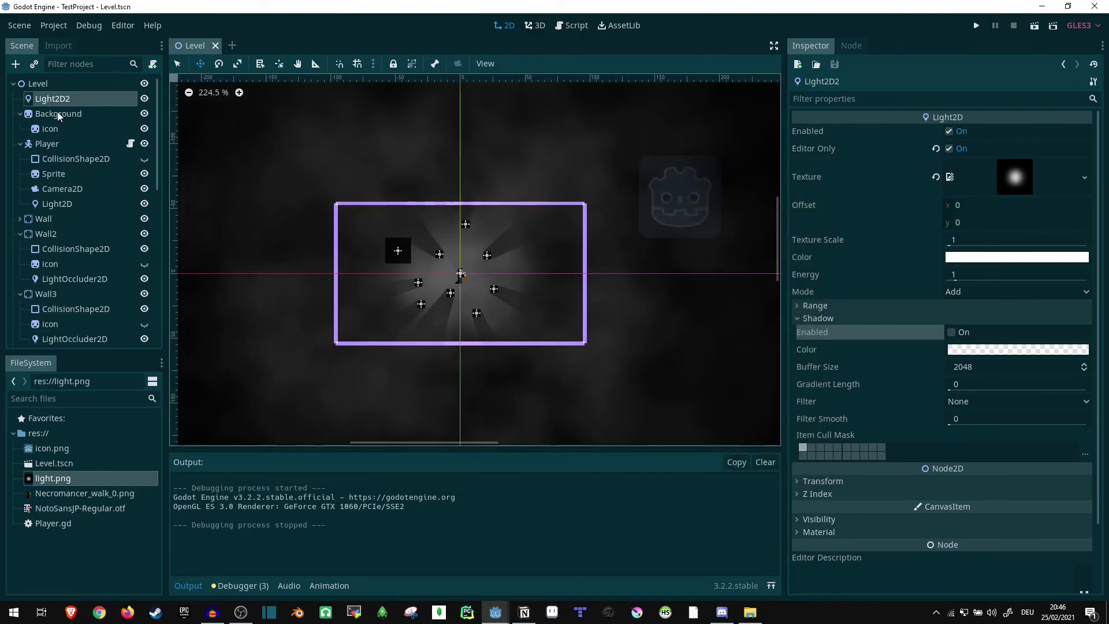
left_click(68, 158)
left_click(81, 204)
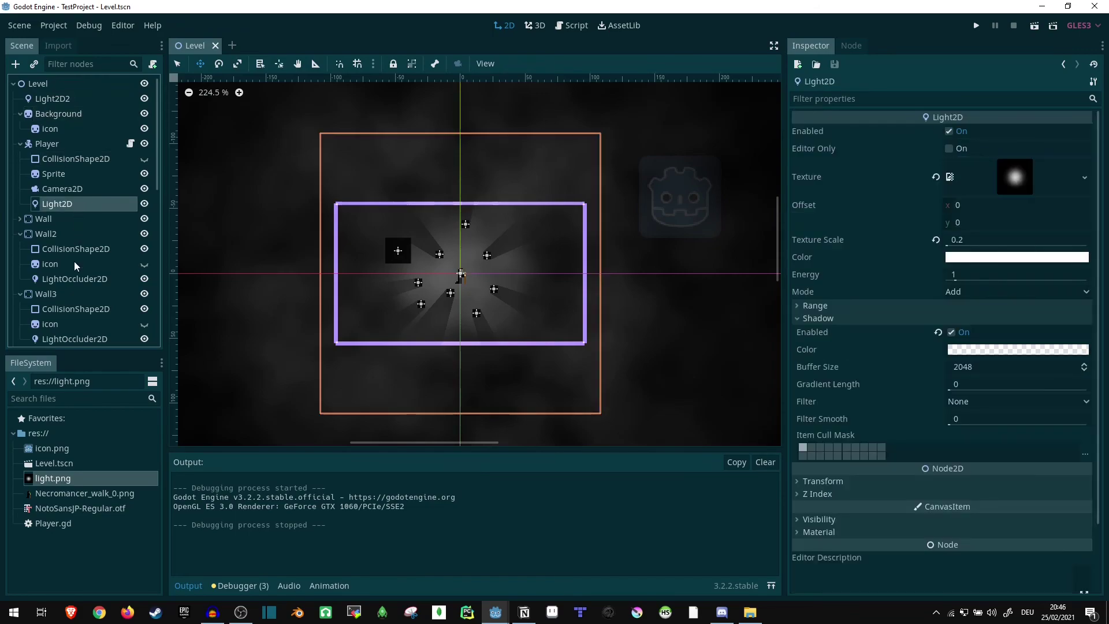
scroll(529, 223, "down", 7)
scroll(503, 248, "up", 6)
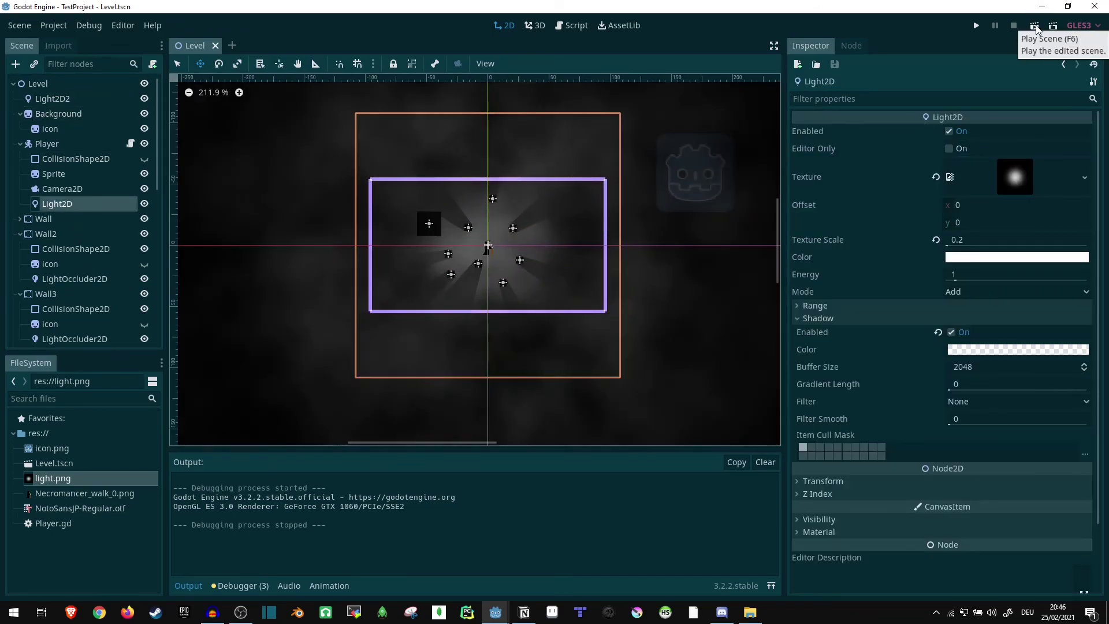
- Run the Level scene again and maximize the game window to view the shadows at full size
left_click(1035, 26)
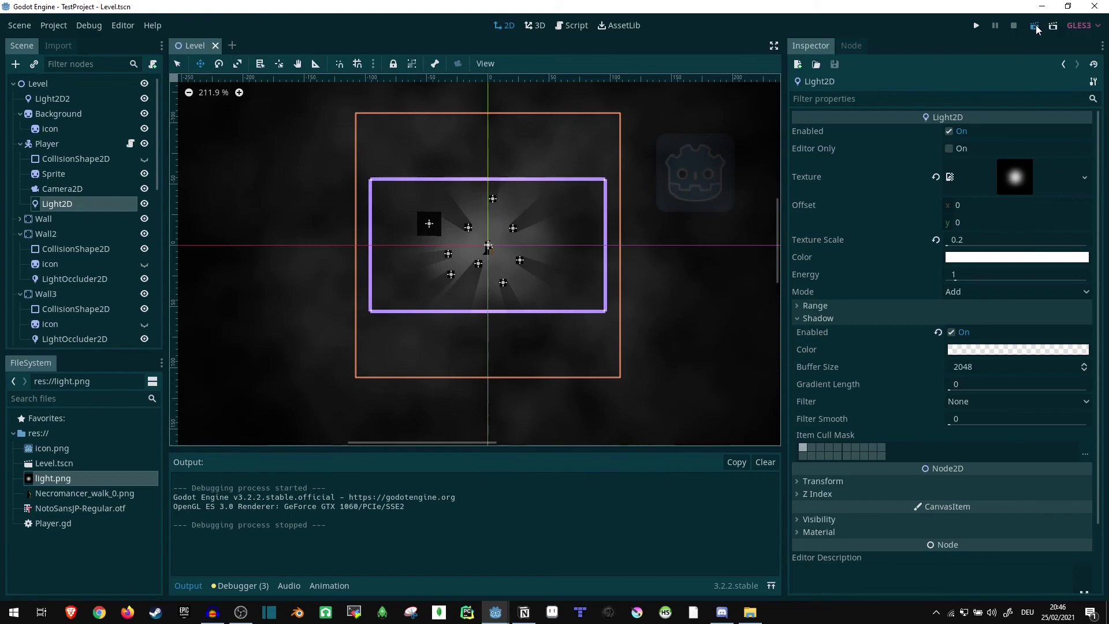
left_click(791, 168)
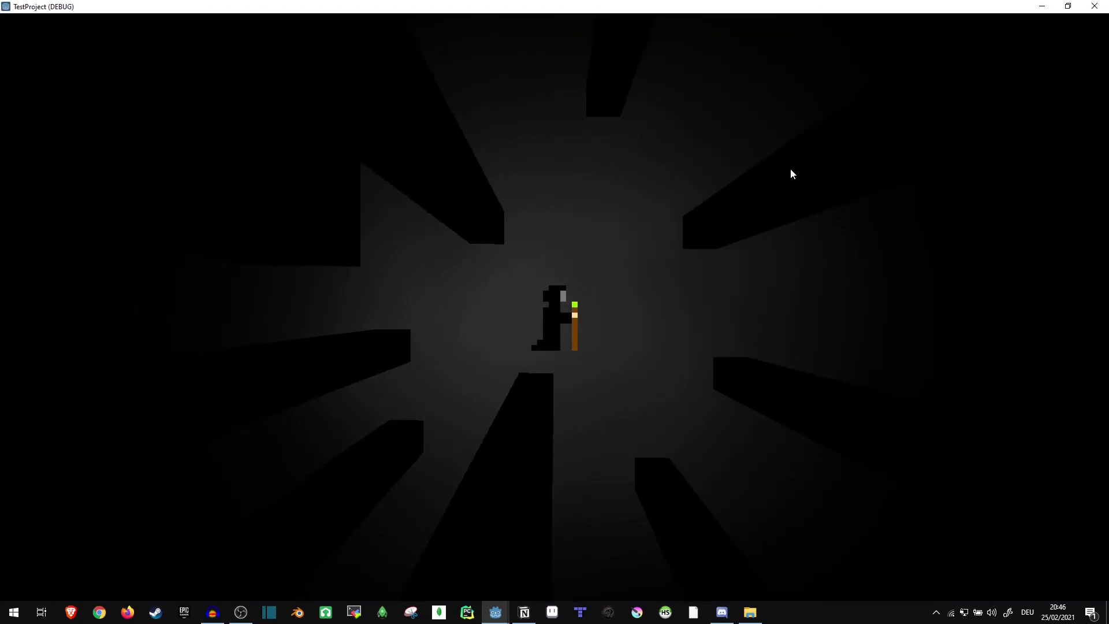